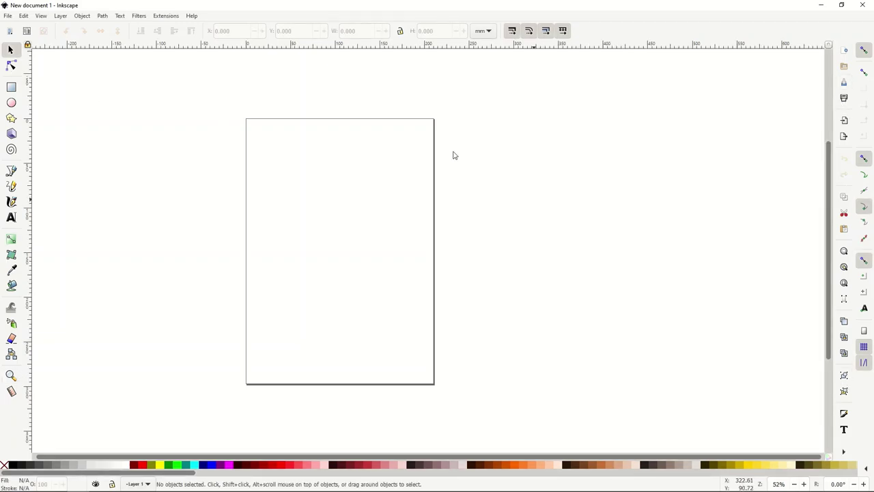
# Step: Look through the File, Edit and Help menus, then select the Bezier pen tool
pyautogui.click(10, 15)
pyautogui.click(24, 15)
pyautogui.click(192, 15)
pyautogui.click(223, 10)
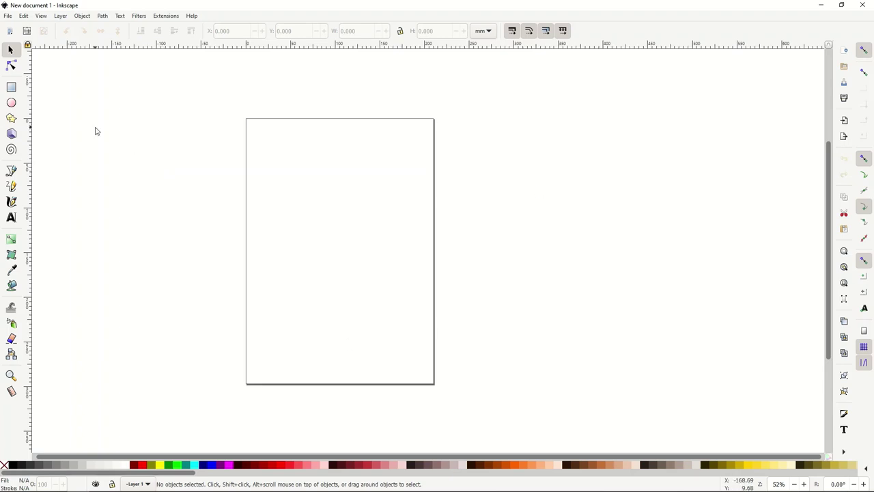
pyautogui.click(10, 171)
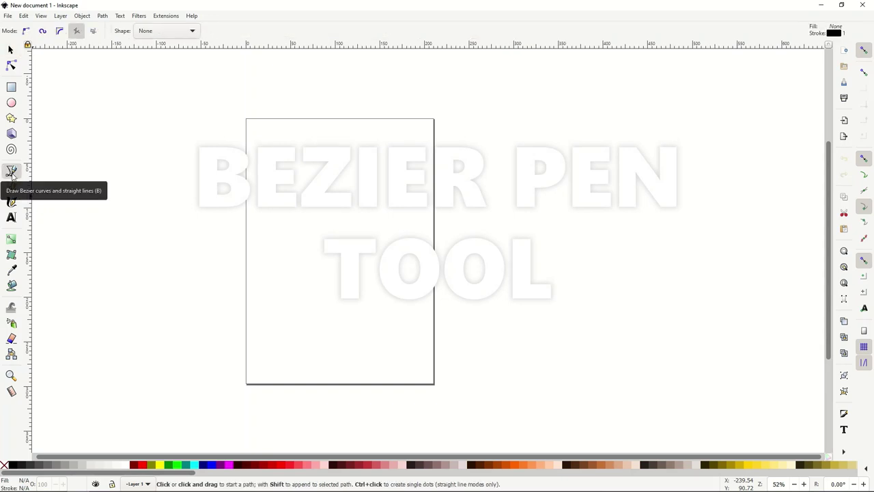
pyautogui.click(24, 33)
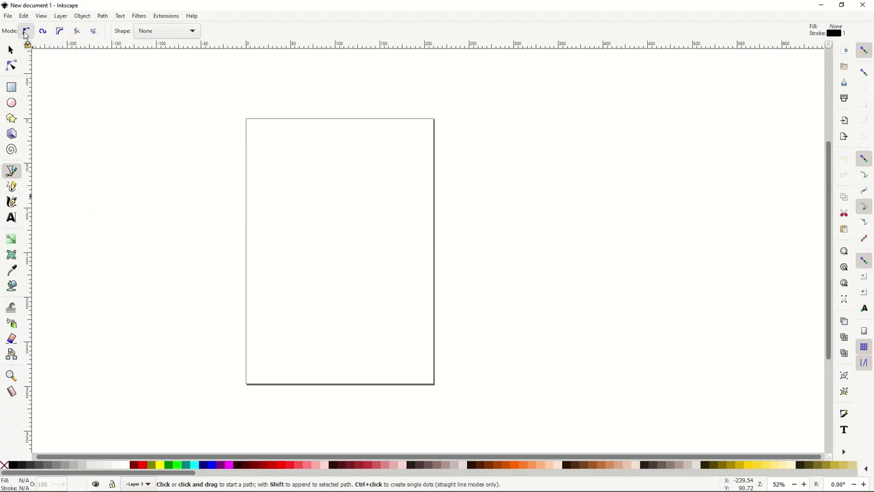
pyautogui.click(60, 34)
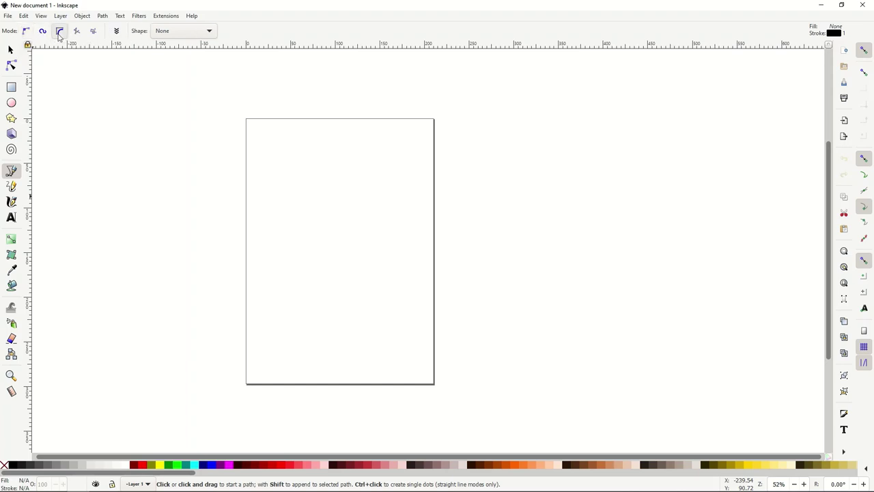
pyautogui.click(75, 35)
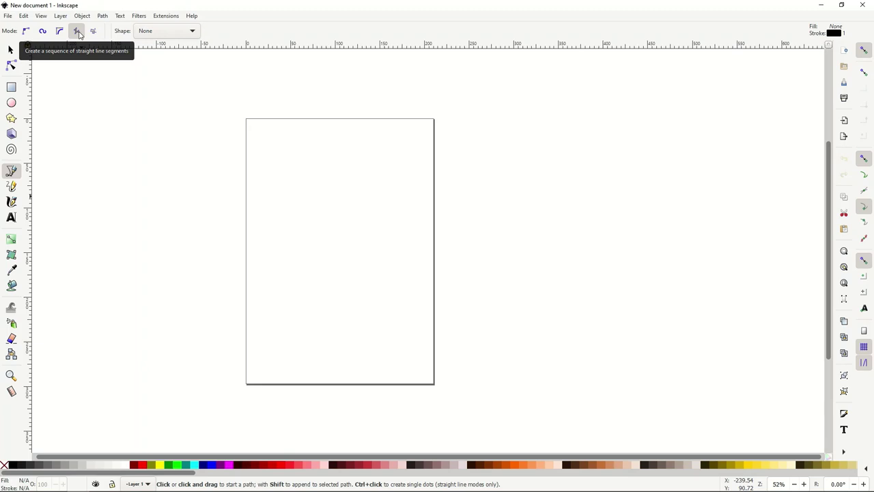
pyautogui.click(26, 34)
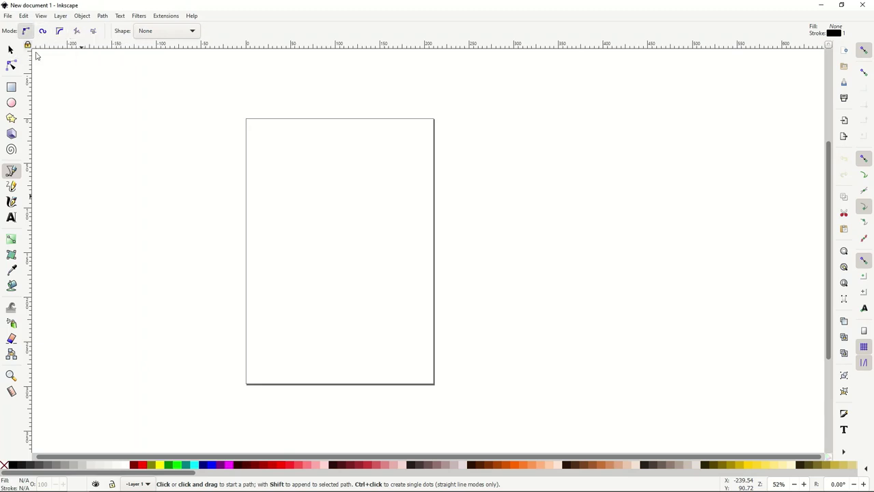
pyautogui.moveTo(262, 156); pyautogui.dragTo(311, 344)
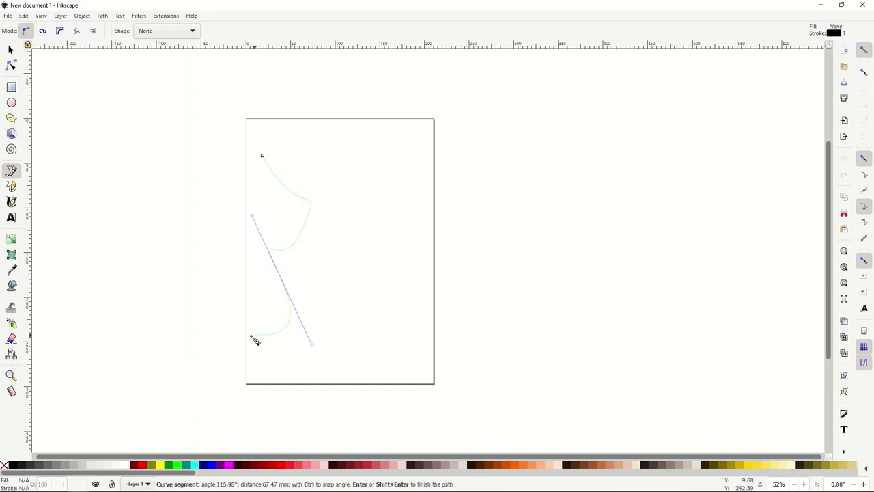
pyautogui.click(254, 333)
pyautogui.click(185, 183)
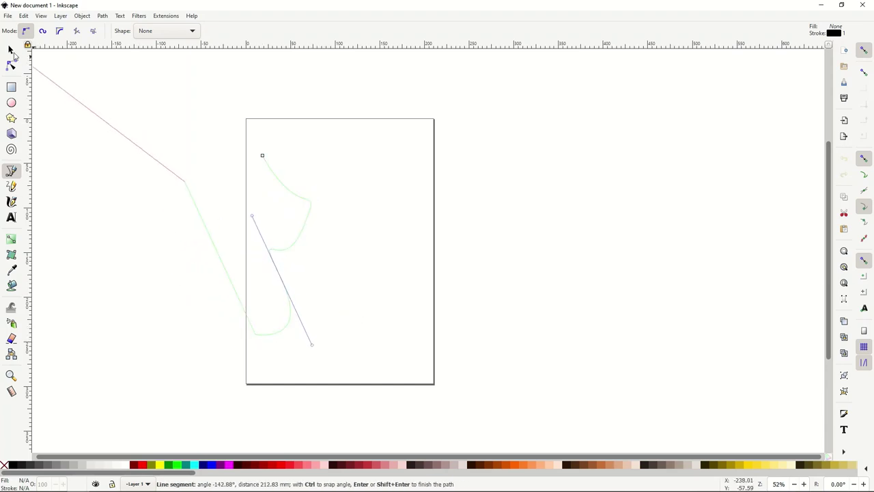
pyautogui.click(10, 50)
pyautogui.moveTo(250, 181); pyautogui.dragTo(371, 189)
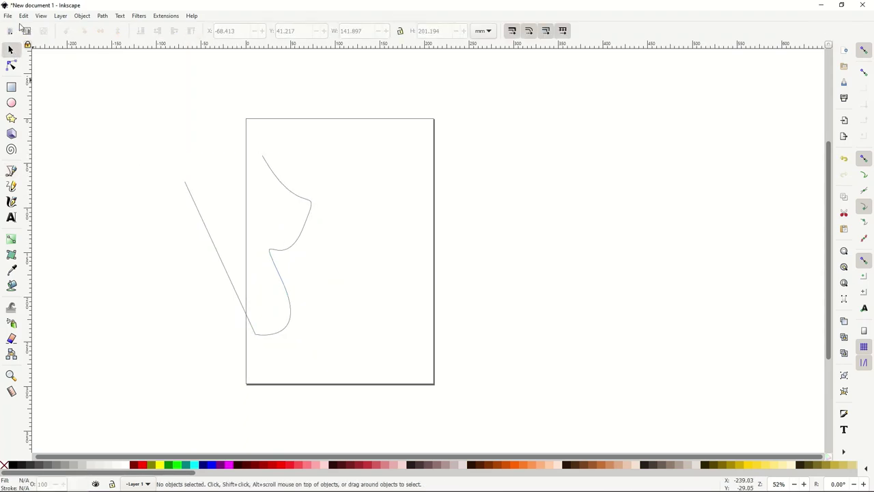
pyautogui.click(23, 16)
pyautogui.click(27, 25)
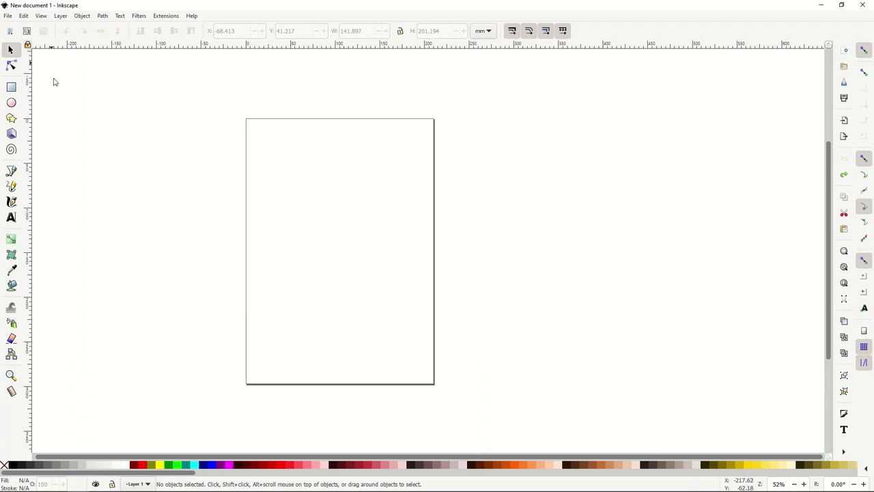
# Step: Draw a closed three-corner triangle with the pen in straight-segment mode
pyautogui.click(12, 172)
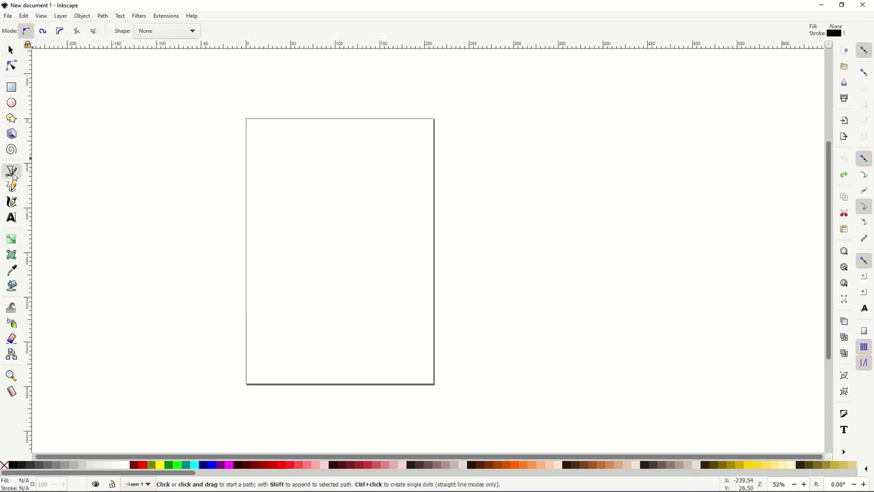
pyautogui.click(78, 33)
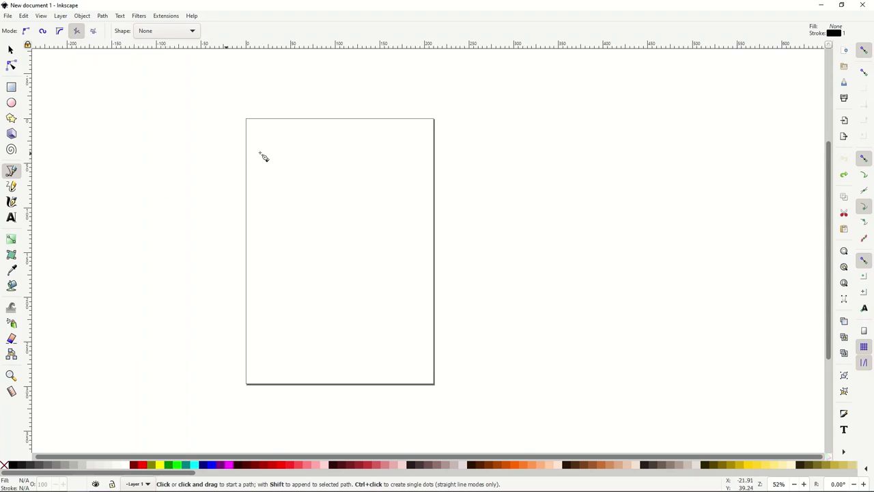
pyautogui.click(278, 133)
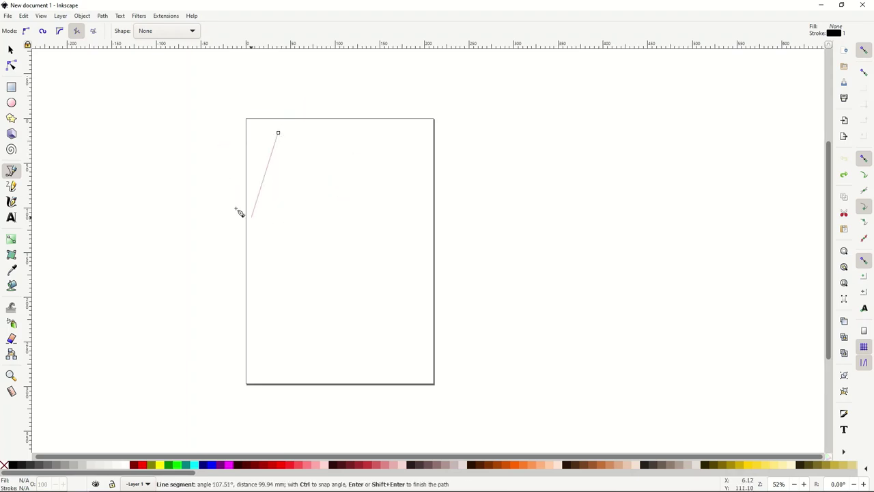
pyautogui.click(405, 229)
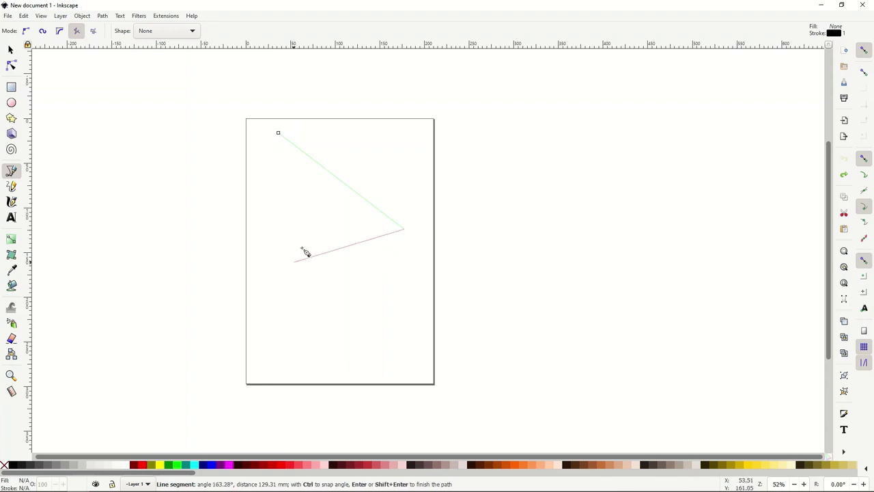
pyautogui.click(275, 283)
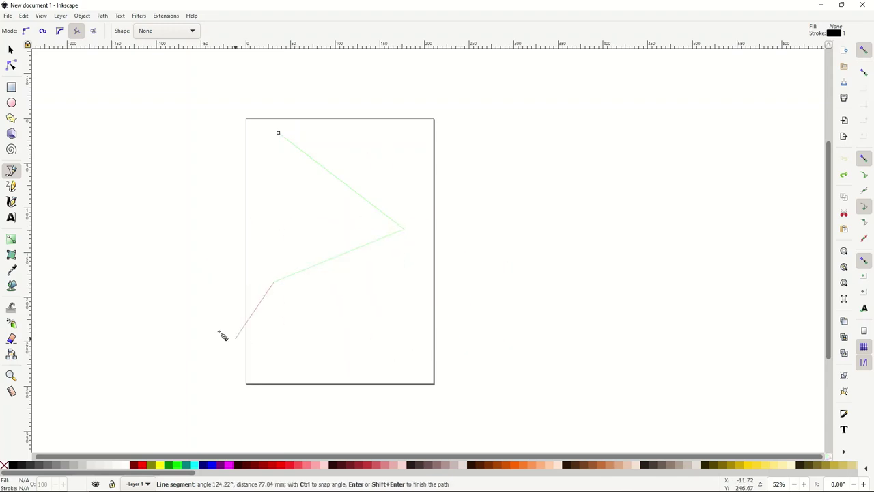
pyautogui.click(279, 134)
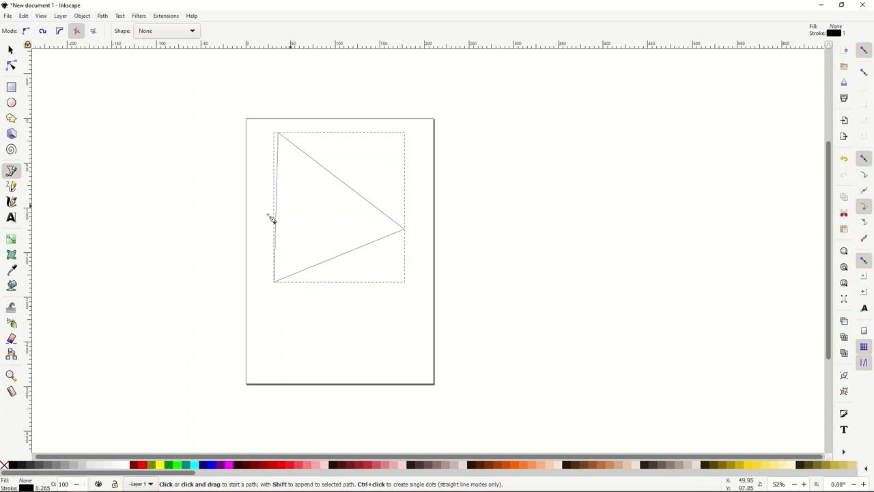
# Step: Try red, blue, dark red, maroon and brown fills, then set the triangle's fill to none
pyautogui.click(142, 465)
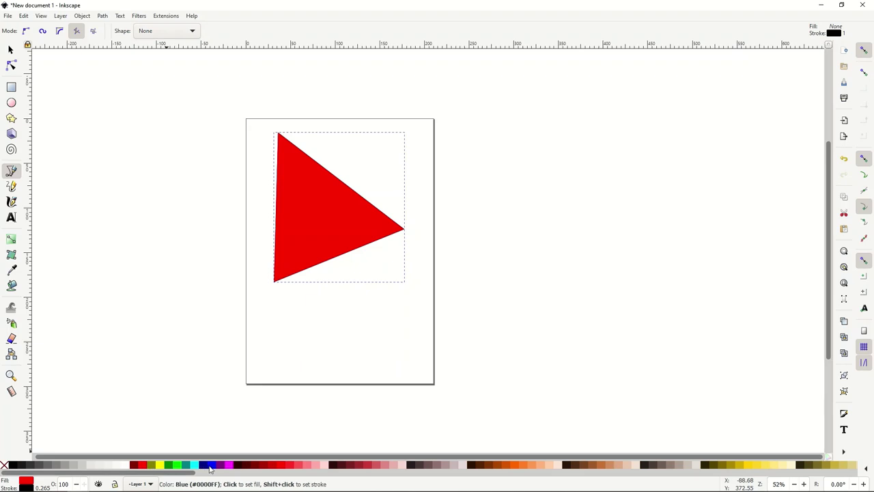
pyautogui.click(211, 466)
pyautogui.click(265, 466)
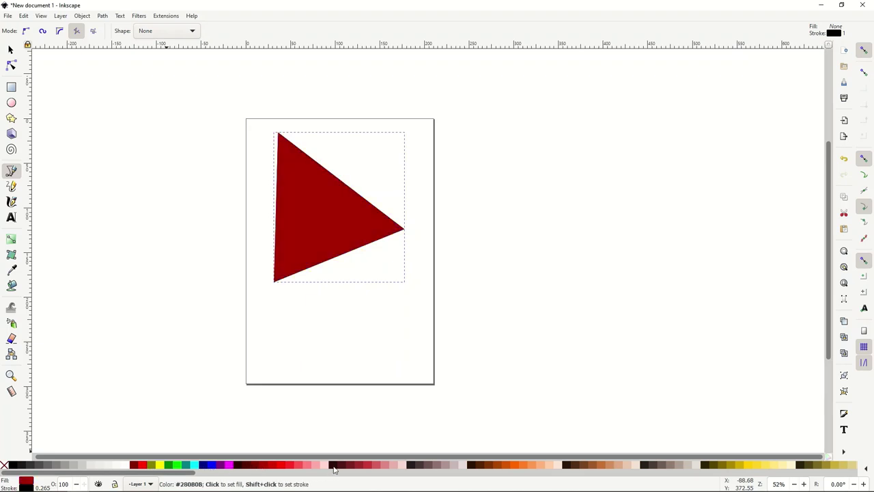
pyautogui.click(334, 466)
pyautogui.click(410, 465)
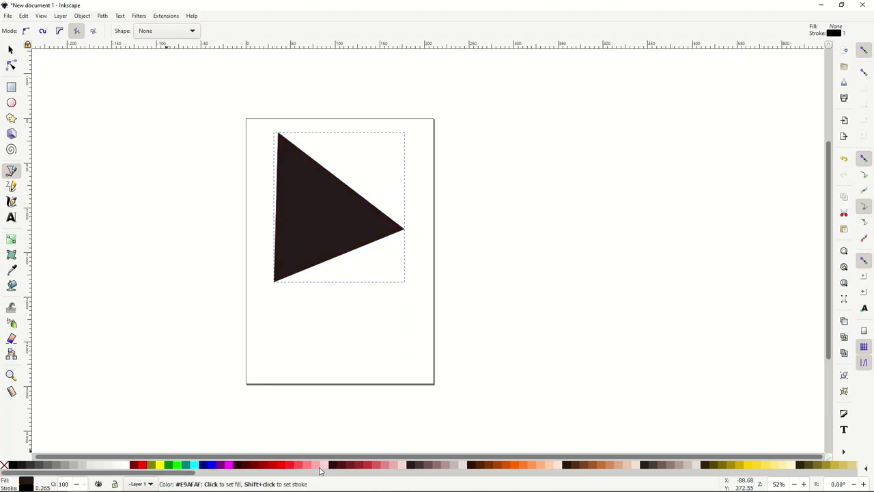
pyautogui.click(5, 466)
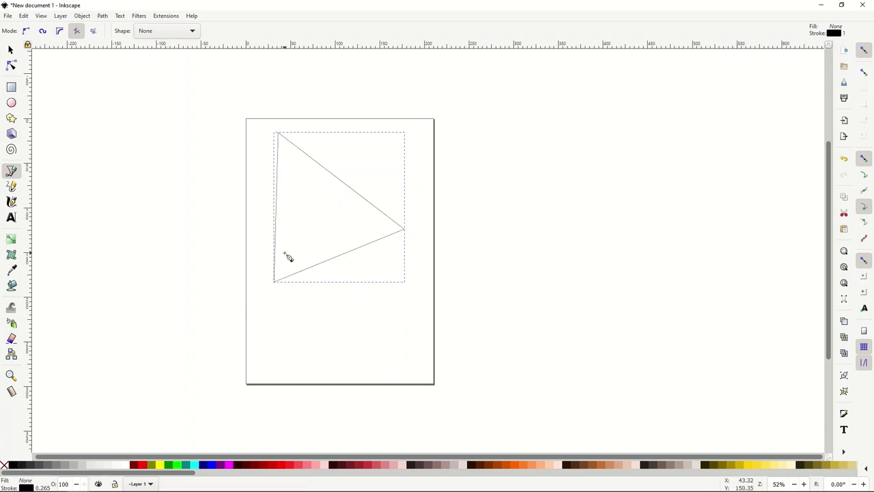
pyautogui.click(10, 50)
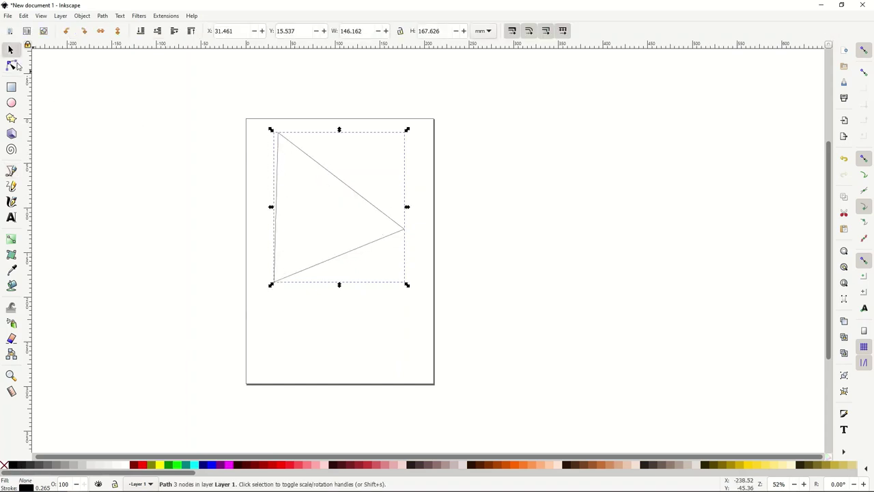
pyautogui.moveTo(328, 202); pyautogui.dragTo(176, 218)
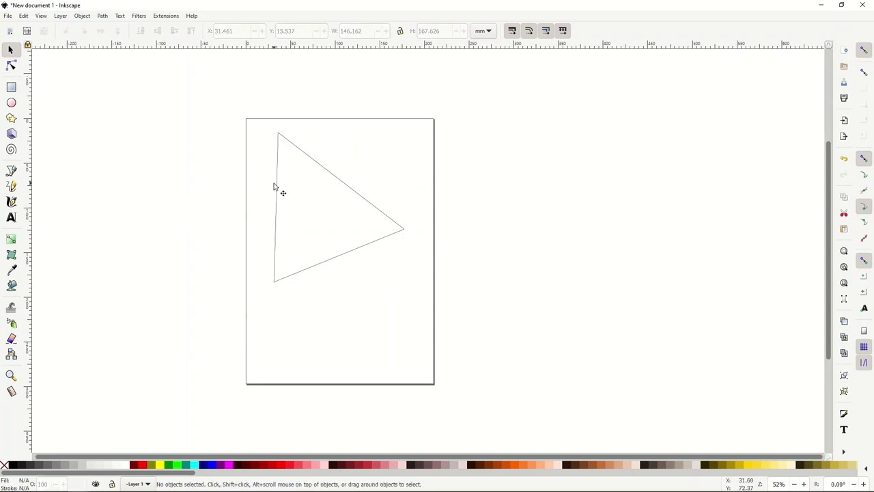
pyautogui.click(274, 186)
pyautogui.moveTo(278, 187); pyautogui.dragTo(296, 248)
pyautogui.click(11, 65)
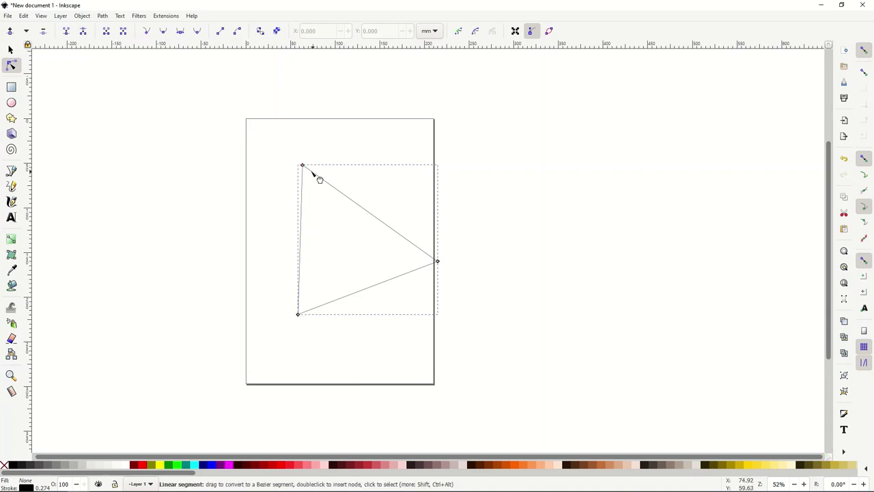
pyautogui.click(10, 51)
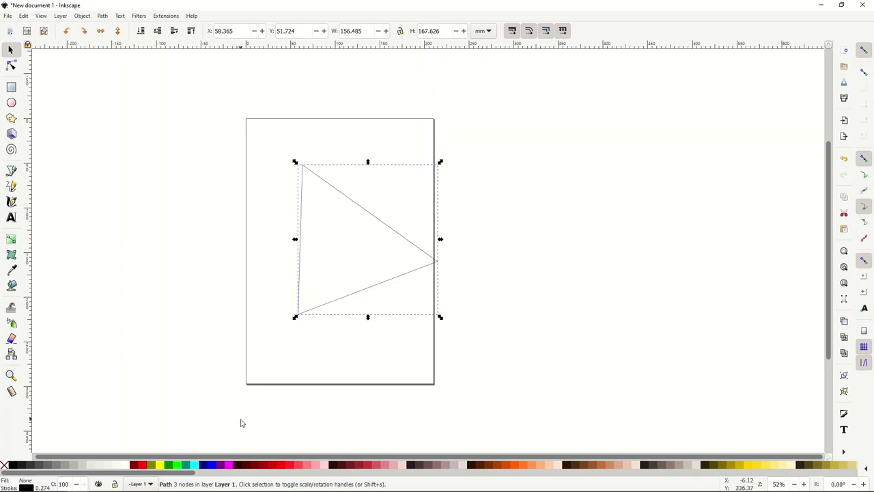
pyautogui.click(145, 467)
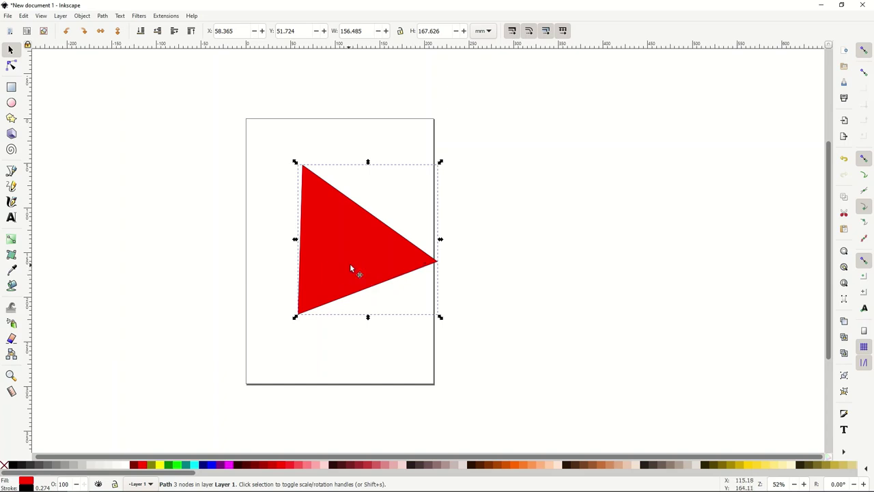
pyautogui.scroll(4, 333, 241)
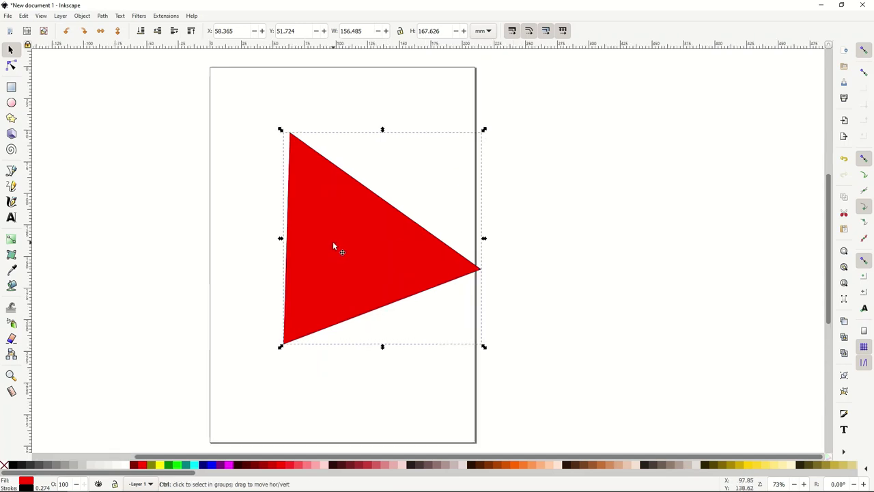
pyautogui.scroll(9, 206, 243)
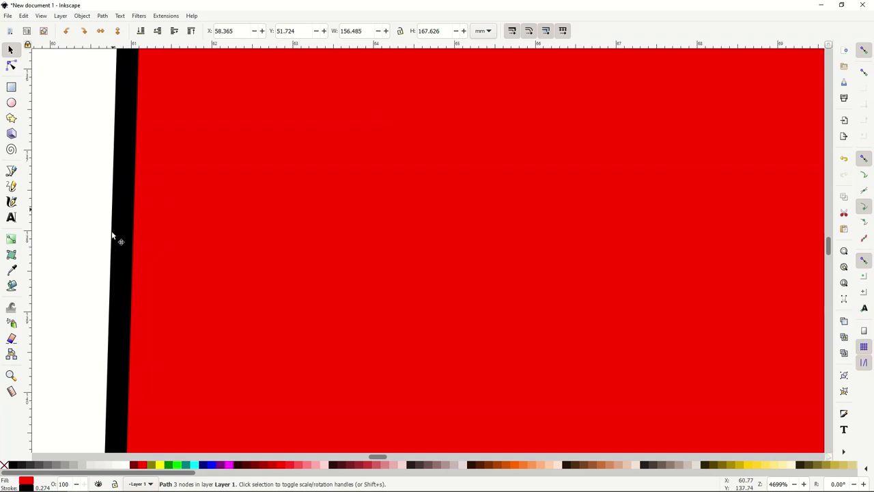
pyautogui.hscroll(-2, 121, 231)
pyautogui.moveTo(121, 233); pyautogui.dragTo(186, 246)
pyautogui.hscroll(-4, 187, 246)
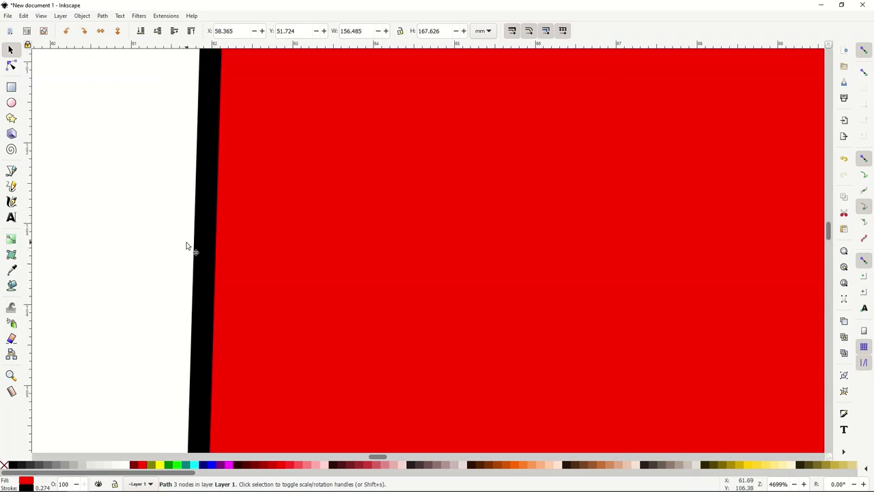
pyautogui.scroll(-5, 205, 244)
pyautogui.scroll(-3, 214, 245)
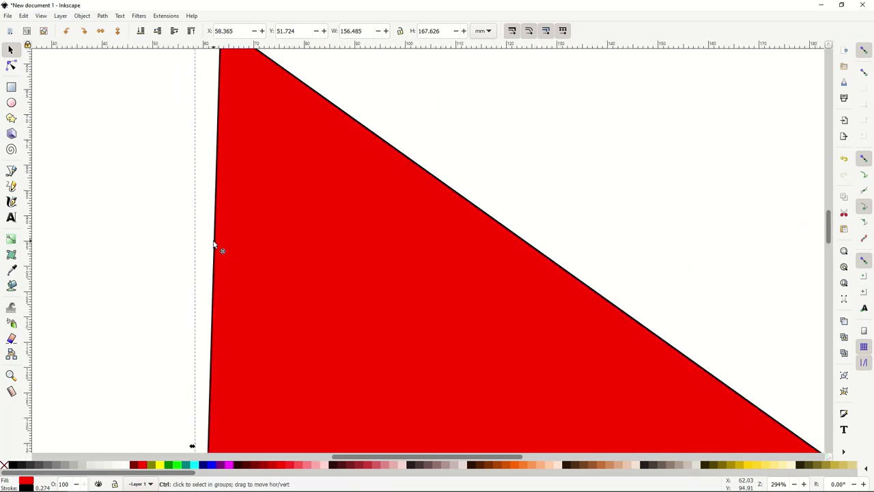
pyautogui.scroll(-20, 214, 246)
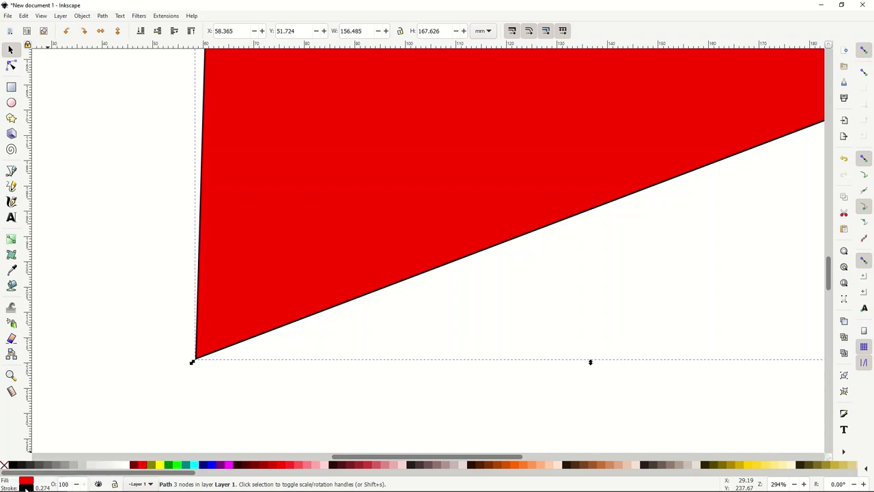
# Step: Set the red triangle's stroke to No paint and move it to the page's upper left
pyautogui.click(26, 487)
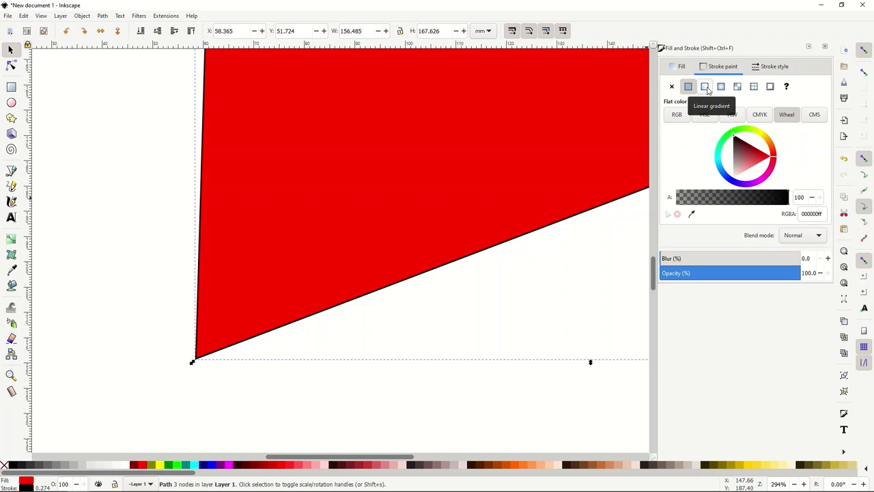
pyautogui.click(673, 87)
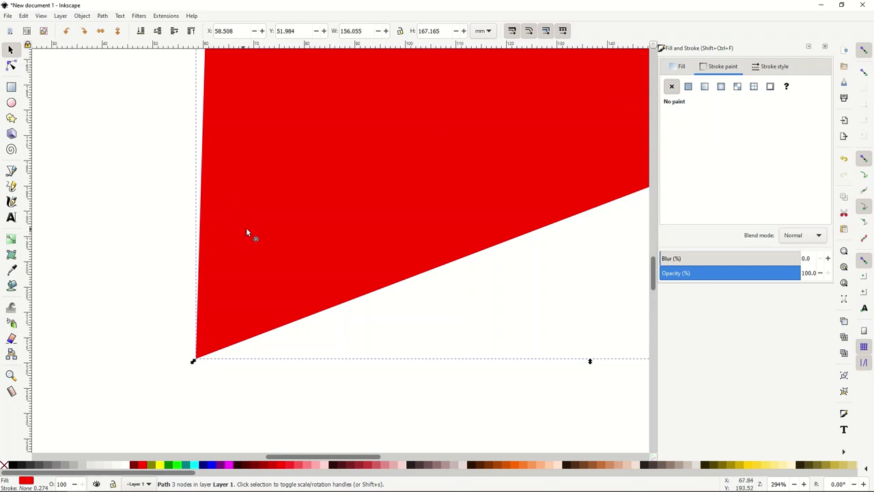
pyautogui.press('5')
pyautogui.moveTo(258, 230); pyautogui.dragTo(217, 251)
pyautogui.scroll(4, 234, 240)
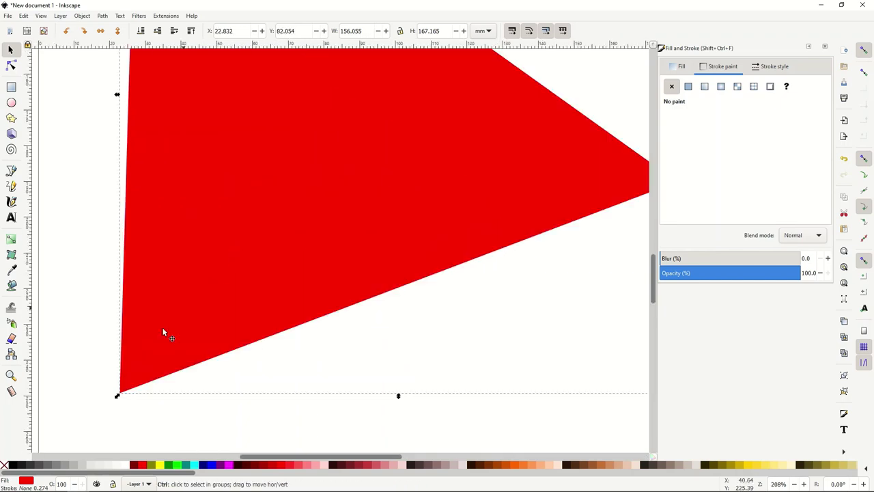
pyautogui.scroll(-3, 190, 302)
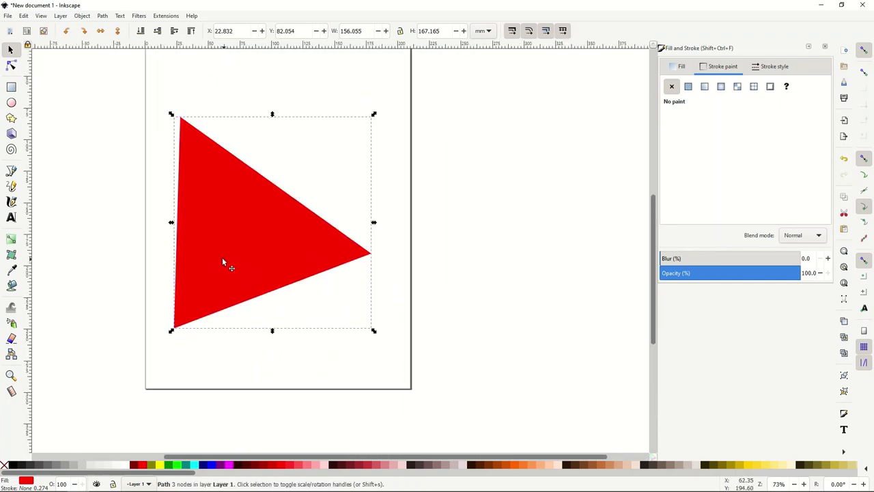
pyautogui.moveTo(222, 256); pyautogui.dragTo(193, 237)
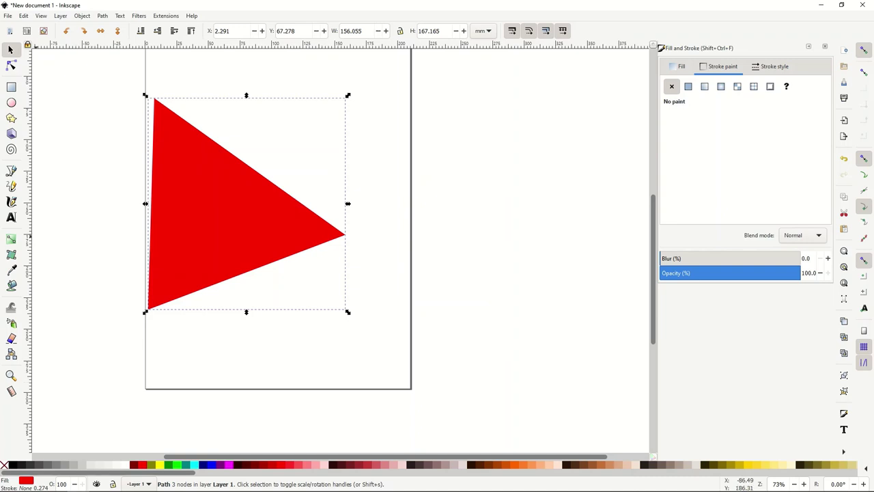
pyautogui.click(11, 170)
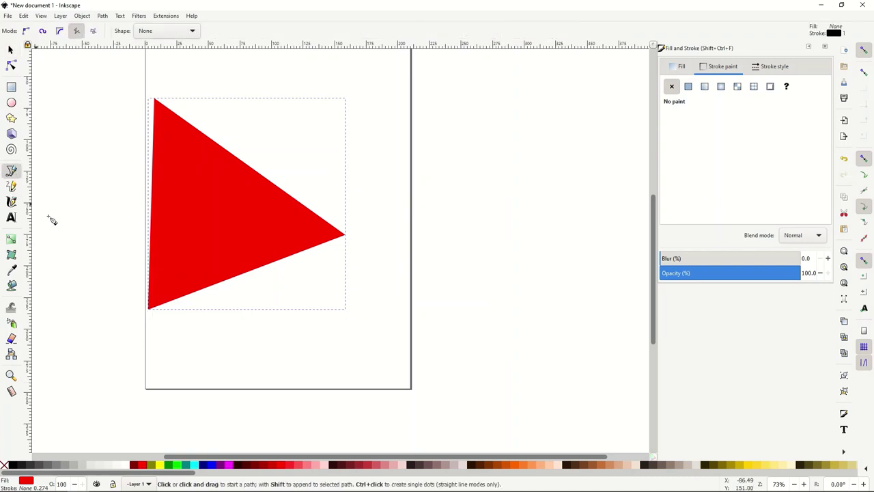
# Step: Draw a closed six-corner shape overlapping the red triangle
pyautogui.click(241, 149)
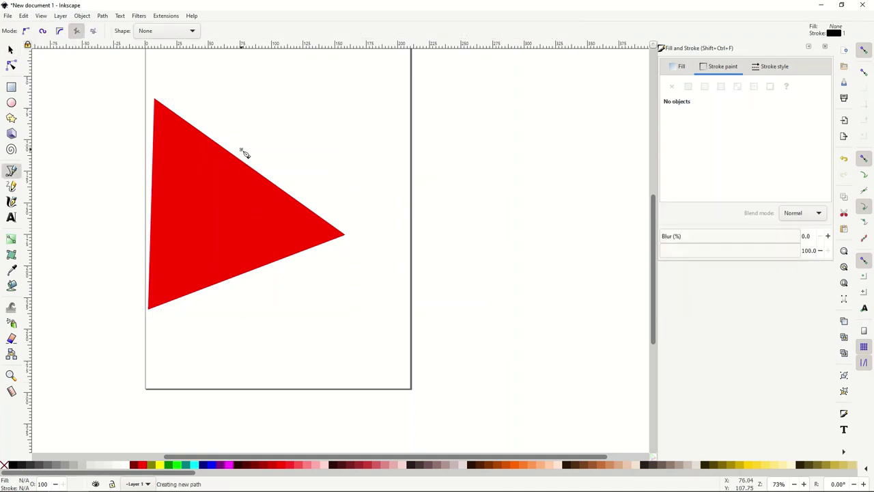
pyautogui.click(328, 116)
pyautogui.click(343, 163)
pyautogui.click(379, 203)
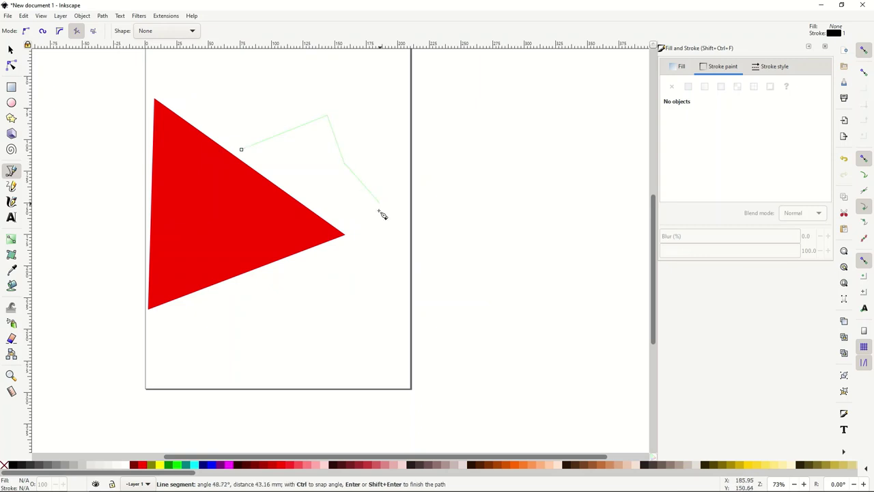
pyautogui.click(356, 242)
pyautogui.click(296, 199)
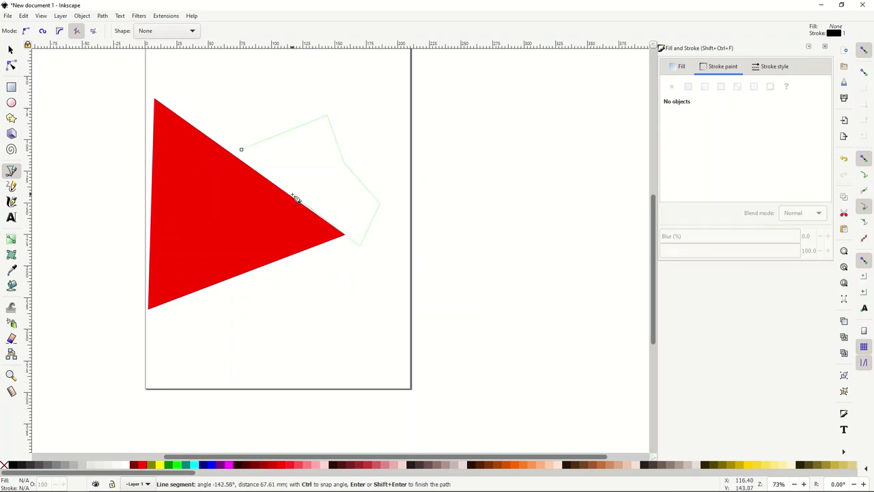
pyautogui.click(242, 149)
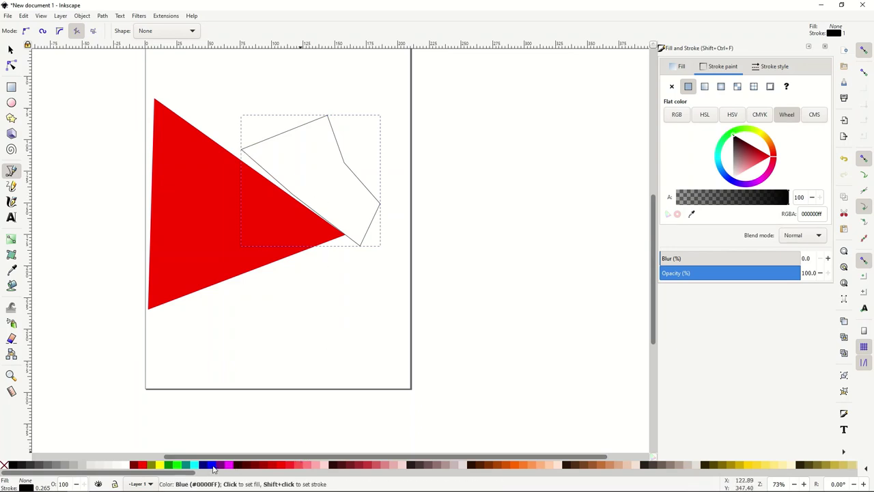
# Step: Fill the new shape blue, remove its outline, and position it over the triangle
pyautogui.click(214, 468)
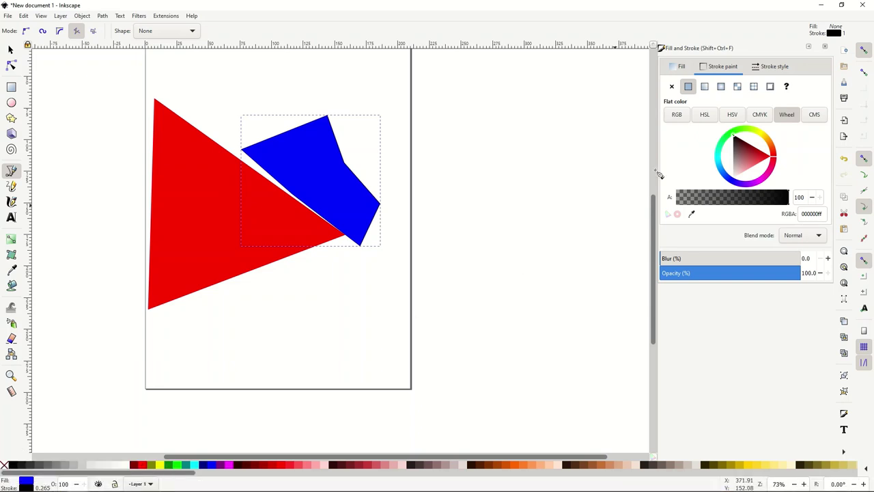
pyautogui.click(672, 86)
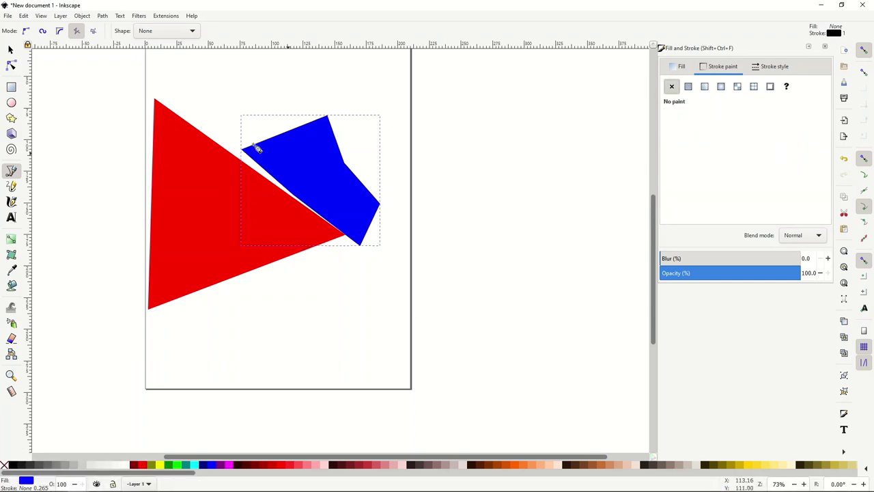
pyautogui.click(10, 50)
pyautogui.moveTo(315, 176); pyautogui.dragTo(271, 175)
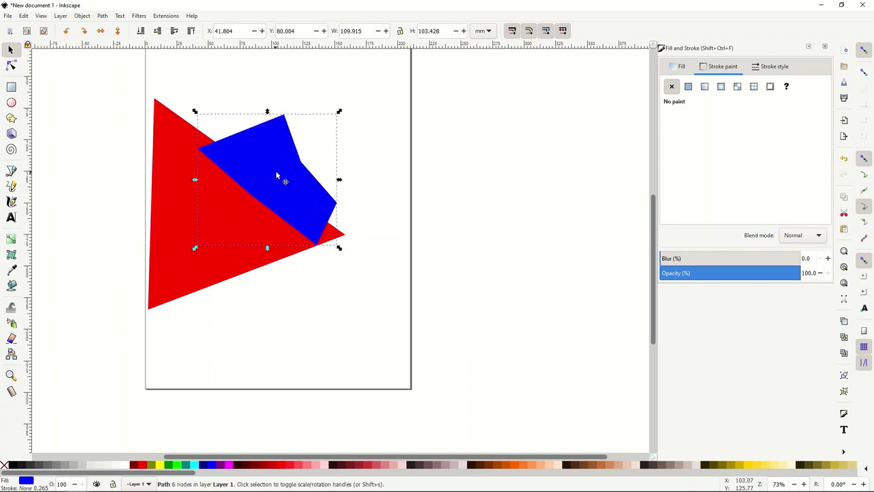
pyautogui.moveTo(263, 163); pyautogui.dragTo(270, 156)
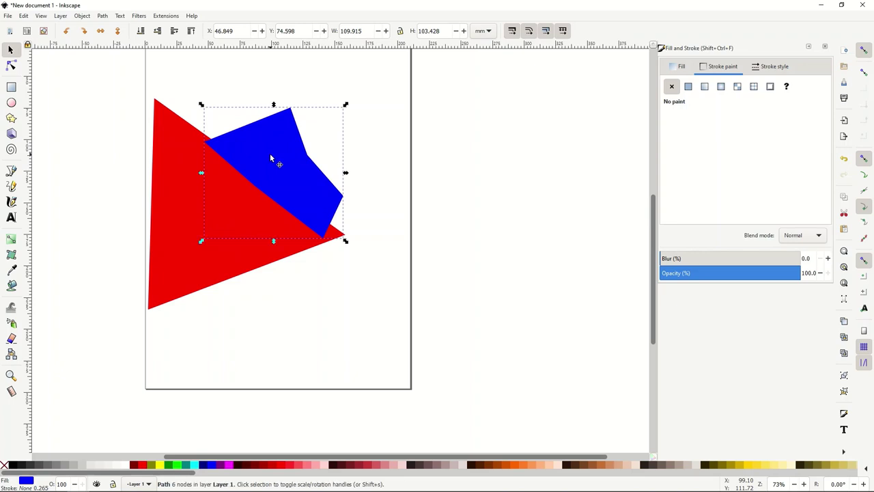
# Step: Restack with Page Up/Page Down so the red triangle sits in front of the blue shape
pyautogui.press('pagedown')
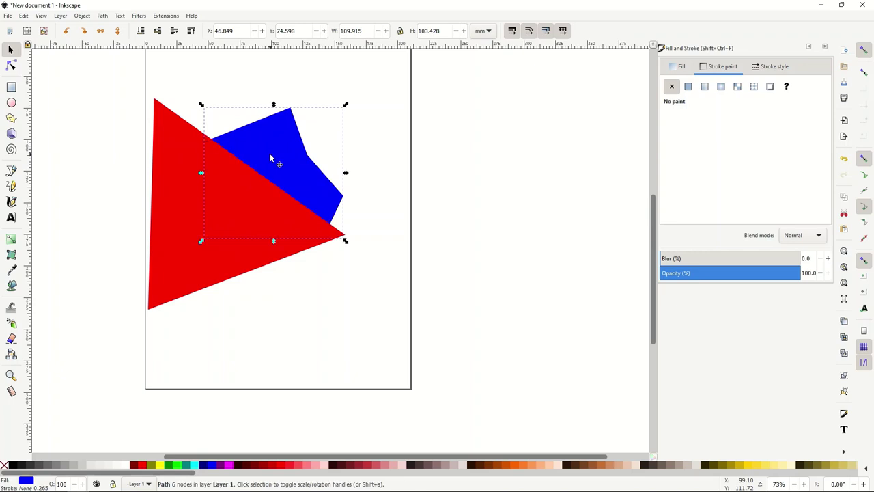
pyautogui.click(351, 289)
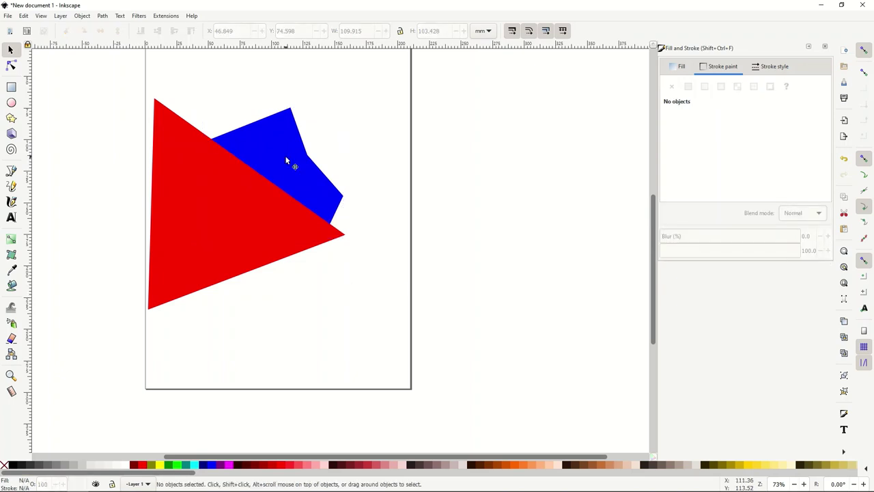
pyautogui.click(198, 196)
pyautogui.moveTo(198, 196)
pyautogui.mouseDown()
pyautogui.moveTo(189, 211)
pyautogui.moveTo(202, 181)
pyautogui.mouseUp()
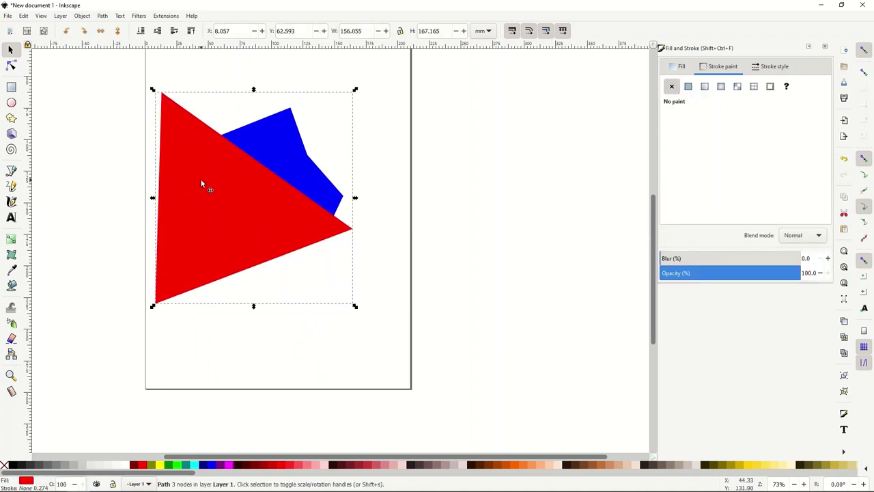
pyautogui.press('pagedown')
pyautogui.moveTo(201, 184)
pyautogui.mouseDown()
pyautogui.moveTo(185, 209)
pyautogui.moveTo(195, 183)
pyautogui.mouseUp()
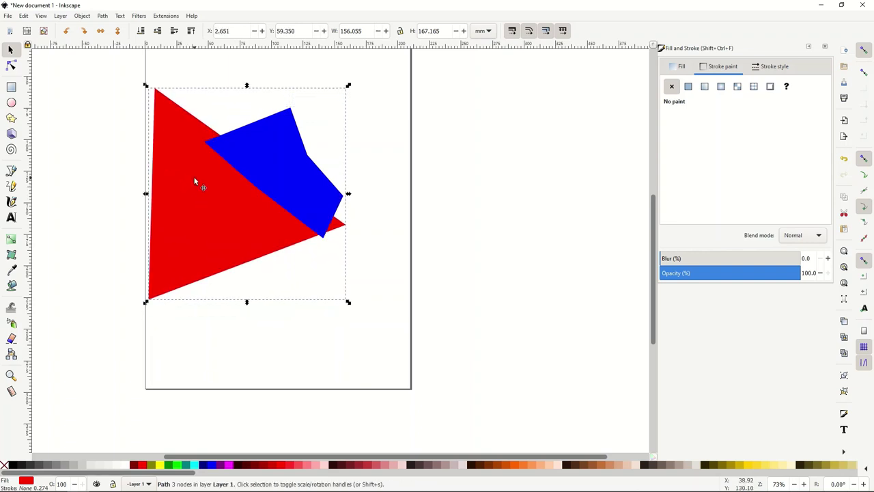
pyautogui.press('pageup')
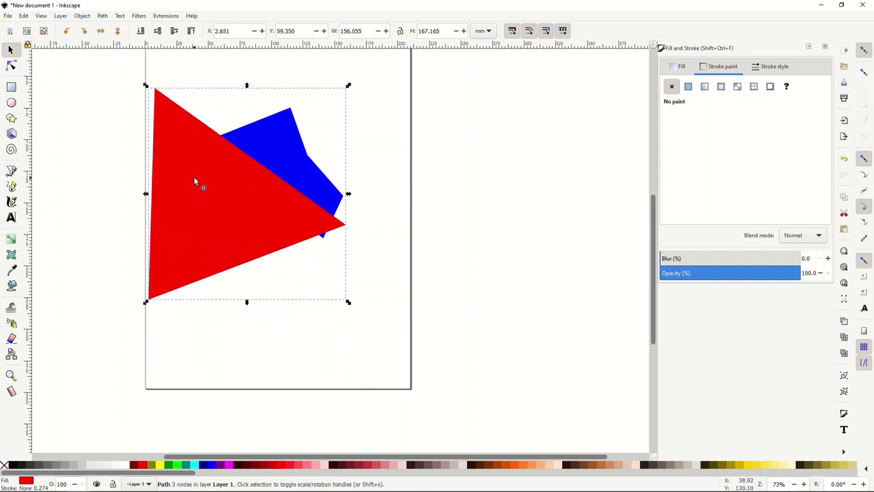
pyautogui.moveTo(195, 183)
pyautogui.mouseDown()
pyautogui.moveTo(191, 211)
pyautogui.moveTo(189, 185)
pyautogui.mouseUp()
pyautogui.click(93, 171)
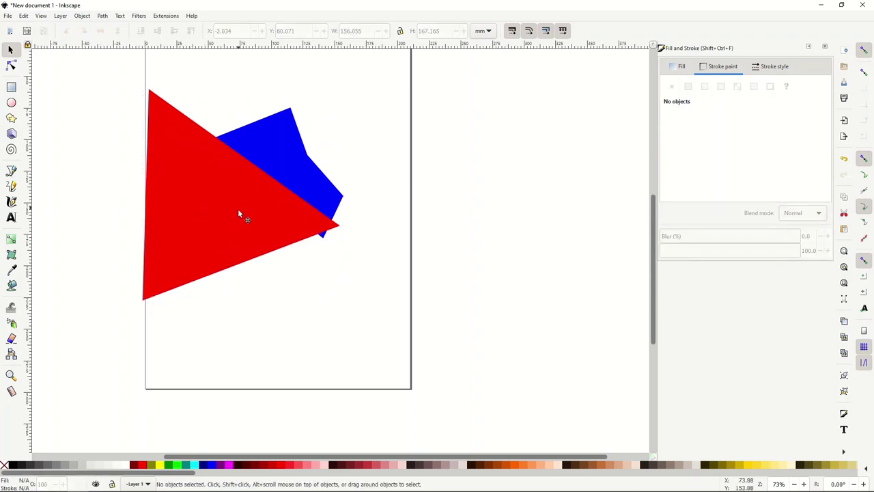
pyautogui.scroll(-3, 238, 212)
pyautogui.scroll(2, 238, 225)
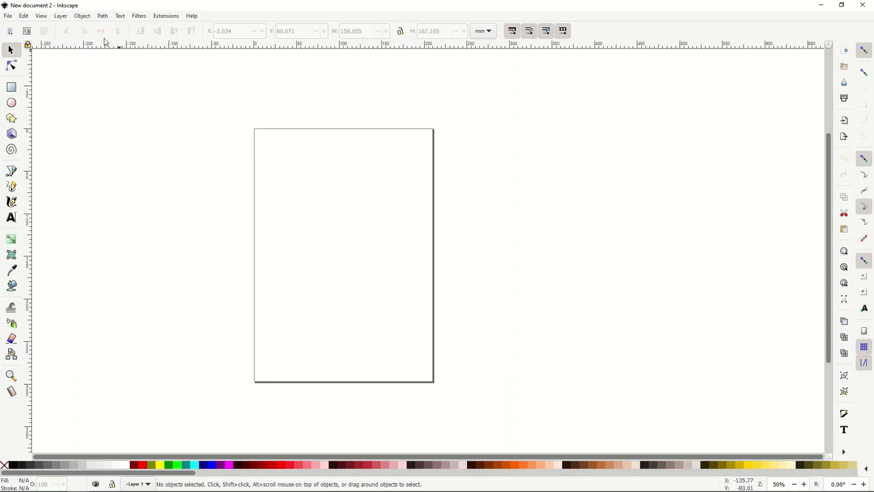
# Step: Open Document Properties from the File menu
pyautogui.click(9, 17)
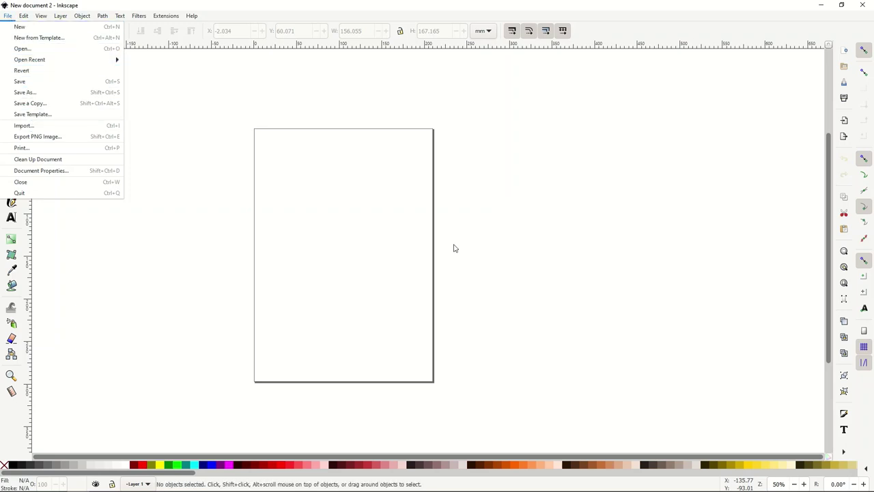
pyautogui.click(212, 178)
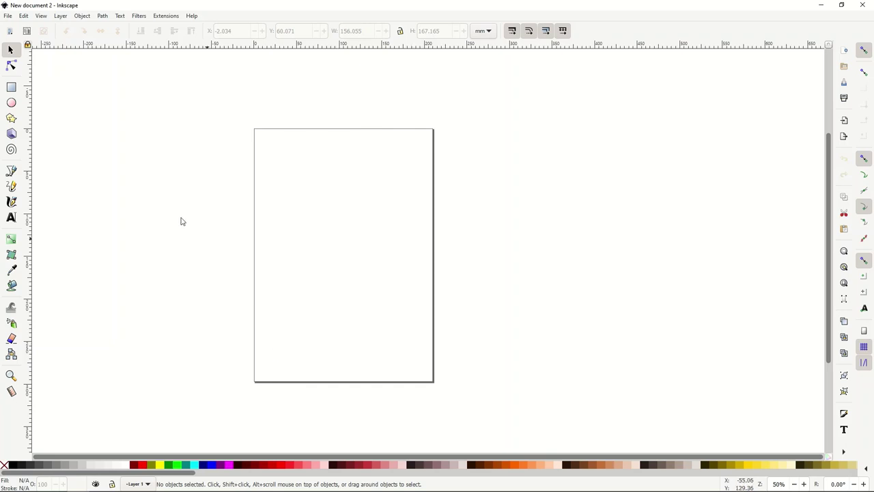
pyautogui.click(8, 15)
pyautogui.click(24, 171)
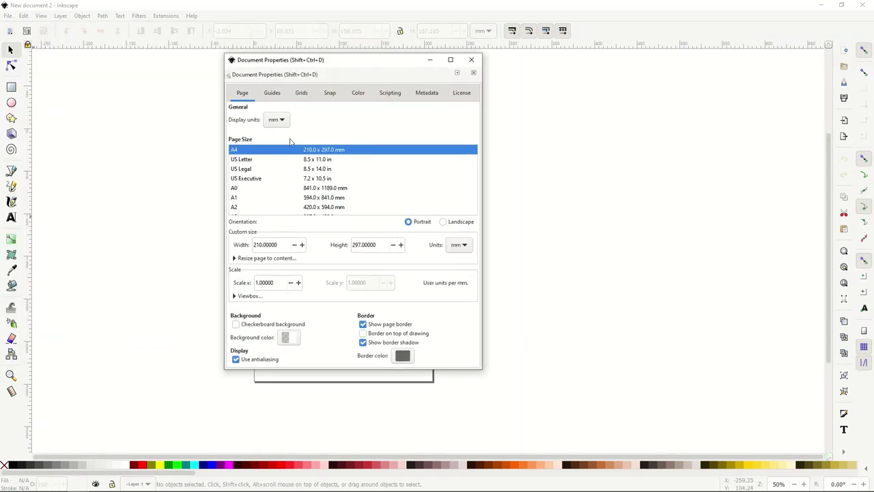
# Step: Set the page size to US Legal (8.5 × 14 in) and close Document Properties
pyautogui.click(234, 169)
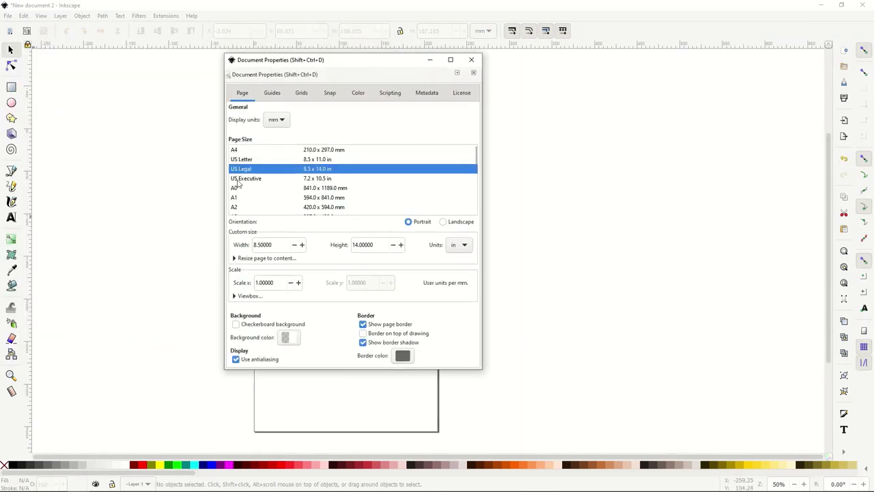
pyautogui.click(234, 178)
pyautogui.click(235, 188)
pyautogui.moveTo(363, 70); pyautogui.dragTo(548, 171)
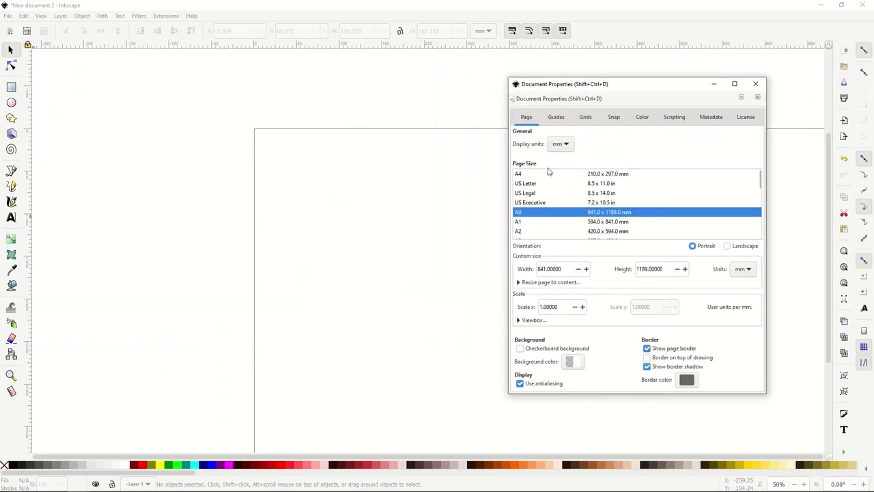
pyautogui.click(550, 194)
pyautogui.click(538, 203)
pyautogui.click(535, 183)
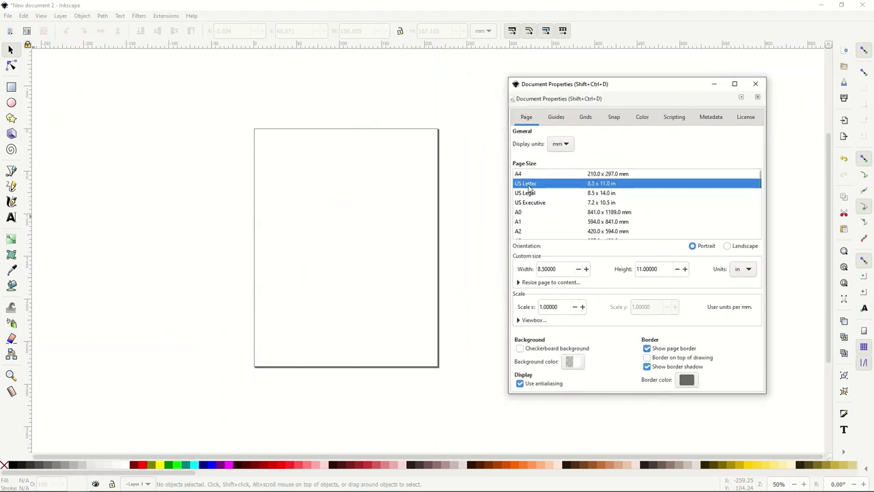
pyautogui.click(526, 194)
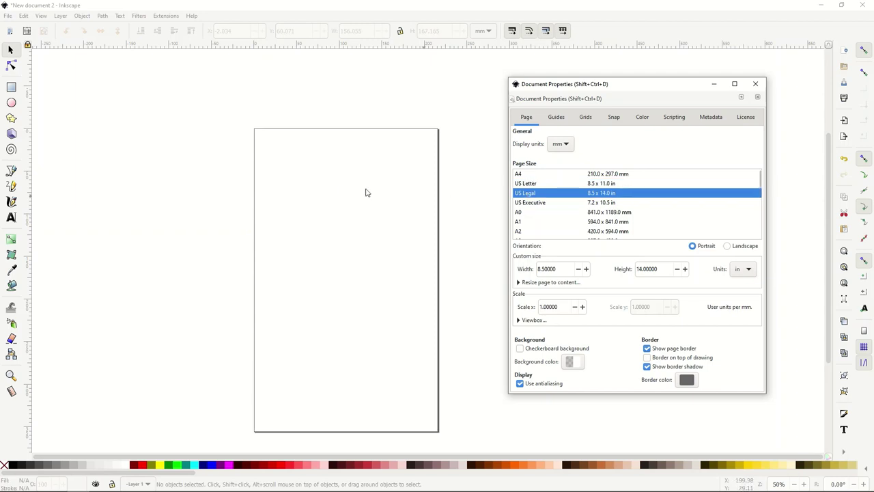
pyautogui.moveTo(595, 90); pyautogui.dragTo(570, 69)
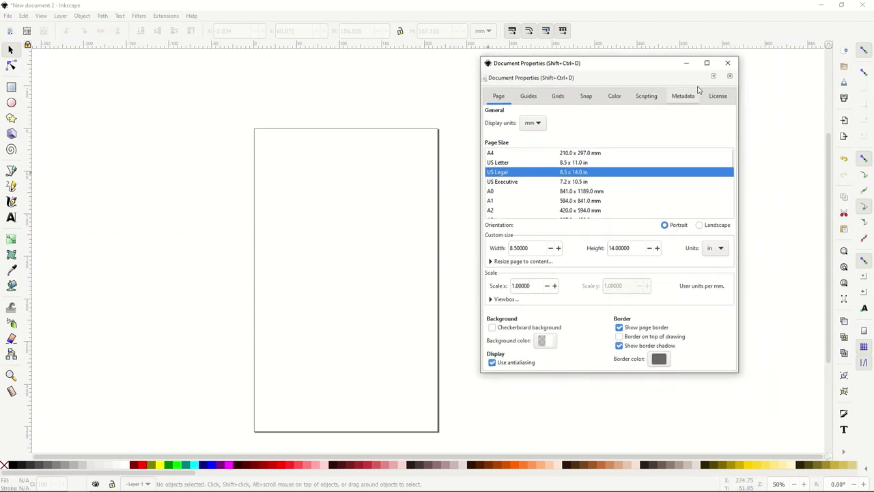
pyautogui.click(728, 63)
pyautogui.scroll(-2, 347, 225)
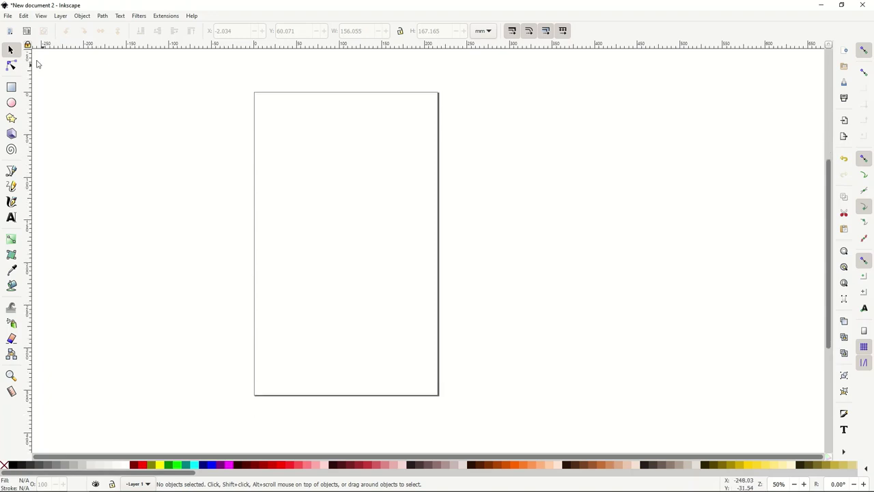
# Step: Import the portrait photo as an embedded image via File > Import
pyautogui.click(8, 17)
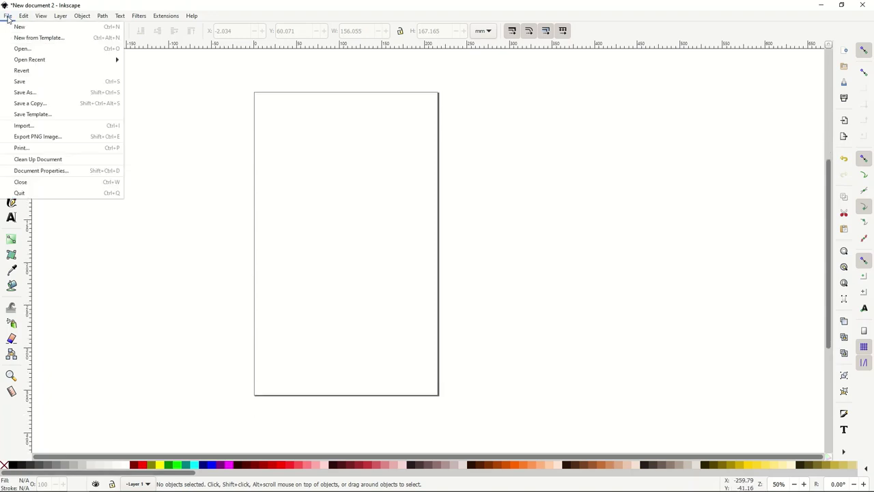
pyautogui.click(25, 126)
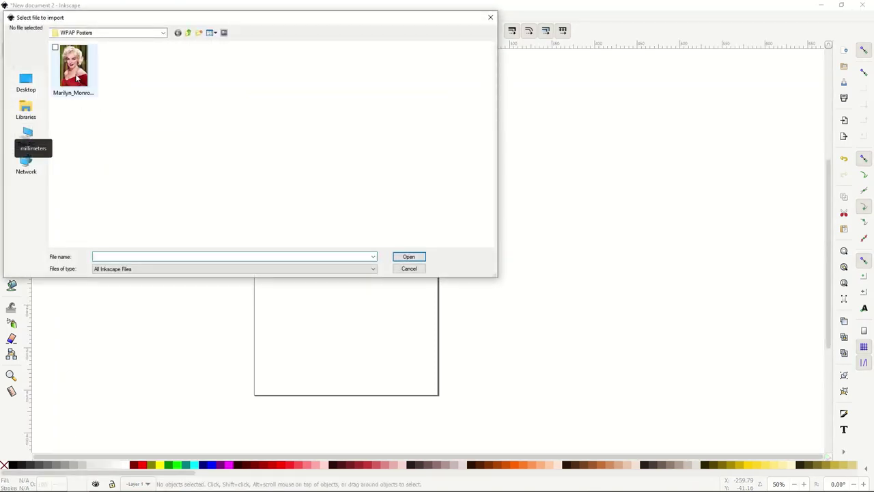
pyautogui.doubleClick(76, 77)
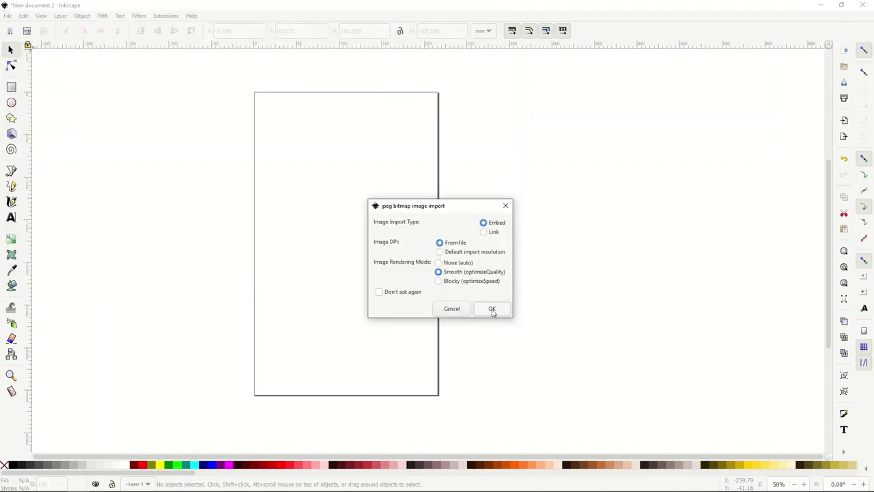
pyautogui.click(493, 309)
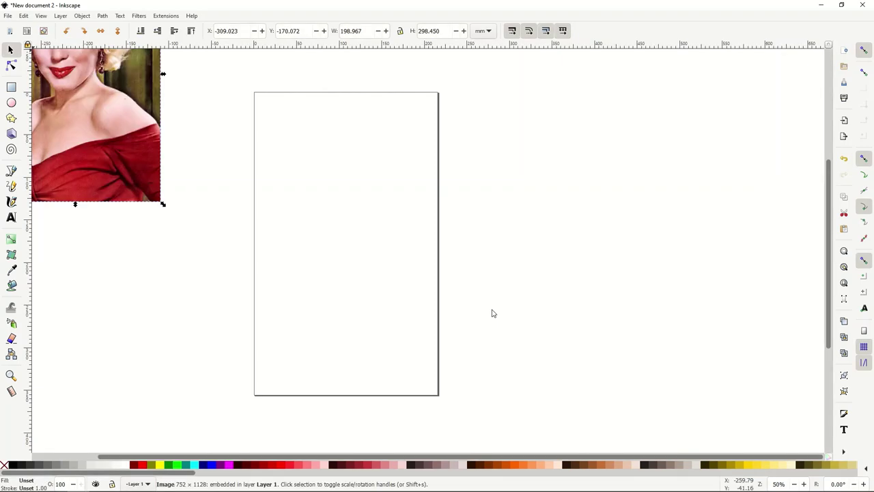
# Step: Move the photo onto the page and scale it to about 280 × 420 mm
pyautogui.moveTo(147, 147); pyautogui.dragTo(403, 300)
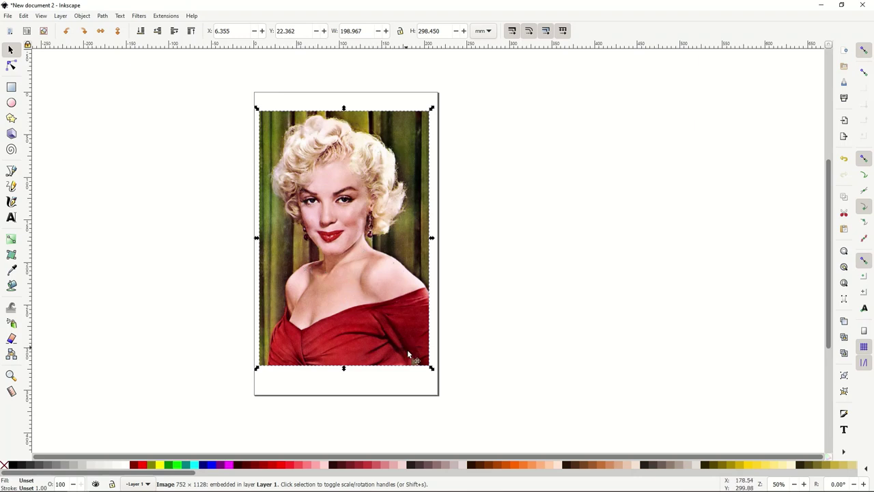
pyautogui.moveTo(432, 366); pyautogui.dragTo(492, 425)
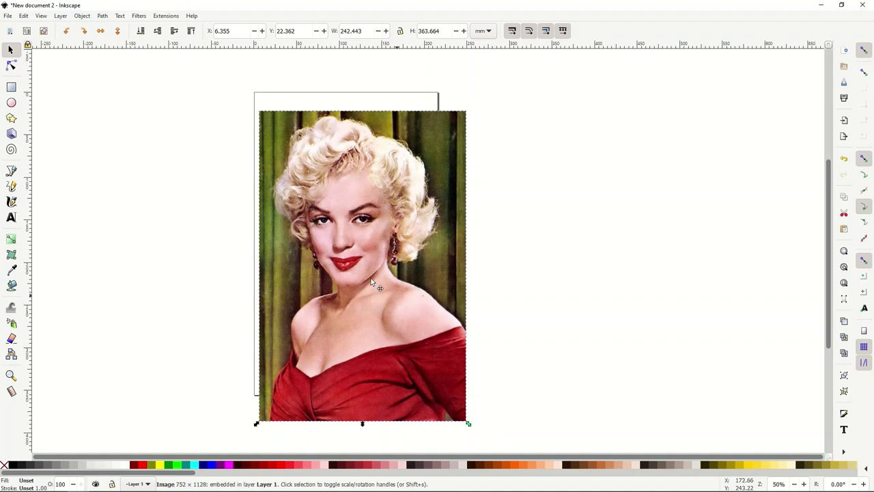
pyautogui.moveTo(373, 281); pyautogui.dragTo(282, 226)
pyautogui.moveTo(381, 365); pyautogui.dragTo(410, 414)
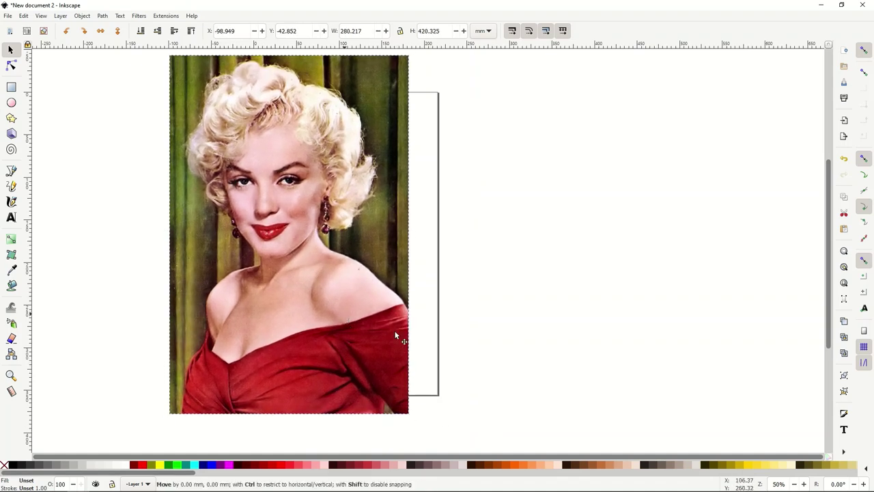
pyautogui.moveTo(396, 335); pyautogui.dragTo(459, 360)
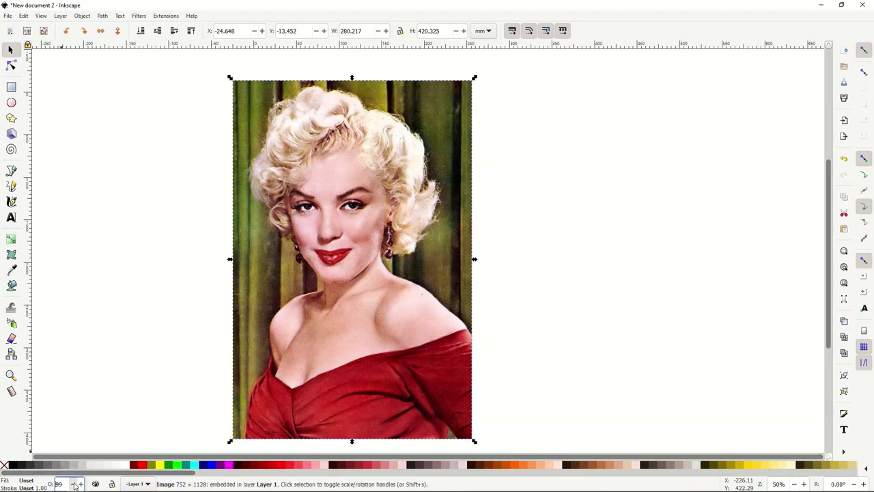
# Step: Set the photo's opacity to 50% and resize it to about 252 × 379 mm over the page
pyautogui.click(74, 484)
pyautogui.moveTo(74, 484); pyautogui.dragTo(74, 484)
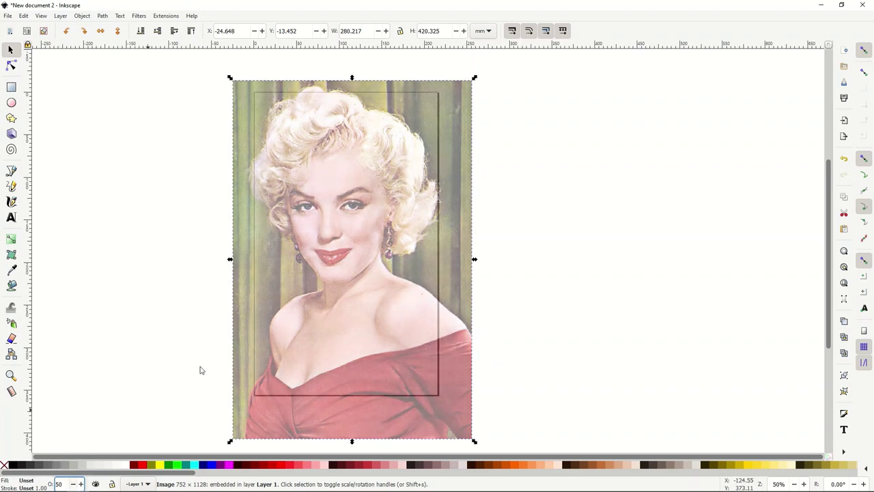
pyautogui.moveTo(315, 289); pyautogui.dragTo(188, 278)
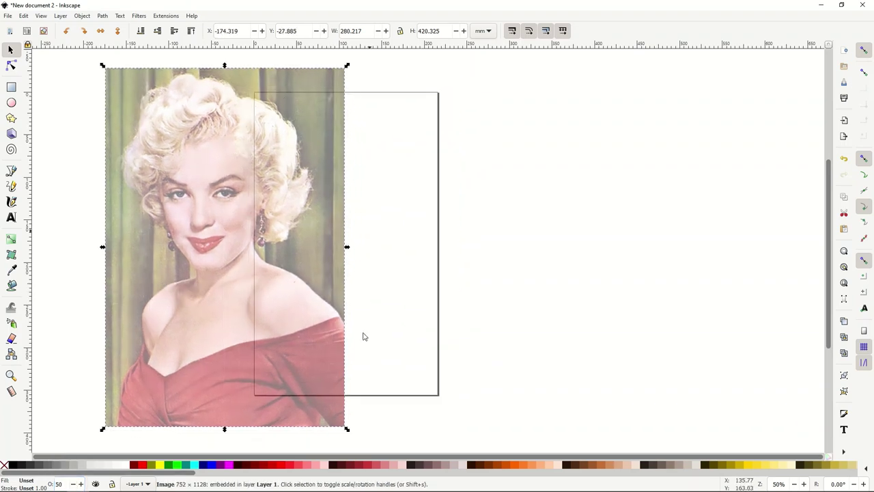
pyautogui.moveTo(162, 232); pyautogui.dragTo(310, 262)
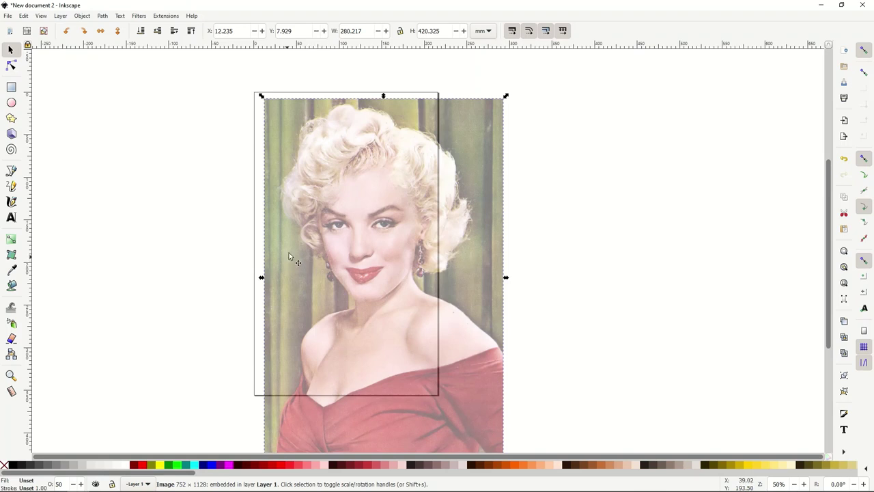
pyautogui.scroll(-2, 317, 229)
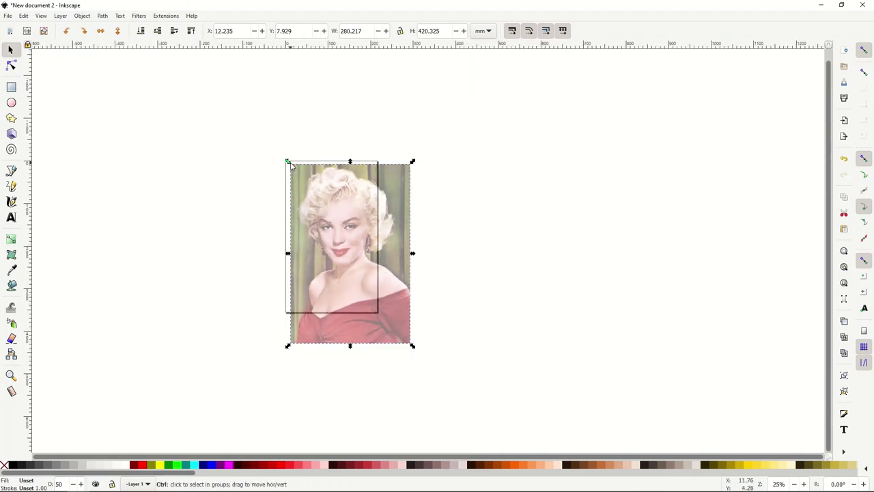
pyautogui.moveTo(290, 164); pyautogui.dragTo(313, 215)
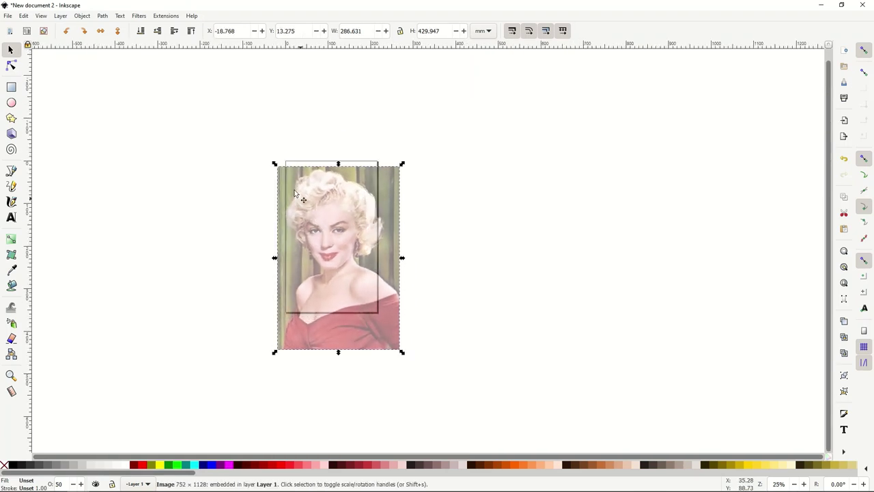
pyautogui.moveTo(275, 164); pyautogui.dragTo(293, 184)
pyautogui.moveTo(309, 218); pyautogui.dragTo(303, 202)
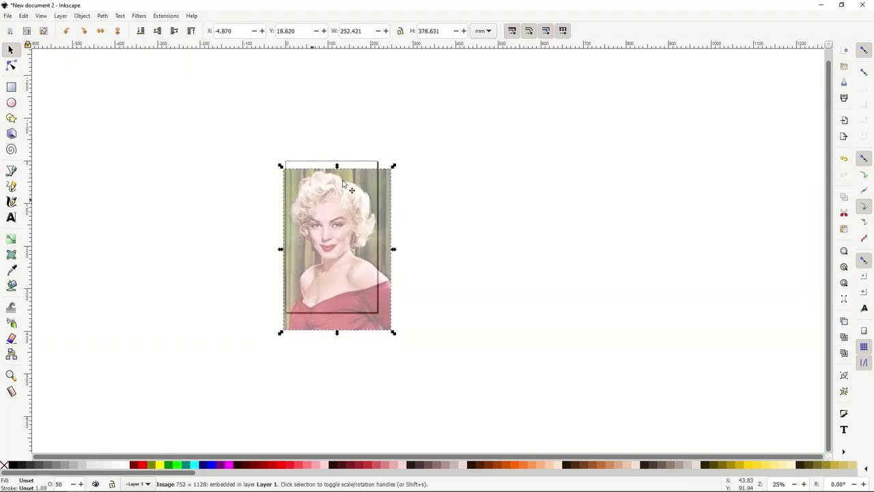
pyautogui.moveTo(338, 282); pyautogui.dragTo(338, 284)
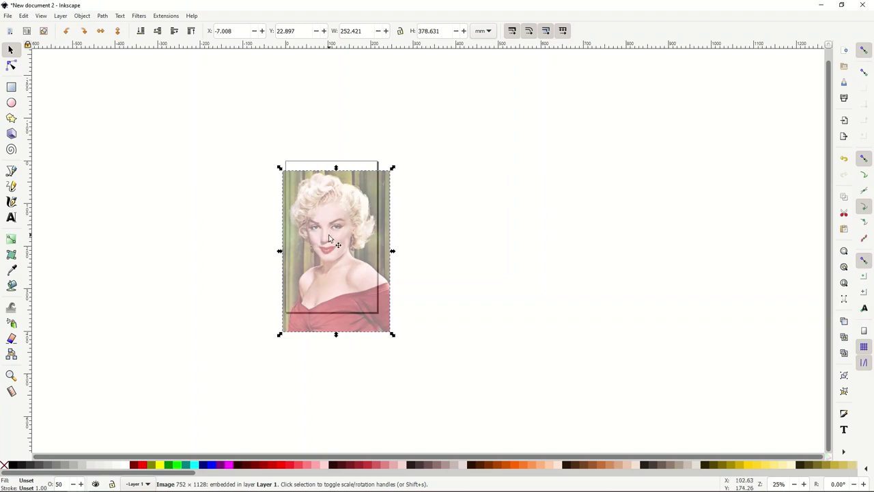
# Step: Undo an accidental sideways shift of the photo with Edit > Undo
pyautogui.scroll(3, 328, 236)
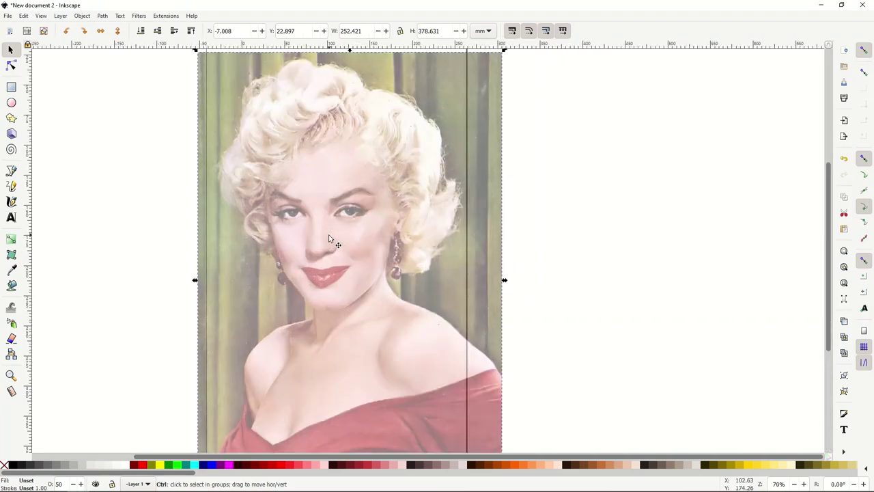
pyautogui.scroll(-1, 329, 234)
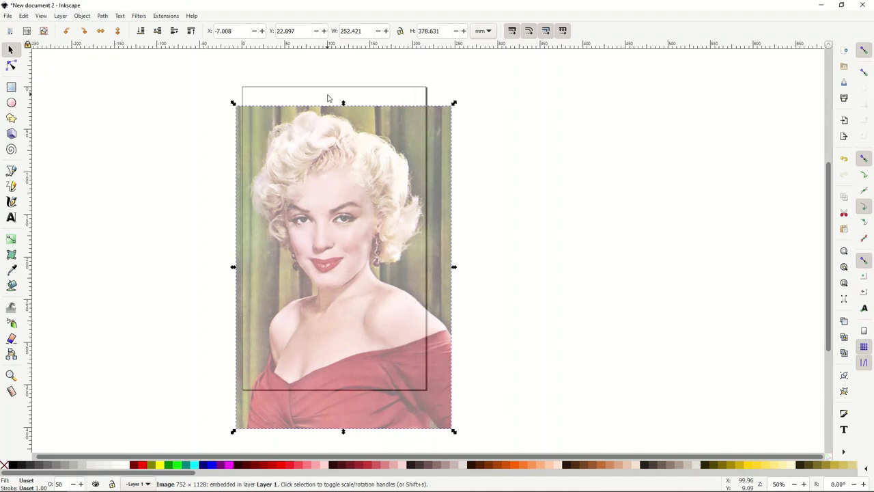
pyautogui.click(172, 180)
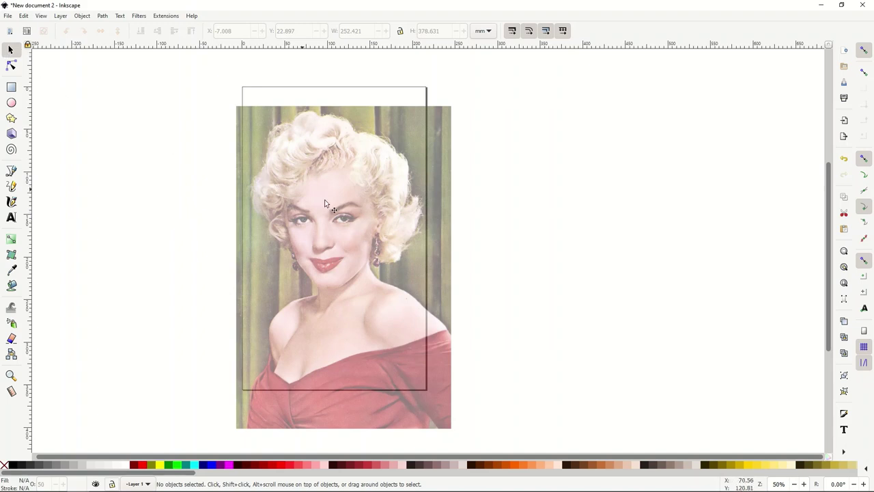
pyautogui.moveTo(372, 220)
pyautogui.mouseDown()
pyautogui.moveTo(399, 222)
pyautogui.moveTo(345, 221)
pyautogui.moveTo(361, 225)
pyautogui.mouseUp()
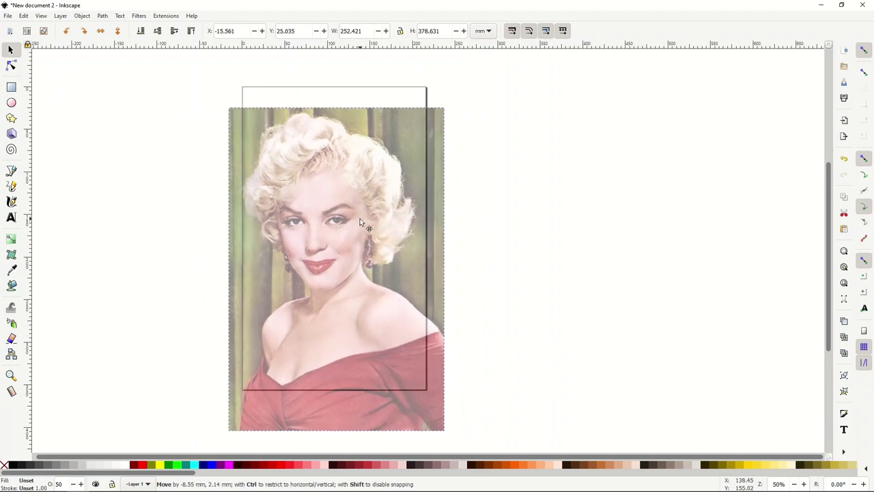
pyautogui.click(24, 16)
pyautogui.click(27, 28)
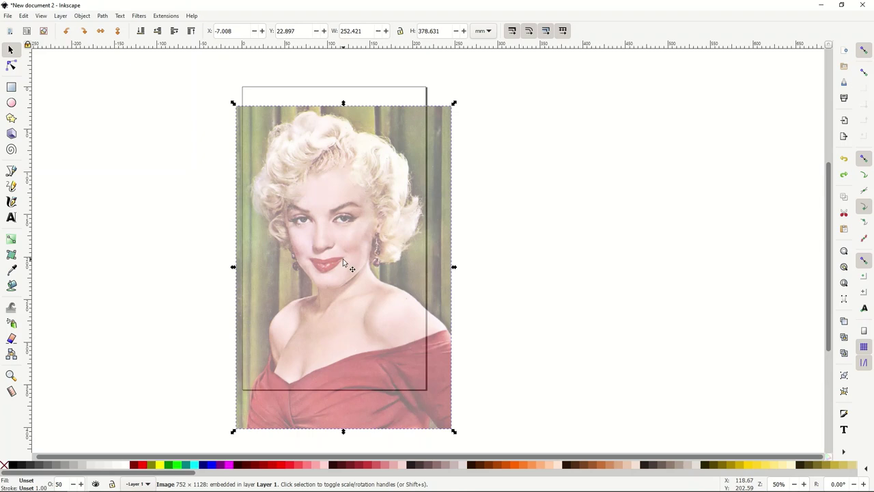
# Step: Lock the photo's layer and confirm the photo can no longer be selected
pyautogui.click(112, 484)
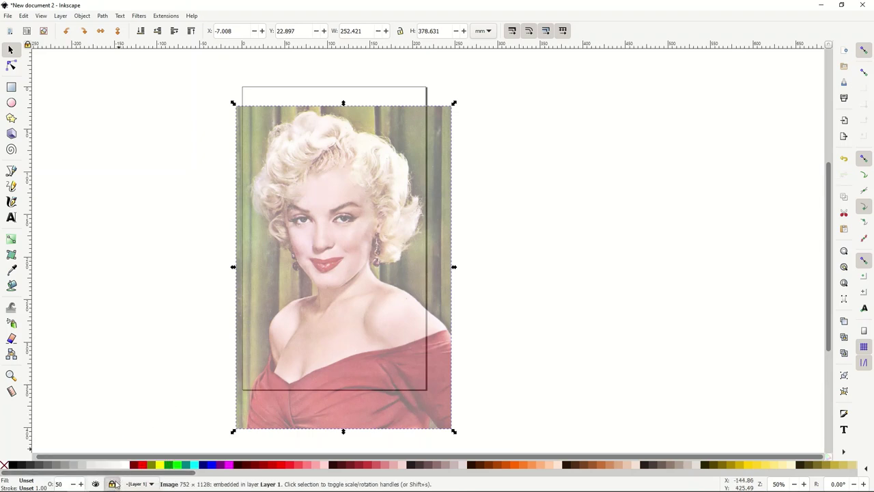
pyautogui.moveTo(308, 294); pyautogui.dragTo(458, 296)
pyautogui.moveTo(462, 229); pyautogui.dragTo(205, 226)
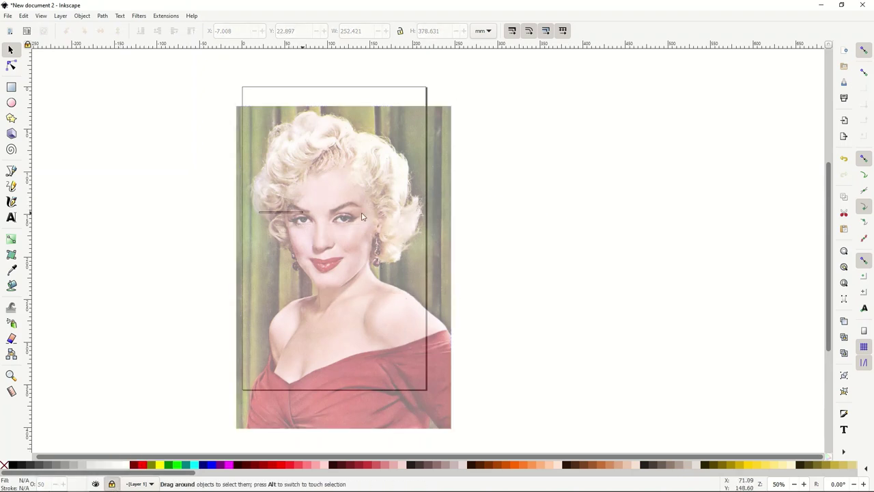
pyautogui.moveTo(238, 199); pyautogui.dragTo(369, 209)
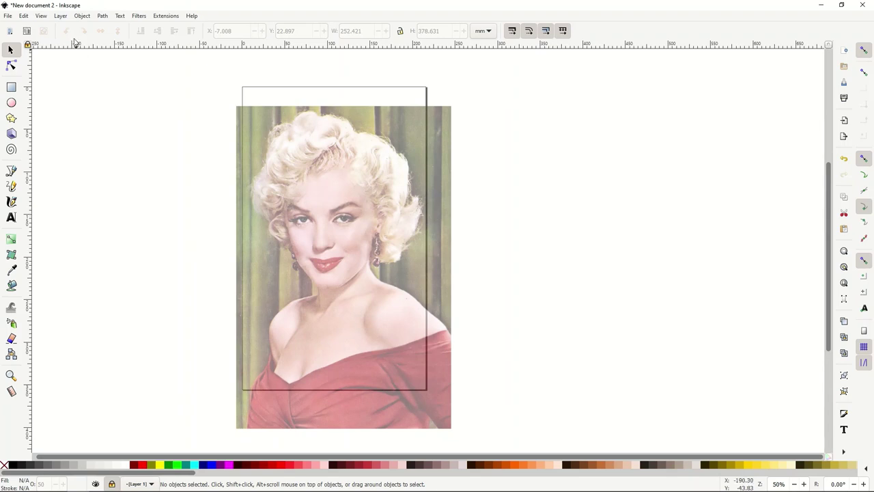
# Step: Add a new layer named WPAP above Layer 1
pyautogui.click(61, 16)
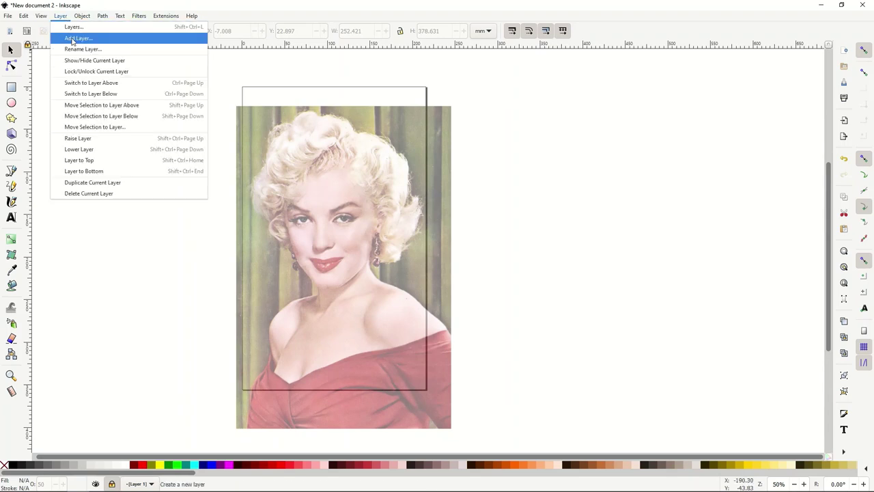
pyautogui.click(72, 39)
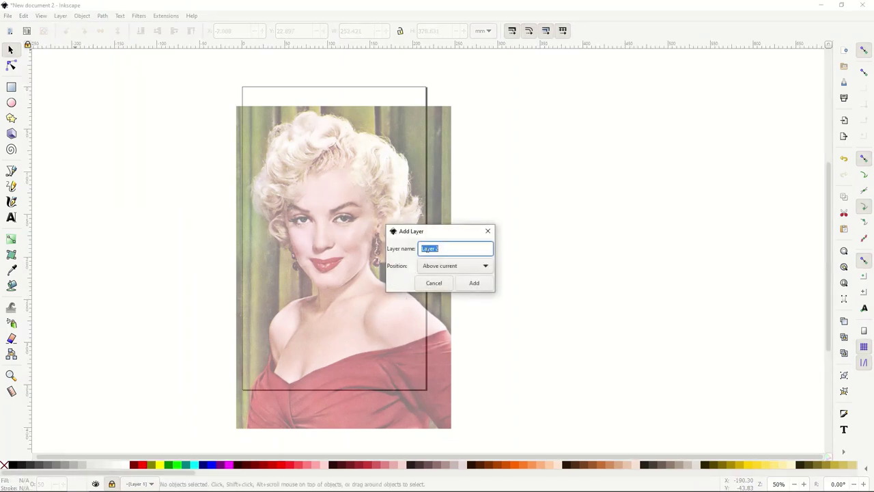
pyautogui.write('WPAP')
pyautogui.click(473, 282)
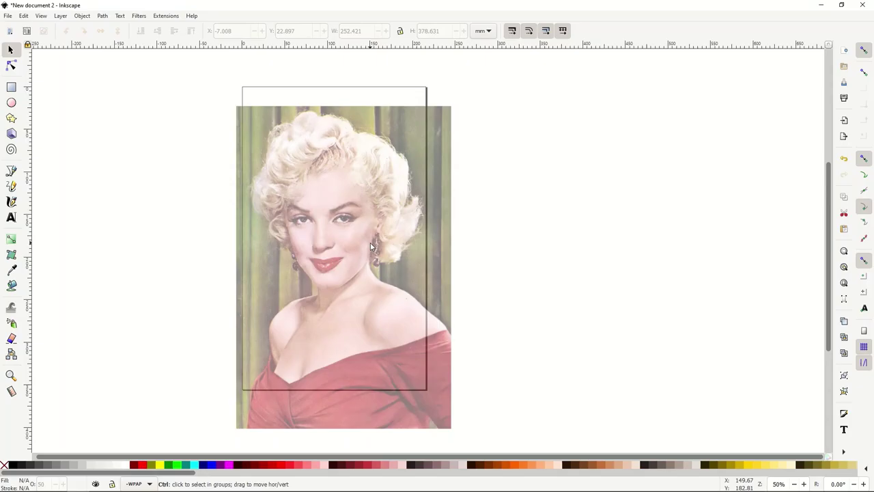
# Step: Trace the right eyebrow as a six-corner closed polygon and fill it with 40% Gray
pyautogui.scroll(3, 370, 242)
pyautogui.scroll(1, 370, 242)
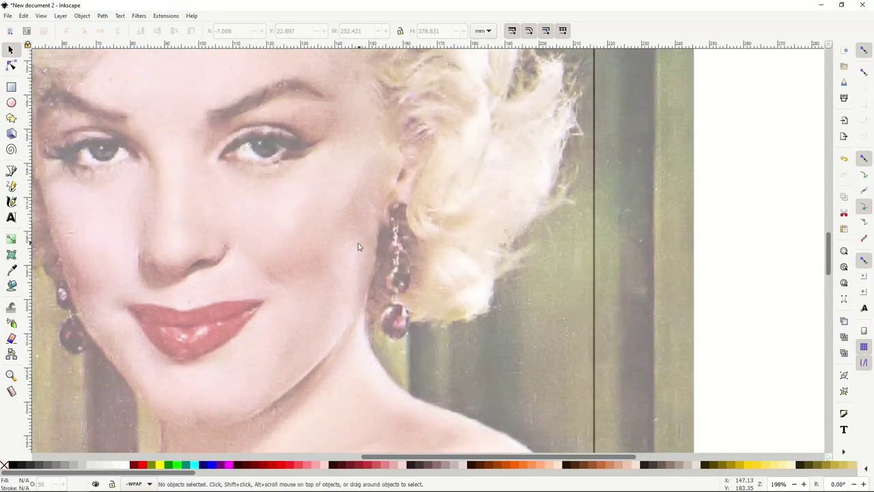
pyautogui.scroll(3, 357, 246)
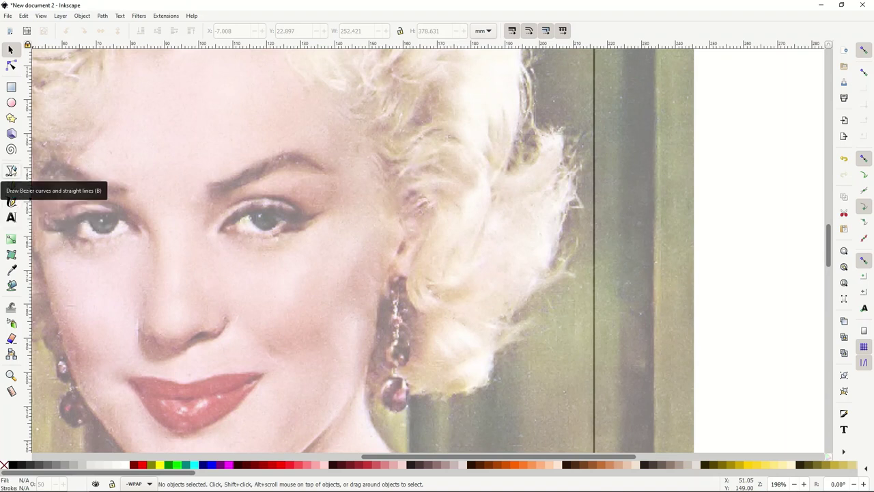
pyautogui.click(11, 171)
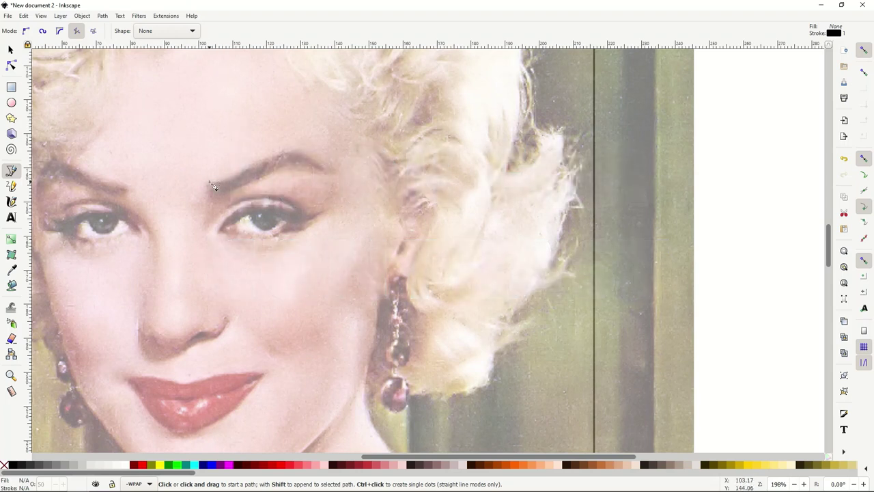
pyautogui.click(209, 182)
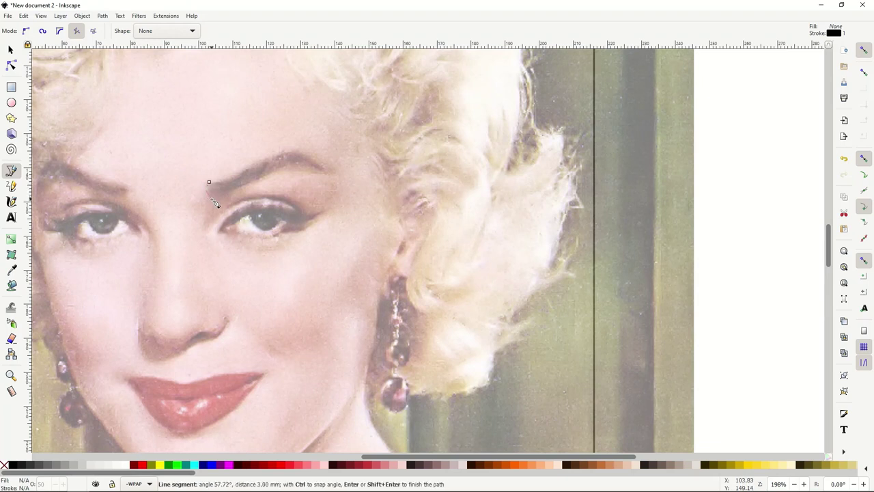
pyautogui.click(225, 200)
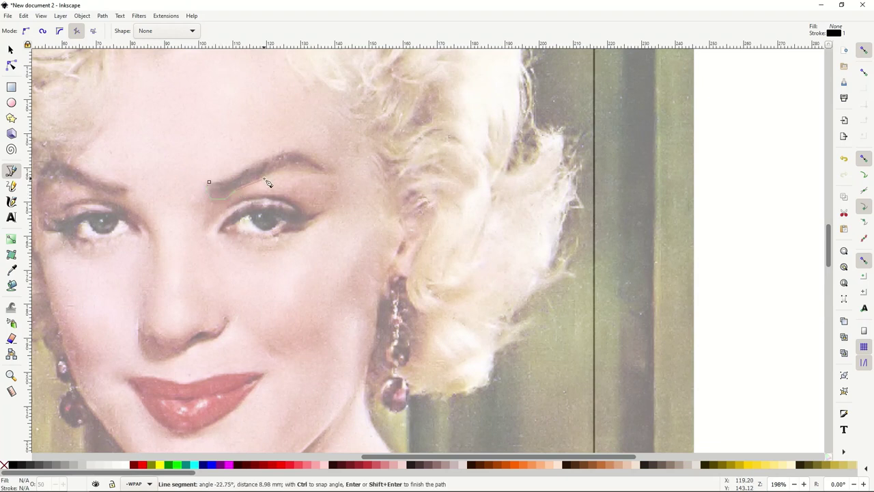
pyautogui.click(331, 175)
pyautogui.click(294, 152)
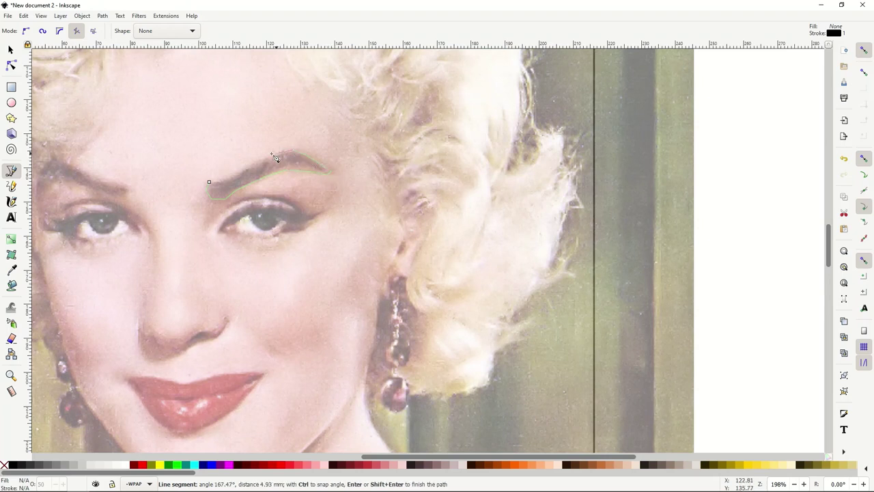
pyautogui.click(268, 159)
pyautogui.click(239, 175)
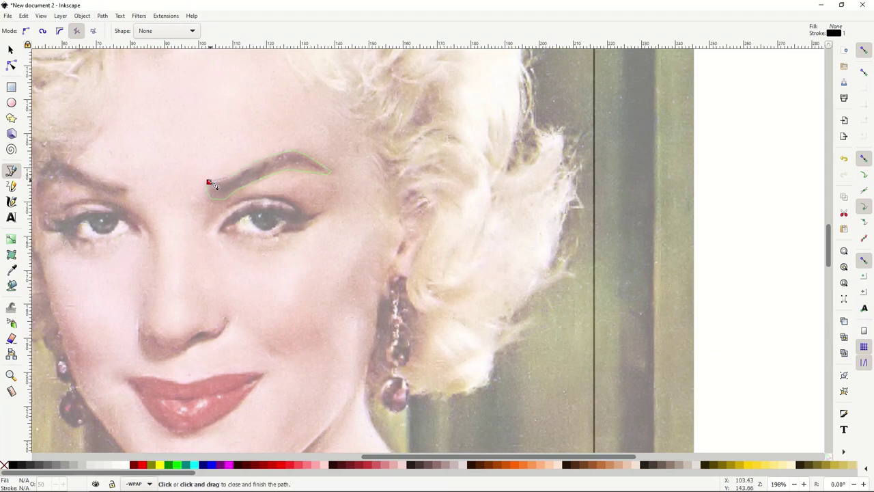
pyautogui.click(209, 181)
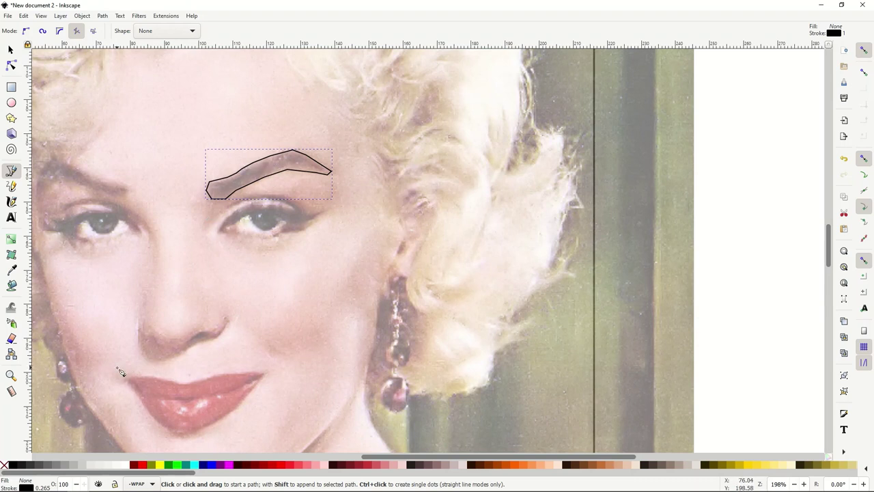
pyautogui.click(67, 468)
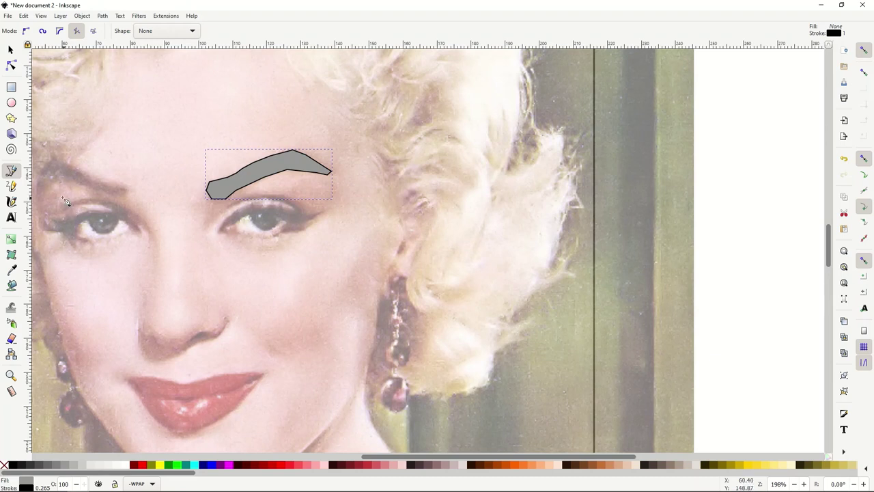
# Step: Outline the left eyebrow as a six-corner closed polygon and fill it gray
pyautogui.click(38, 202)
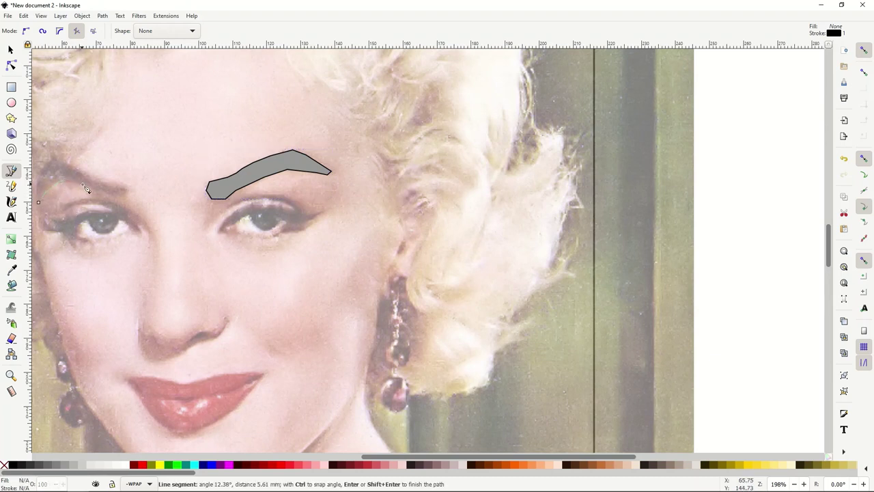
pyautogui.click(73, 184)
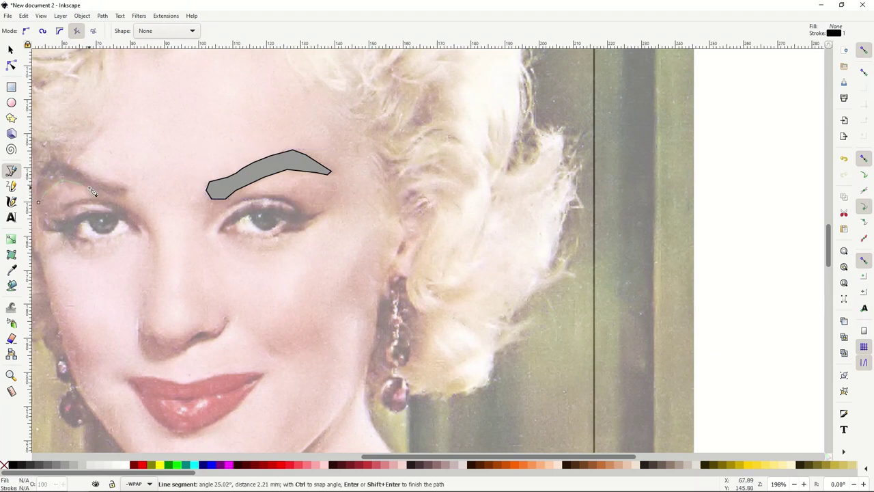
pyautogui.click(128, 202)
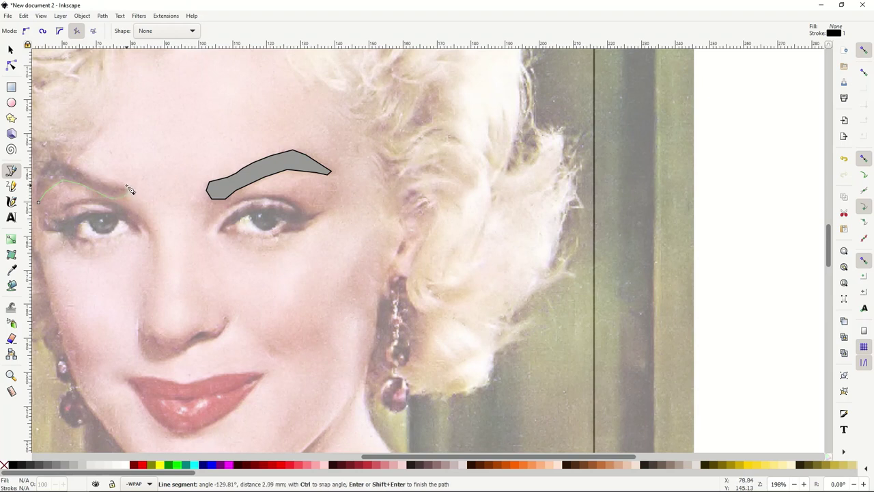
pyautogui.click(103, 183)
pyautogui.click(57, 168)
pyautogui.click(44, 177)
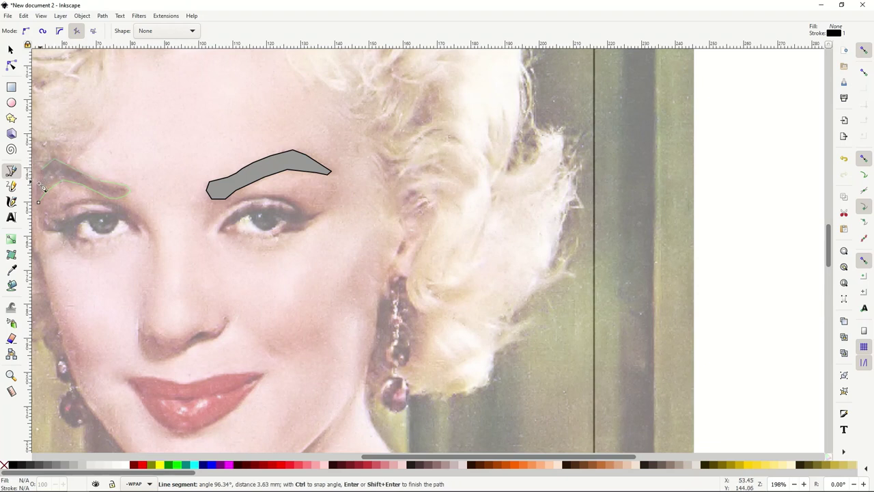
pyautogui.click(38, 200)
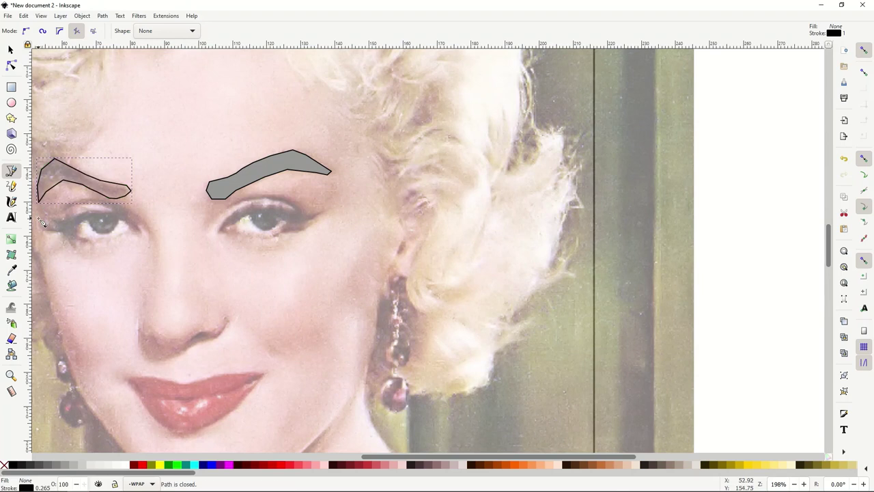
pyautogui.click(56, 466)
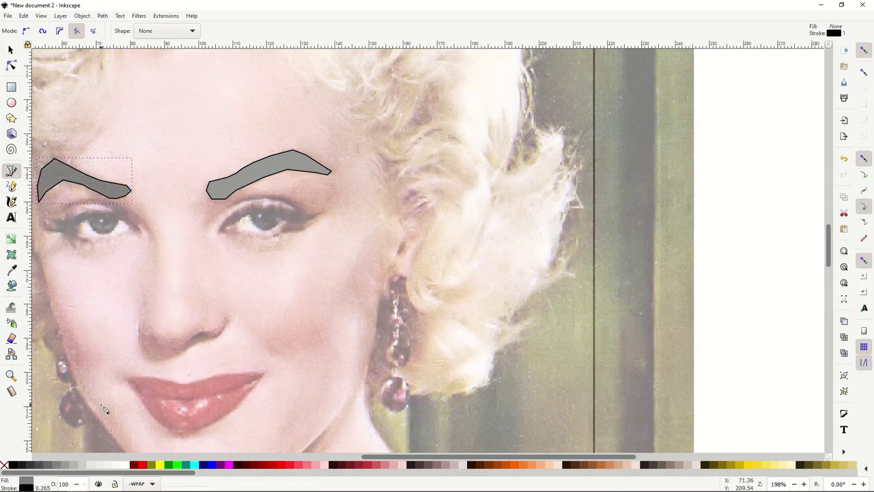
pyautogui.scroll(-3, 238, 316)
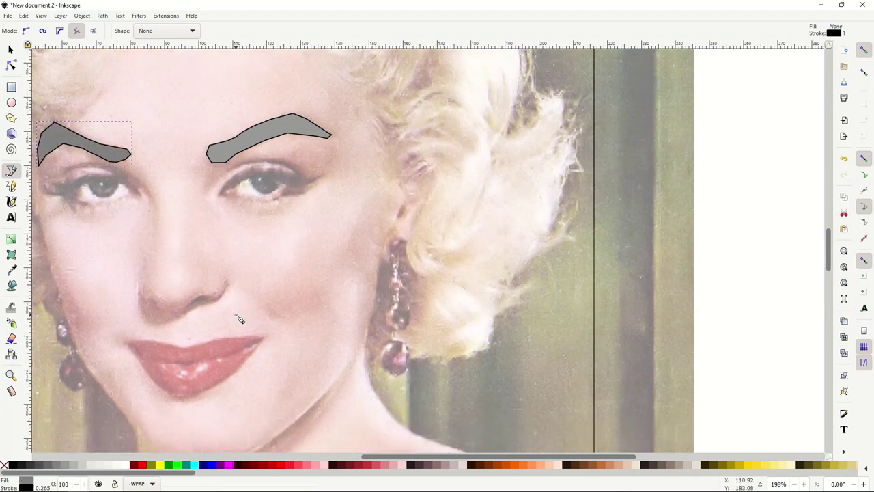
pyautogui.scroll(1, 239, 319)
pyautogui.scroll(-1, 238, 315)
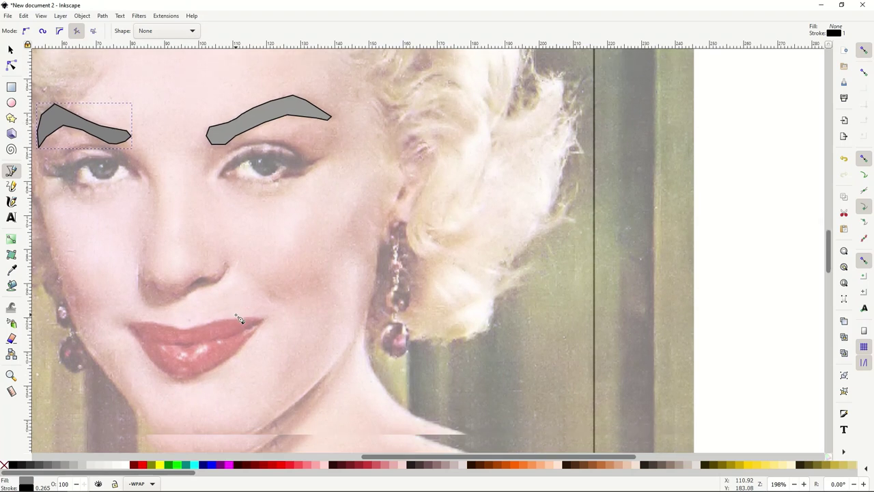
# Step: Trace and close a six-corner polygon over the right eye's upper lid
pyautogui.click(216, 177)
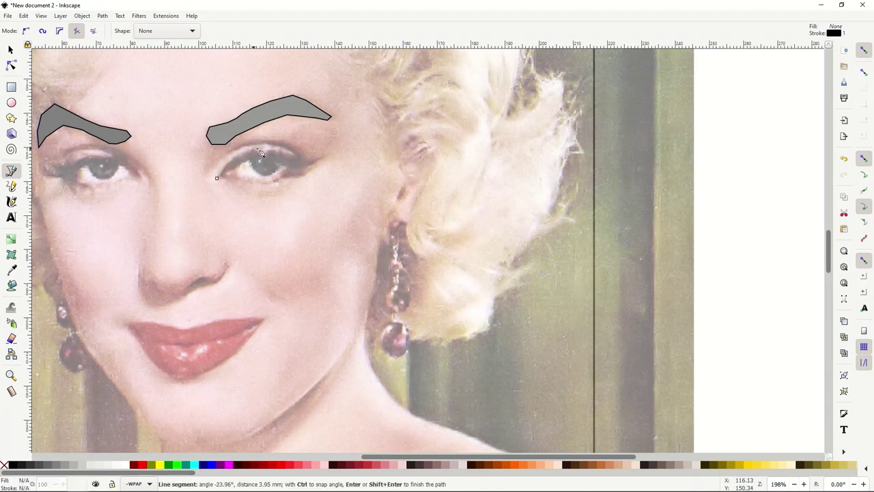
pyautogui.click(256, 156)
pyautogui.click(276, 155)
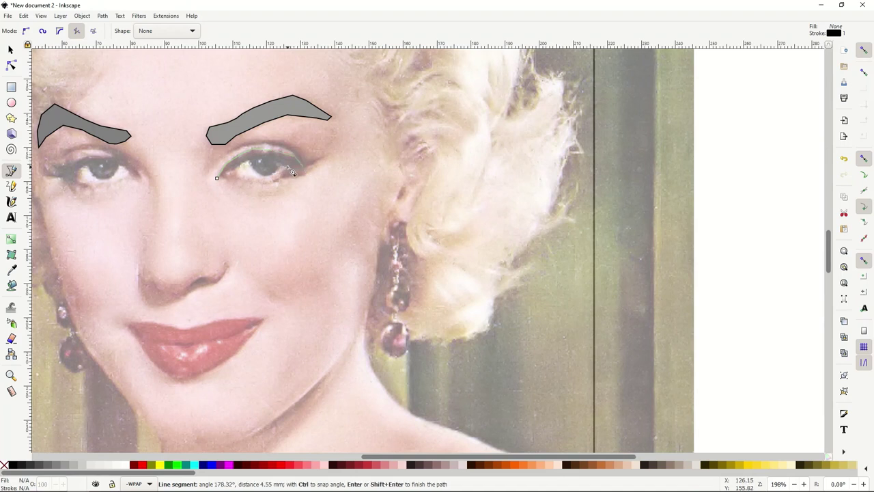
pyautogui.click(288, 168)
pyautogui.click(277, 161)
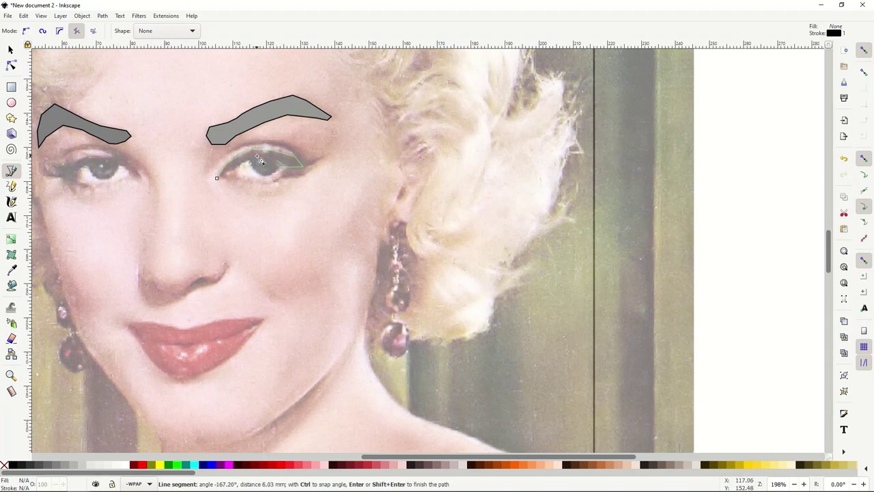
pyautogui.click(257, 162)
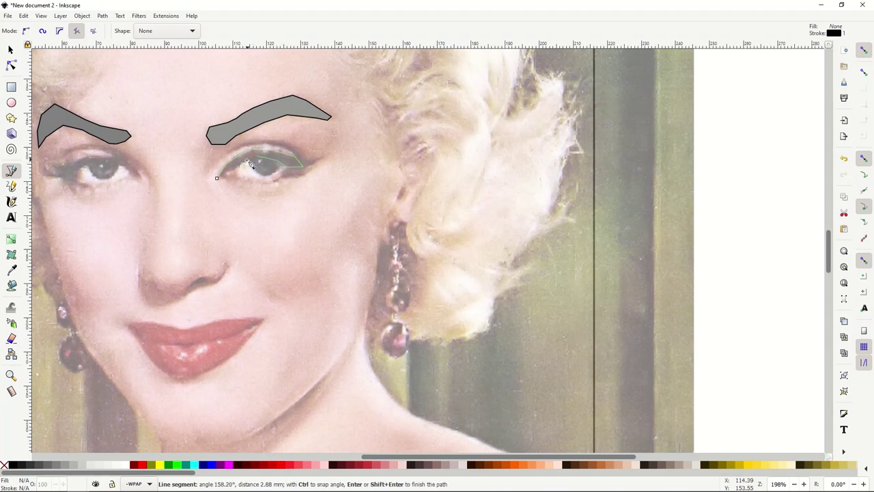
pyautogui.click(217, 178)
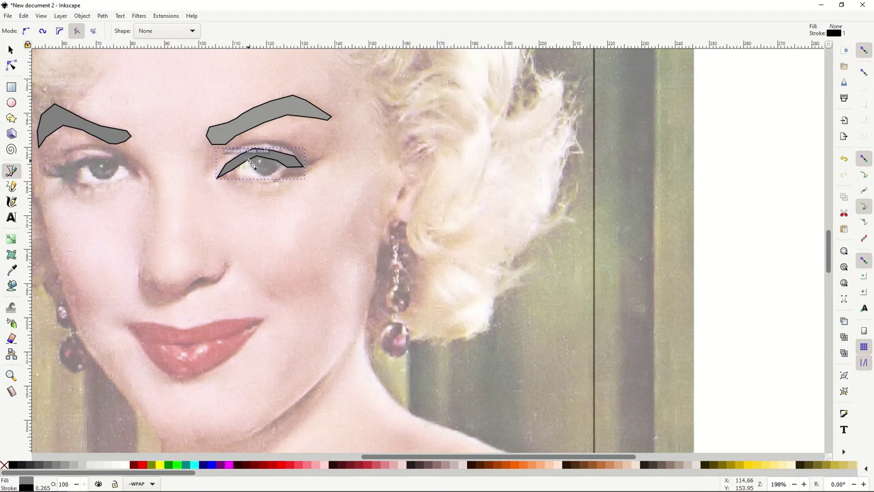
# Step: Begin a new facet inside the eye, running to its outer corner and up onto the eyelid
pyautogui.click(248, 162)
pyautogui.click(260, 175)
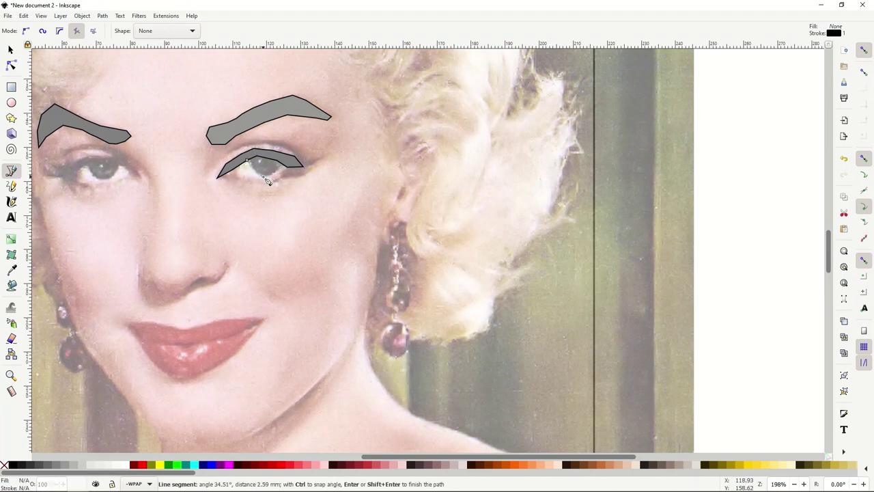
pyautogui.click(269, 179)
pyautogui.click(276, 179)
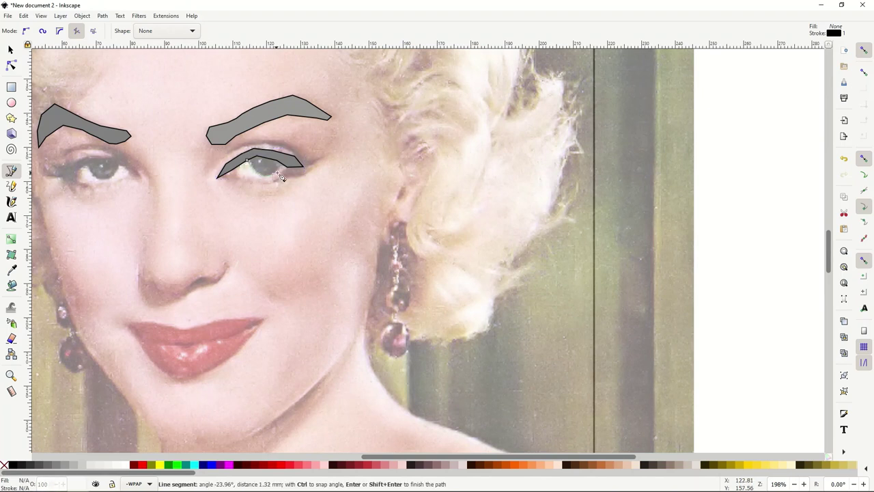
pyautogui.click(283, 177)
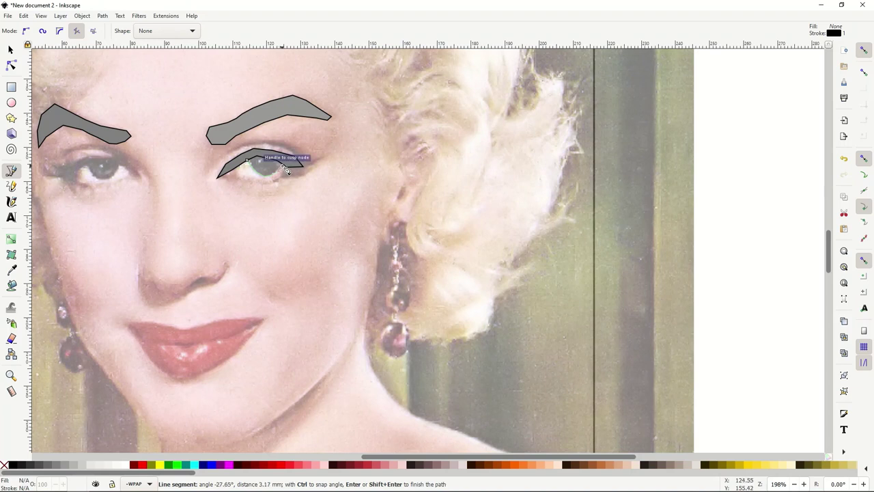
pyautogui.click(290, 172)
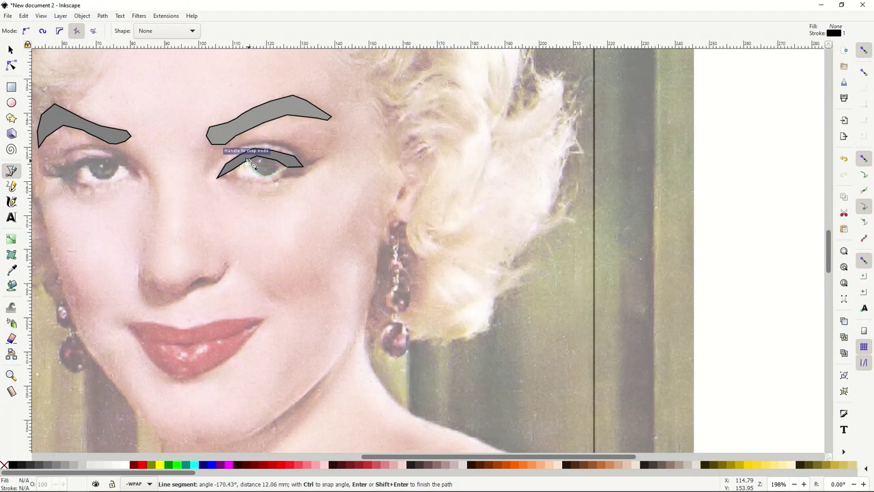
pyautogui.click(279, 153)
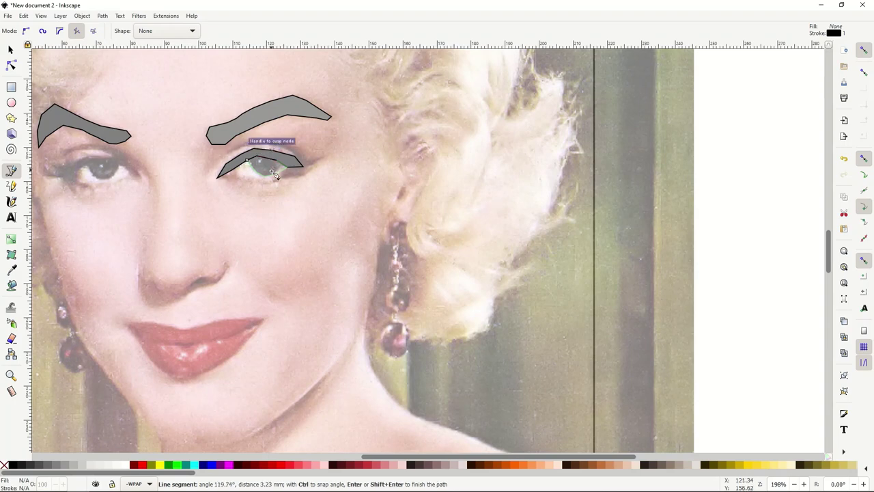
# Step: Finish and close the iris polygon, fill it 50% gray, and lower it beneath the eyelid facet
pyautogui.scroll(5, 268, 169)
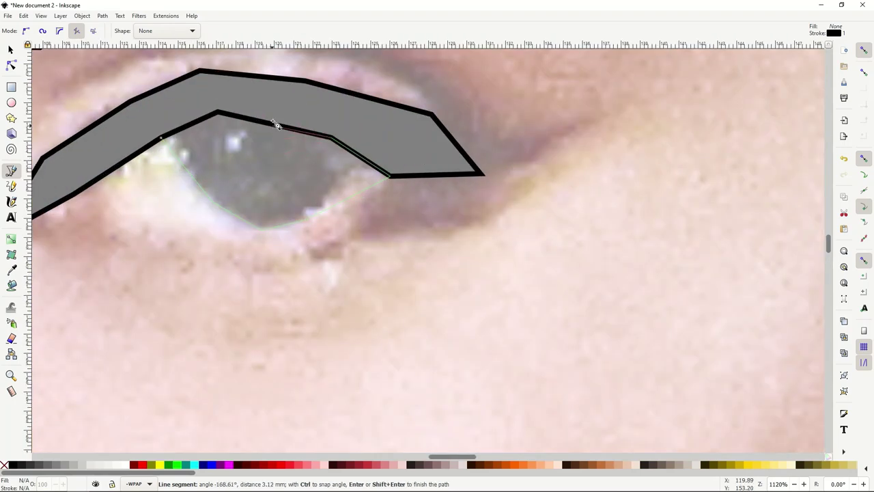
pyautogui.click(273, 106)
pyautogui.click(225, 96)
pyautogui.click(159, 106)
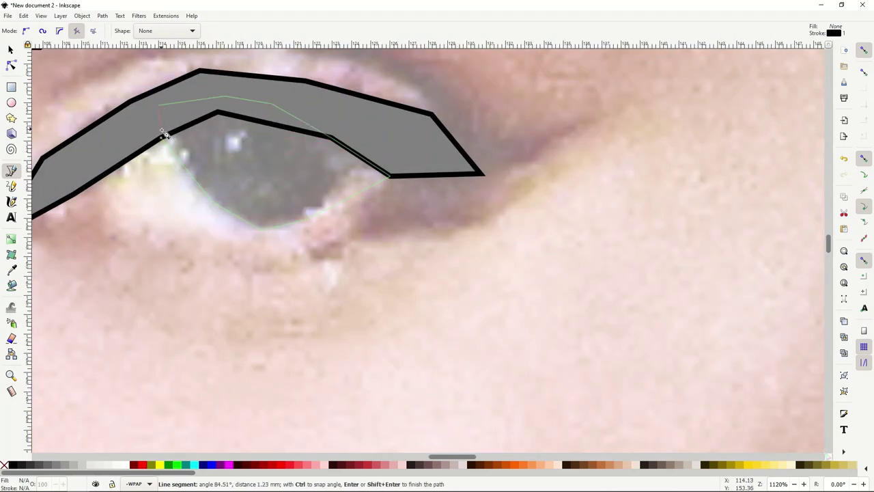
pyautogui.click(161, 139)
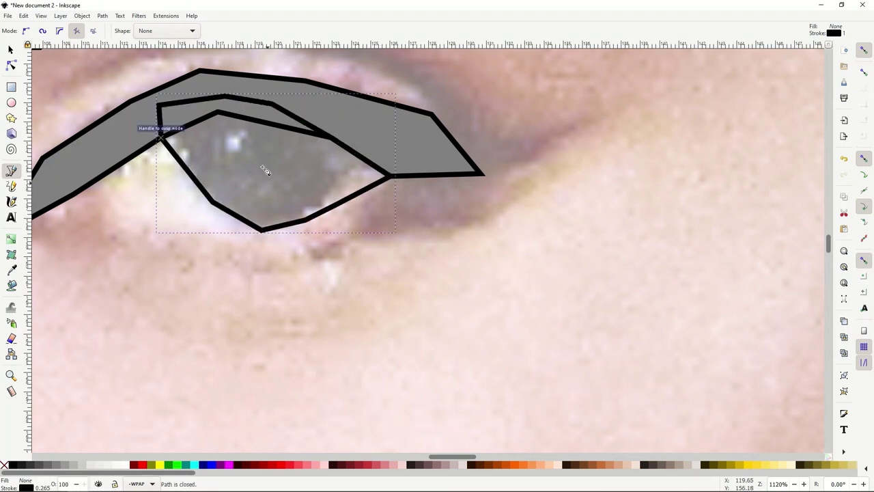
pyautogui.click(61, 466)
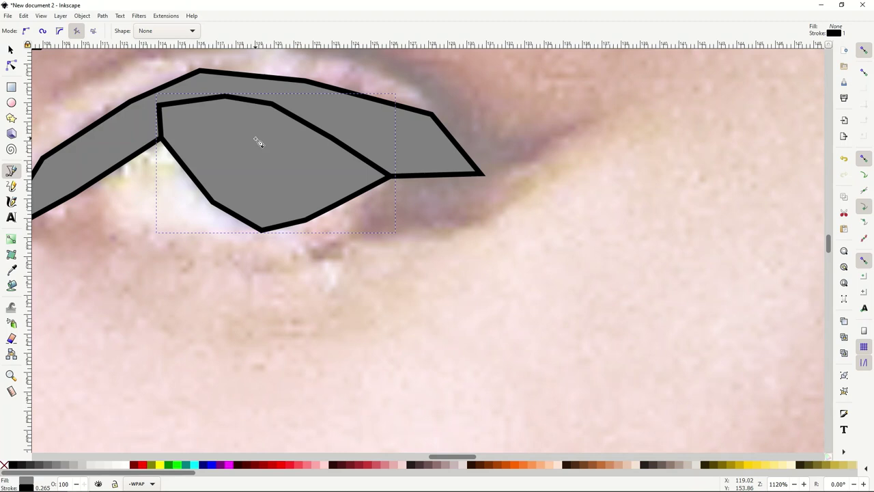
pyautogui.hotkey('ctrl', 'l')
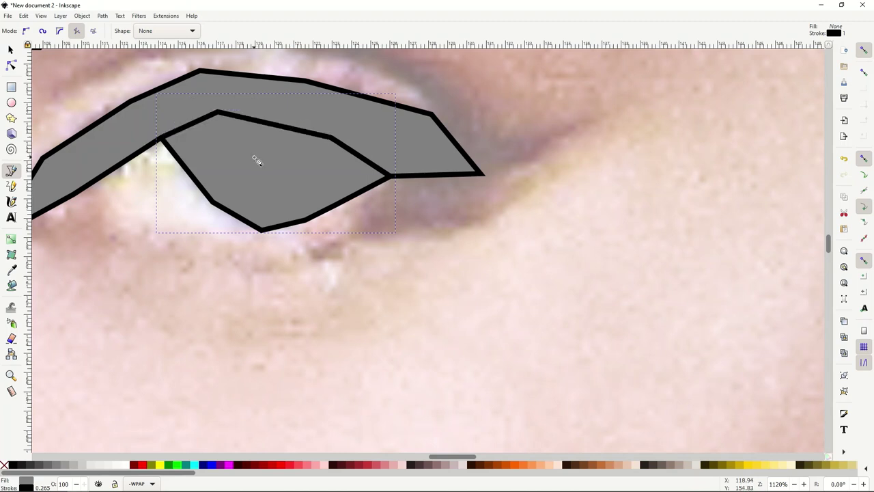
pyautogui.scroll(-6, 257, 160)
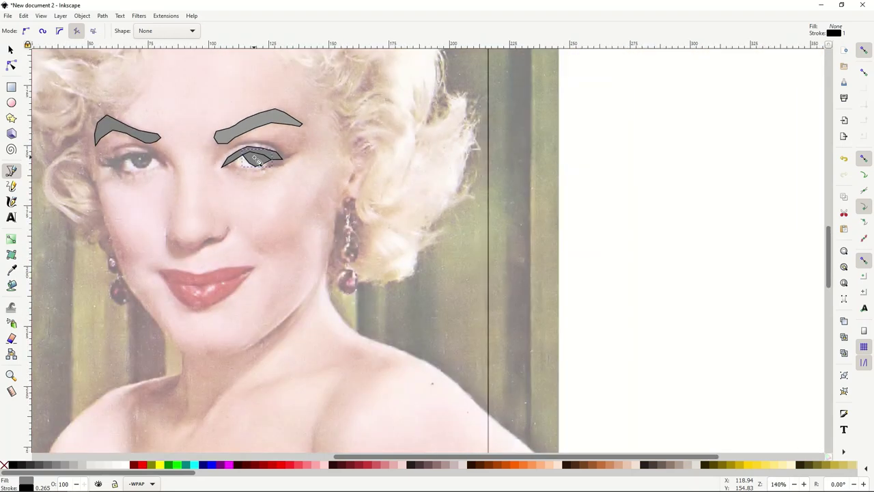
# Step: Start the full eye outline at the inner corner and trace it along the lower eyelid
pyautogui.click(252, 164)
pyautogui.scroll(6, 246, 195)
pyautogui.scroll(8, 246, 193)
pyautogui.scroll(-2, 225, 189)
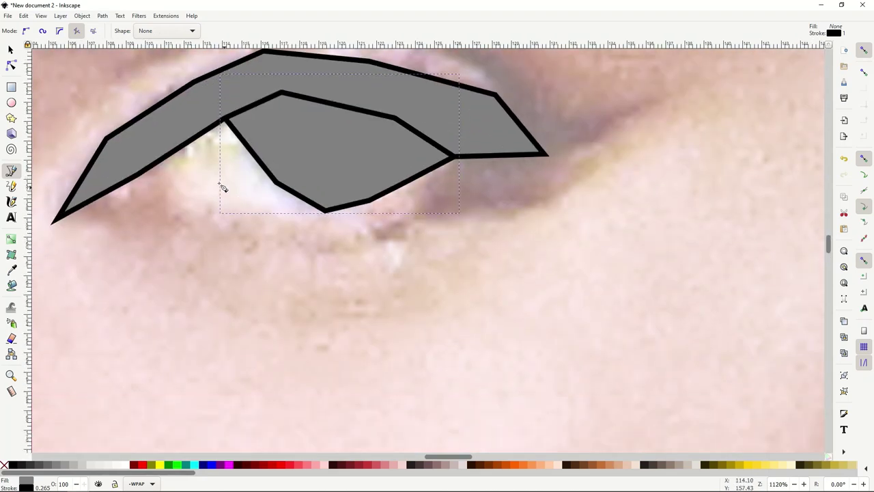
pyautogui.click(158, 141)
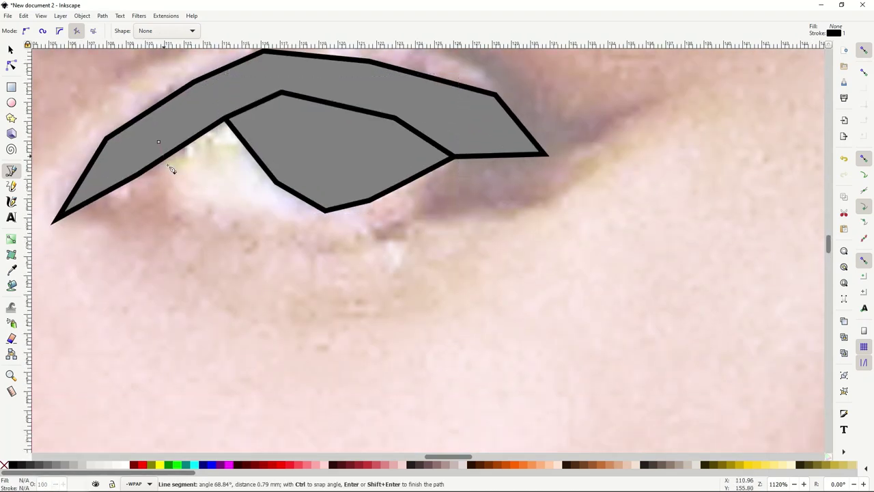
pyautogui.click(222, 219)
pyautogui.click(298, 234)
pyautogui.click(372, 233)
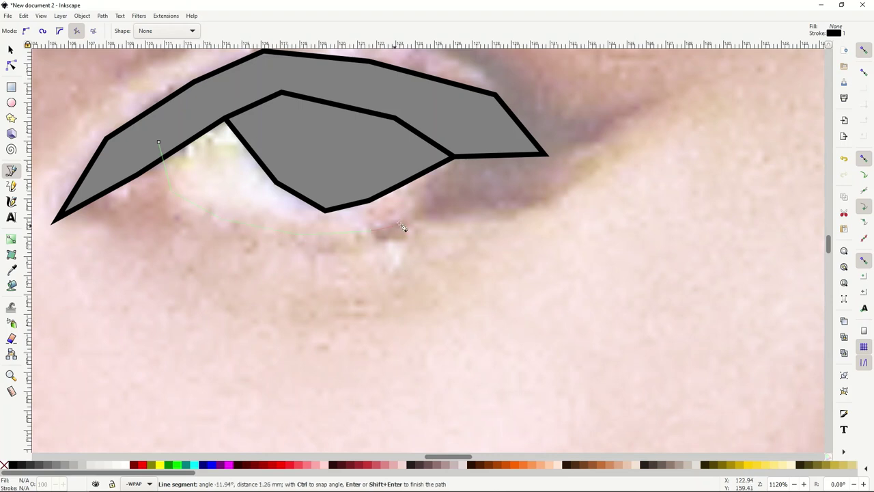
pyautogui.click(406, 226)
pyautogui.click(426, 207)
# Step: Carry the outline around the outer corner and top, close it, and fill it 40% Gray
pyautogui.click(453, 167)
pyautogui.click(456, 124)
pyautogui.click(418, 90)
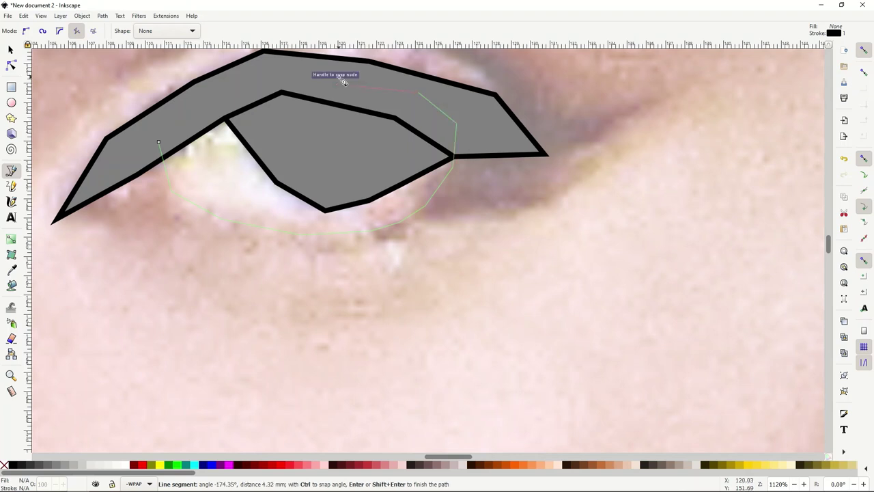
pyautogui.click(335, 84)
pyautogui.click(240, 77)
pyautogui.click(168, 123)
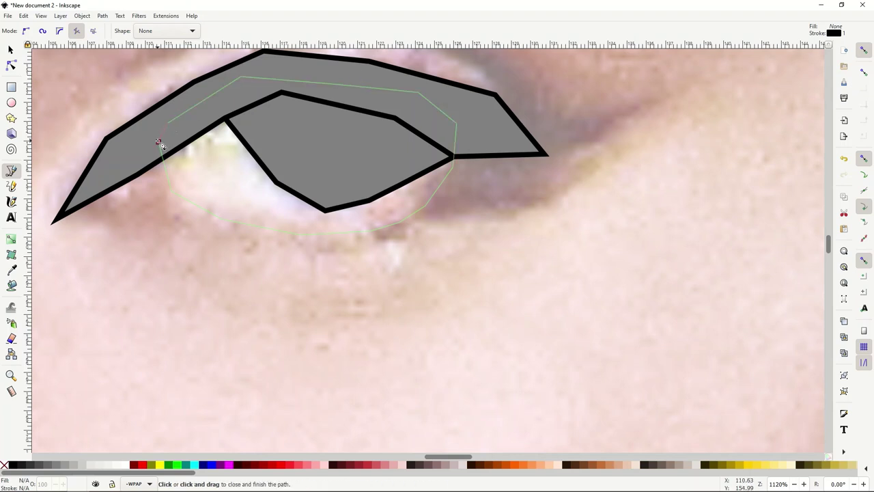
pyautogui.click(158, 142)
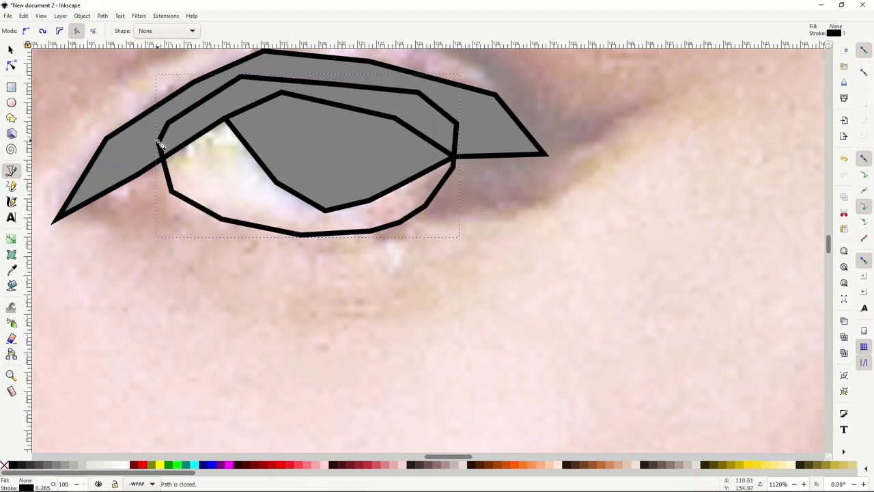
pyautogui.click(57, 467)
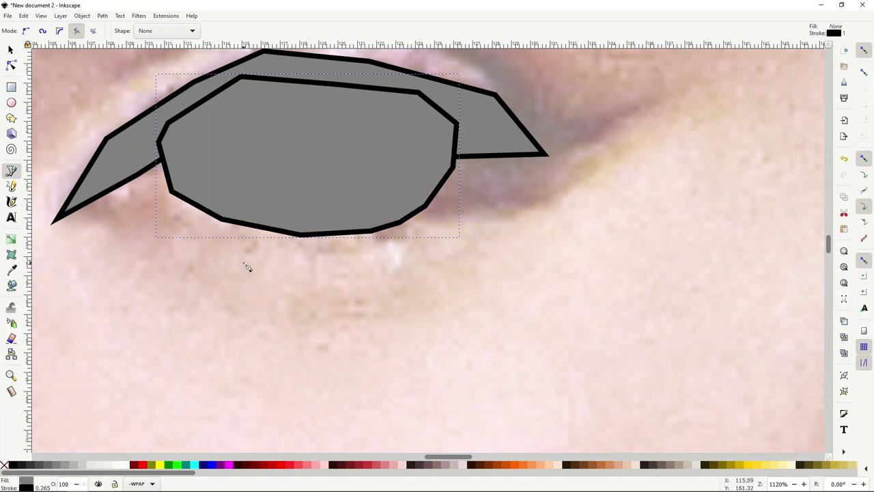
pyautogui.hotkey('ctrl', 'z')
pyautogui.hotkey('ctrl', 'z')
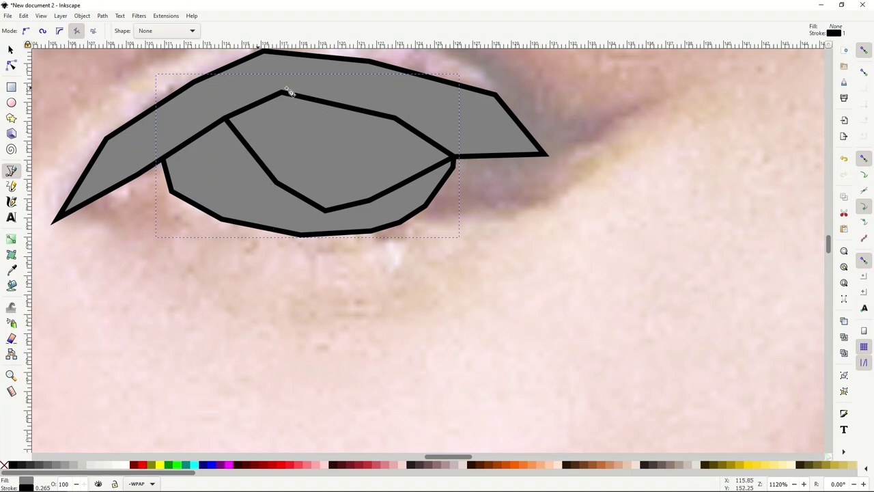
# Step: Trace a closed crescent around the eye socket between the brow and the upper eyelid
pyautogui.scroll(-3, 220, 250)
pyautogui.click(154, 137)
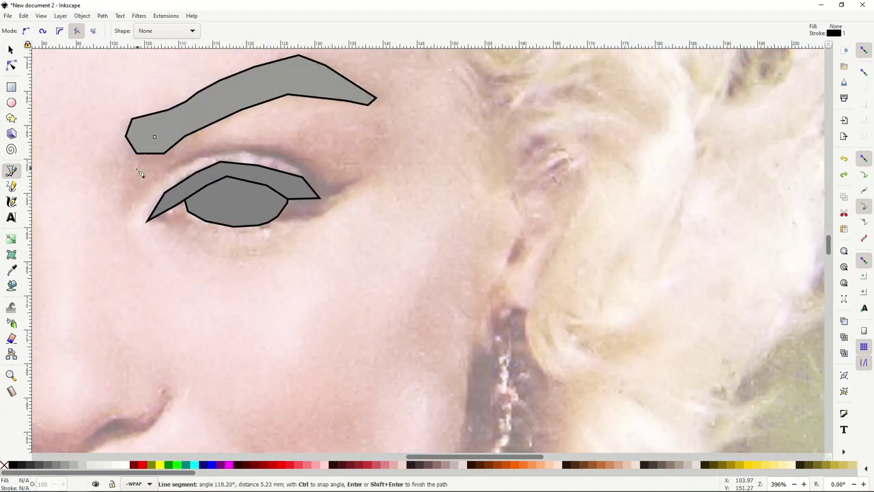
pyautogui.click(125, 240)
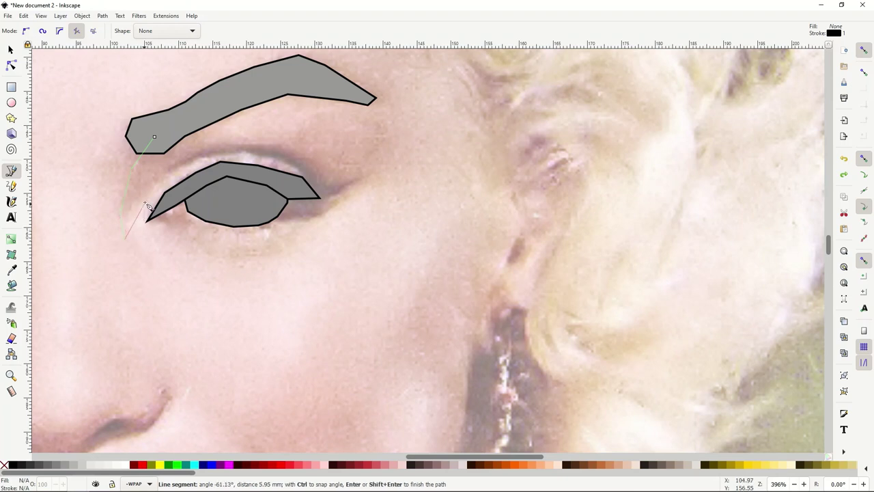
pyautogui.click(153, 183)
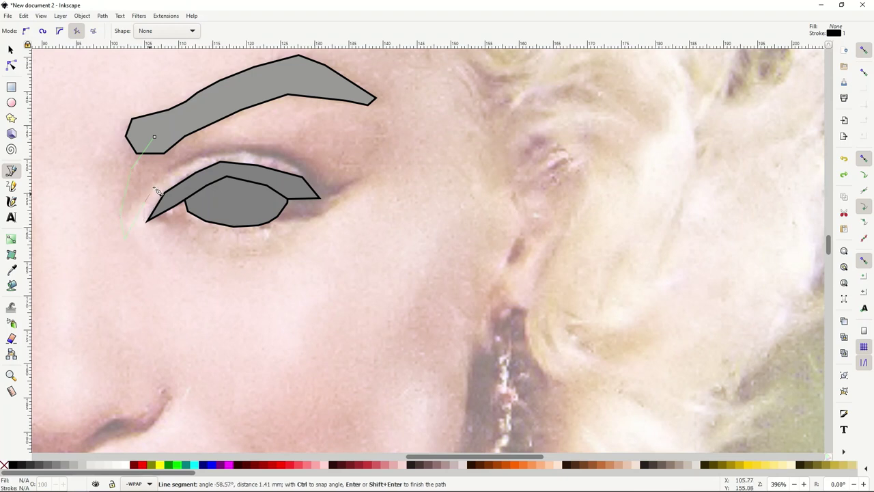
pyautogui.click(204, 158)
pyautogui.click(251, 151)
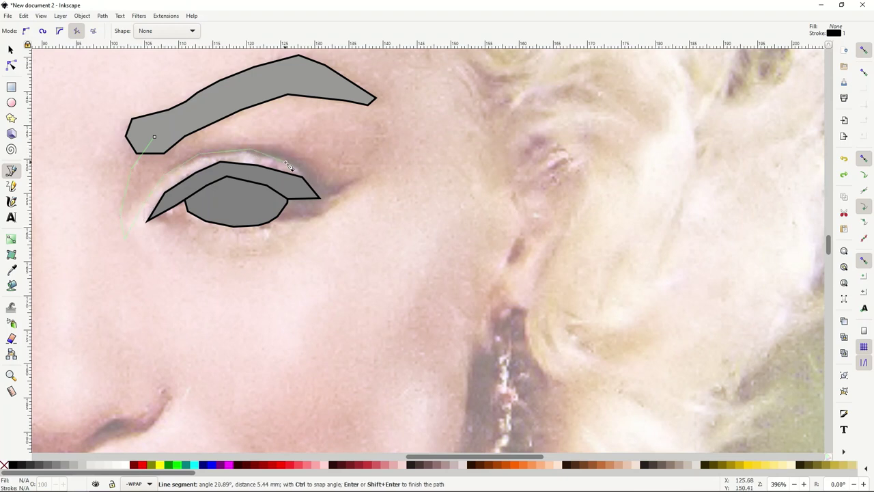
pyautogui.click(286, 164)
pyautogui.click(321, 196)
pyautogui.click(363, 179)
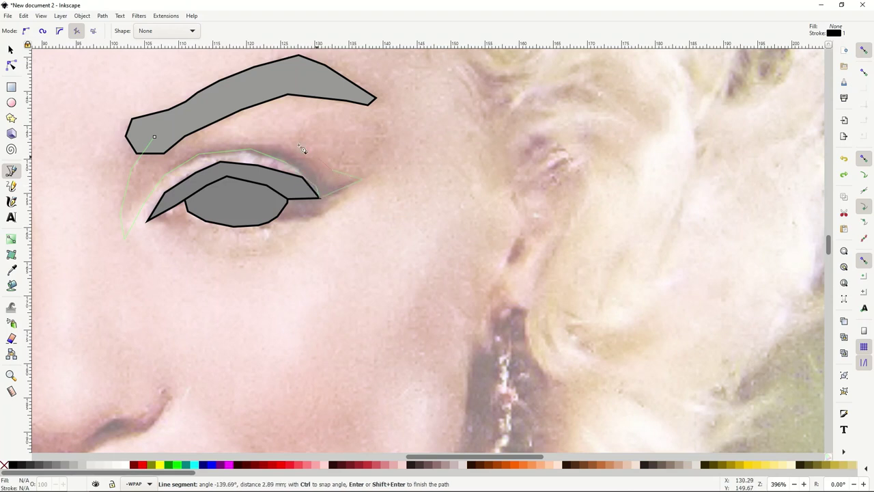
pyautogui.click(256, 129)
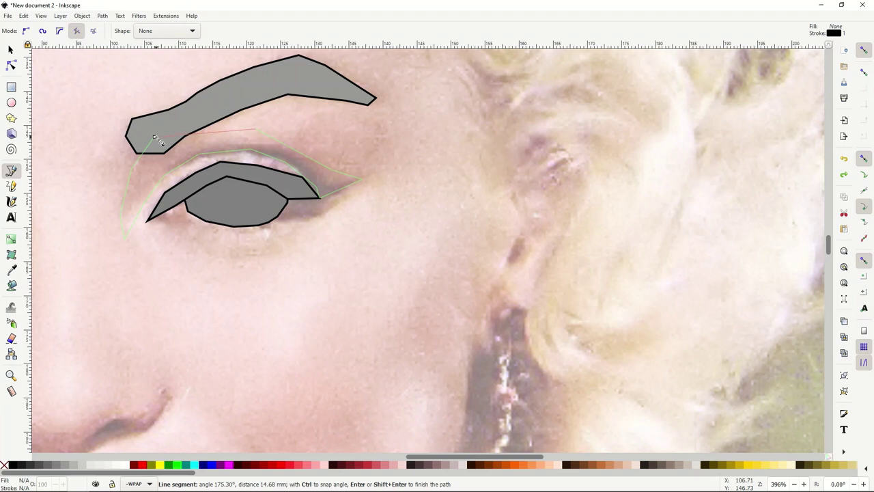
pyautogui.click(157, 138)
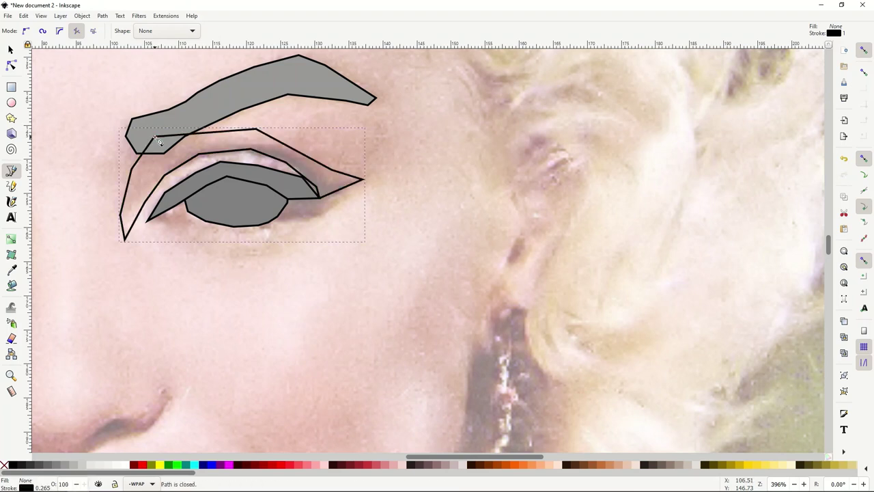
# Step: Fill the eye-socket crescent with gray
pyautogui.click(65, 465)
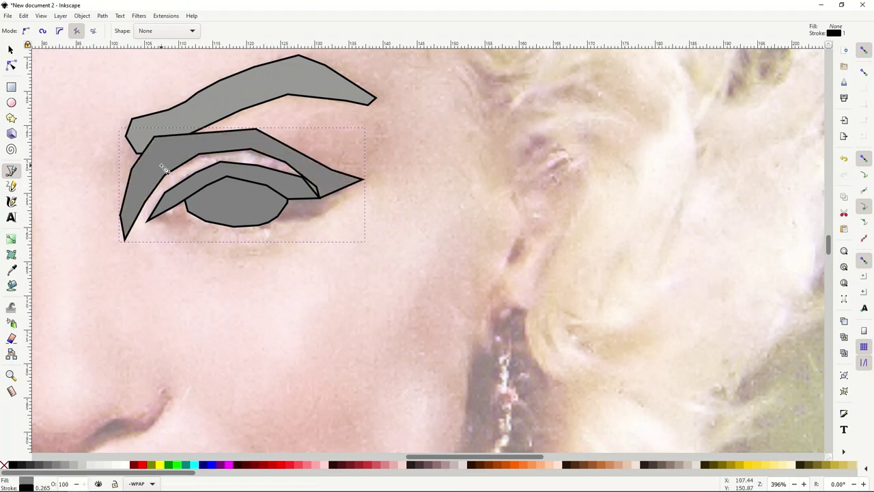
pyautogui.scroll(3, 156, 166)
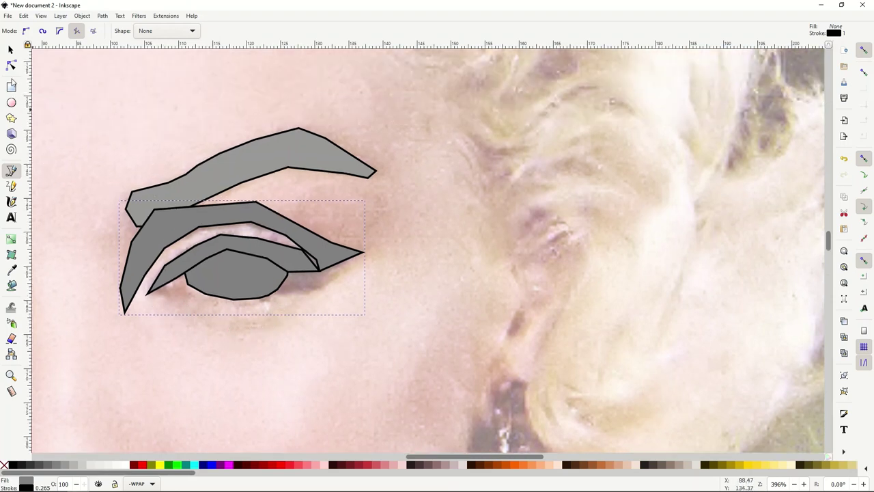
pyautogui.click(11, 49)
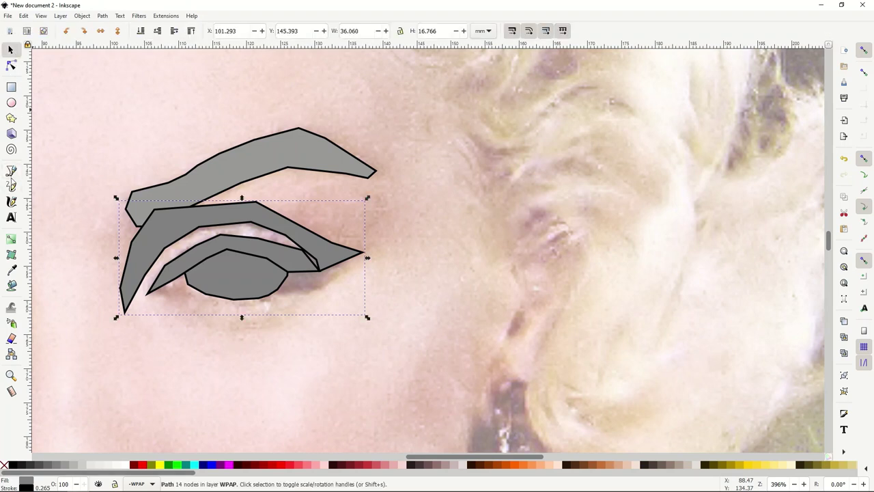
pyautogui.click(11, 171)
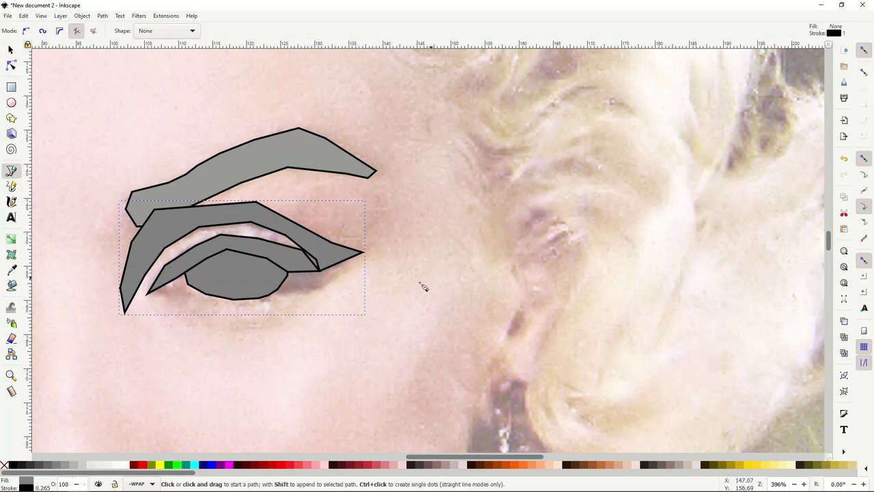
pyautogui.scroll(-1, 369, 291)
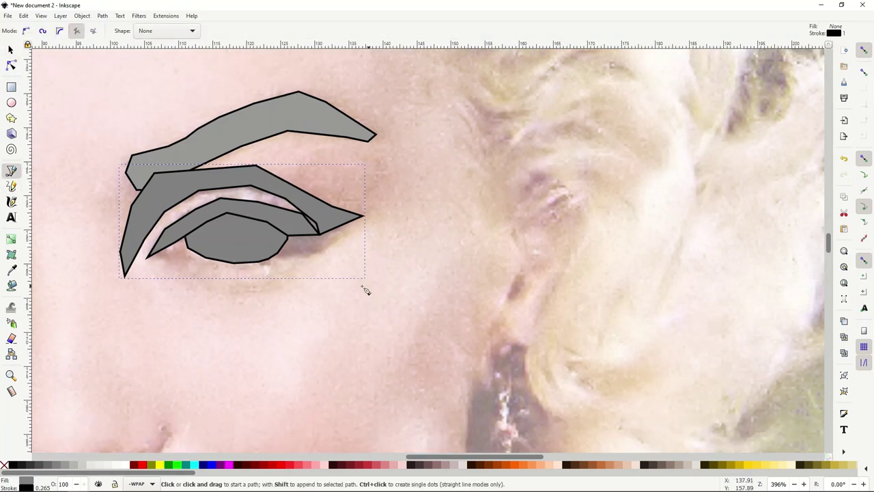
# Step: Trace a closed polygon around the eye and lower lid and fill it gray
pyautogui.click(149, 257)
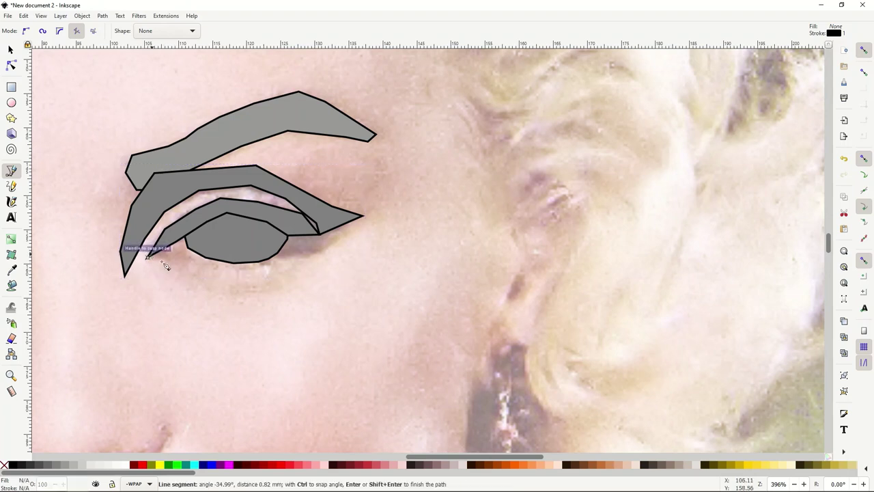
pyautogui.click(235, 296)
pyautogui.click(280, 293)
pyautogui.click(332, 254)
pyautogui.click(326, 214)
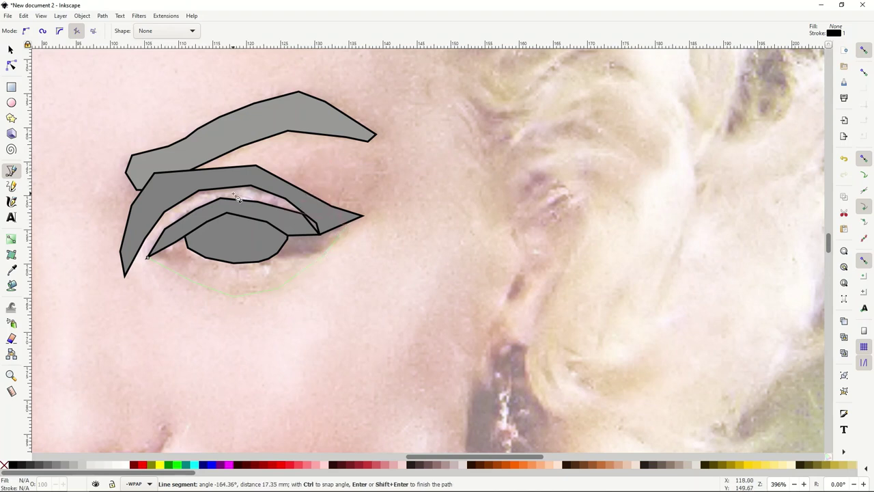
pyautogui.click(257, 166)
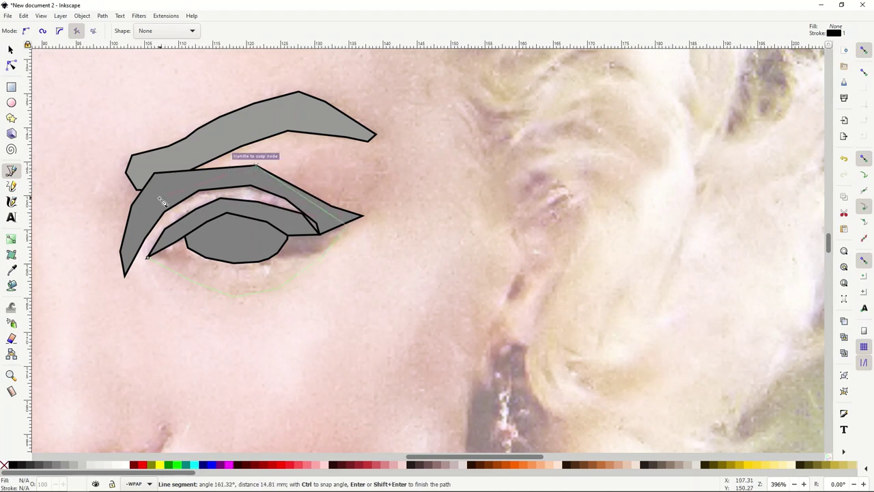
pyautogui.click(148, 258)
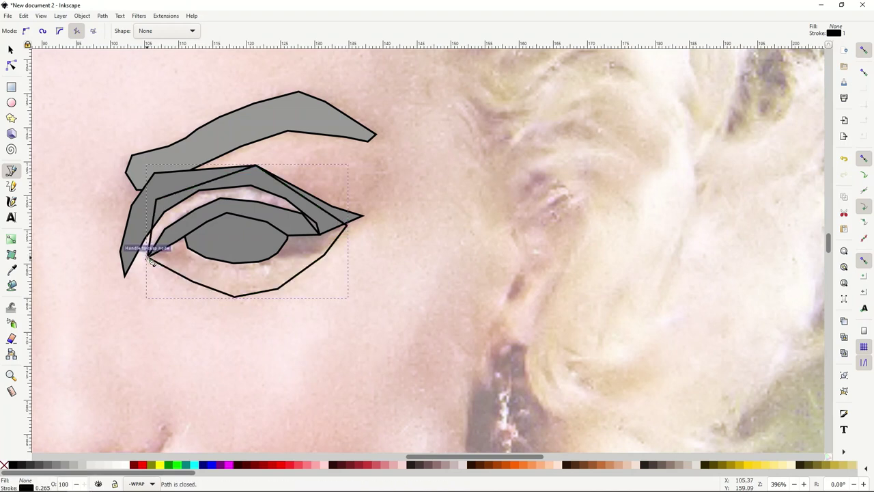
pyautogui.click(57, 465)
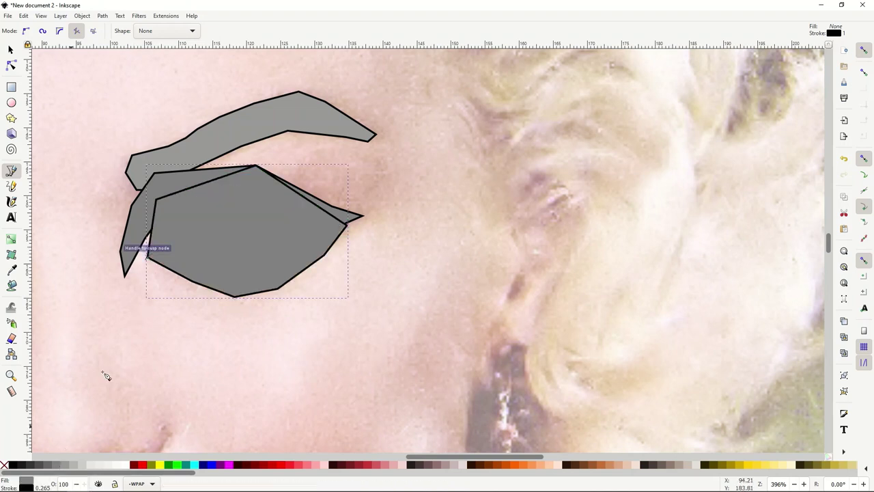
# Step: Cancel the stray unfinished line and lower the eye facet one level
pyautogui.click(197, 266)
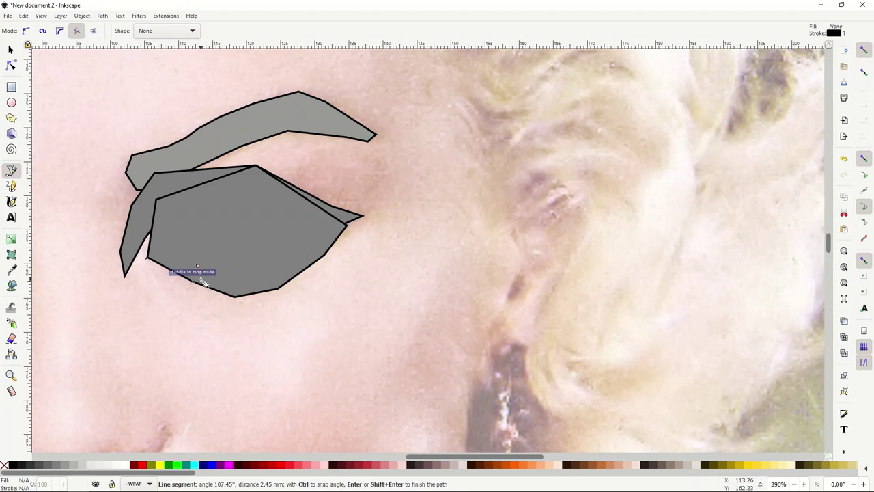
pyautogui.press('Escape')
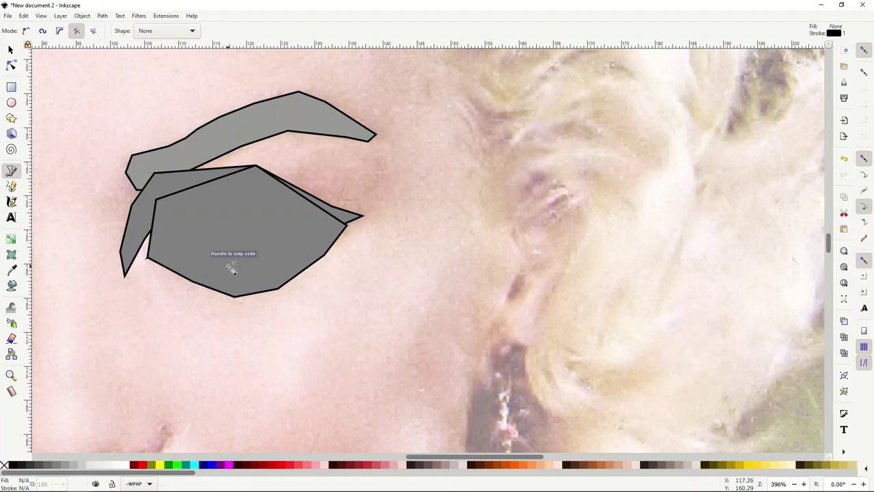
pyautogui.press('pagedown')
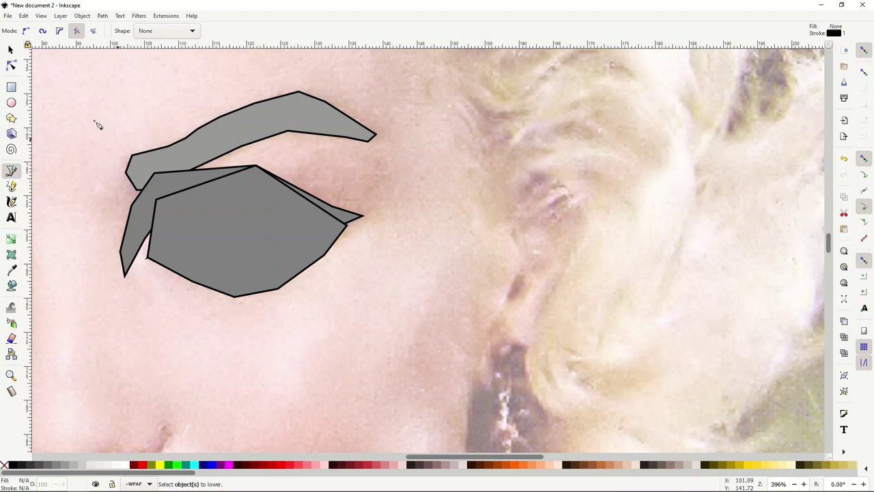
# Step: Send the large gray eye facet down so the inner eye shapes show on top
pyautogui.click(10, 51)
pyautogui.click(185, 238)
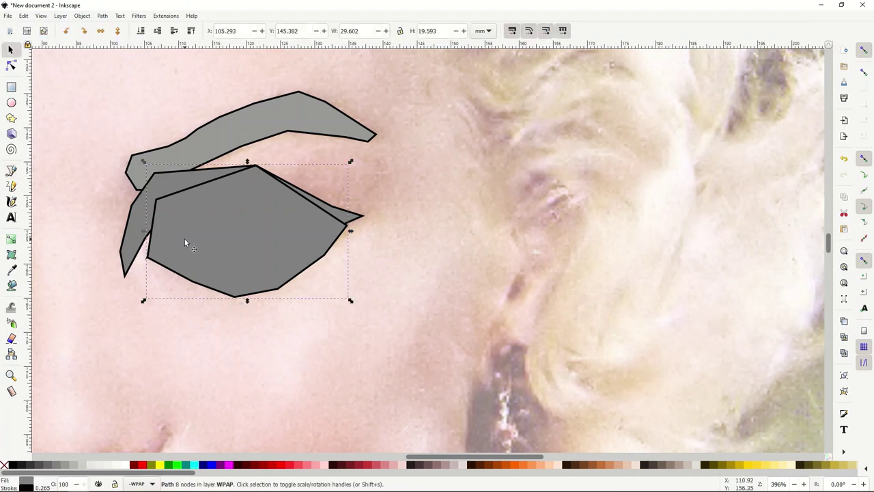
pyautogui.press('pagedown')
pyautogui.press('pagedown')
pyautogui.press('pagedown')
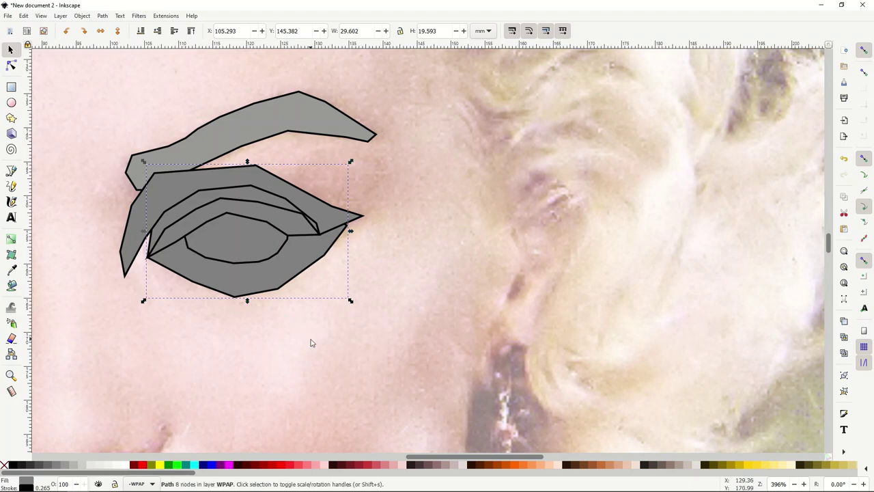
pyautogui.scroll(-2, 203, 233)
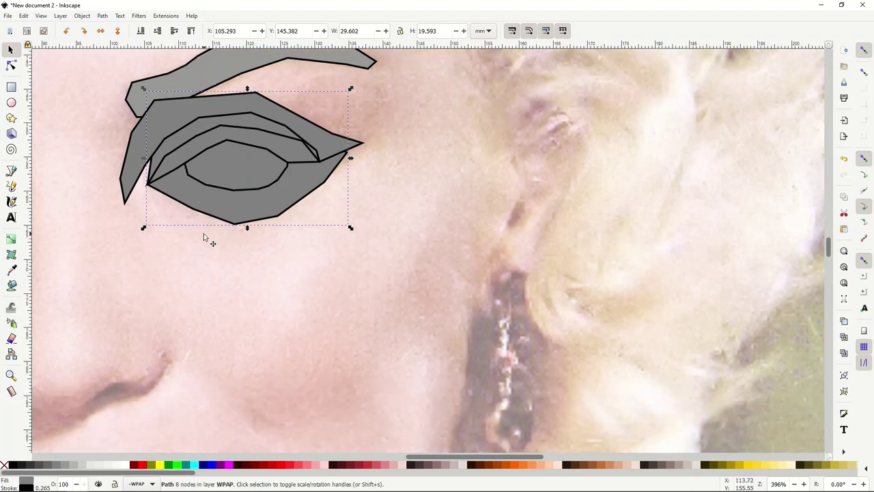
pyautogui.scroll(2, 203, 233)
pyautogui.scroll(-4, 203, 233)
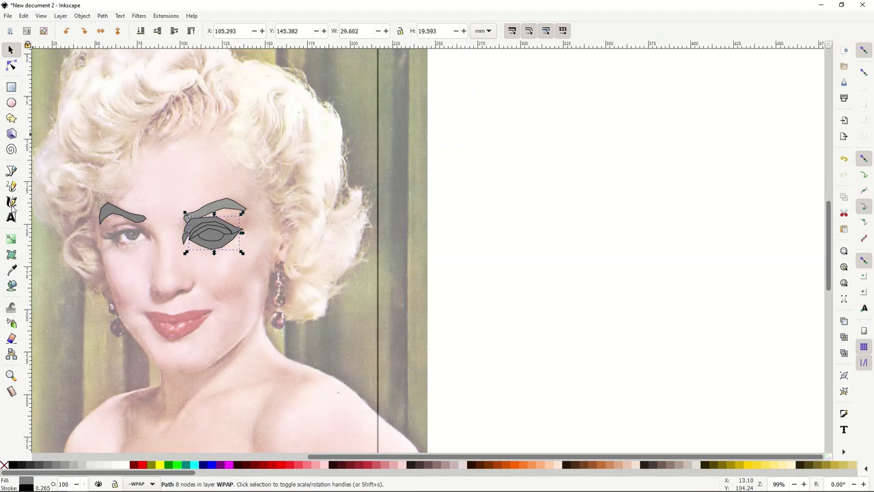
# Step: Trace a closed forehead polygon from between the eyes up and along the left eyebrow
pyautogui.click(13, 172)
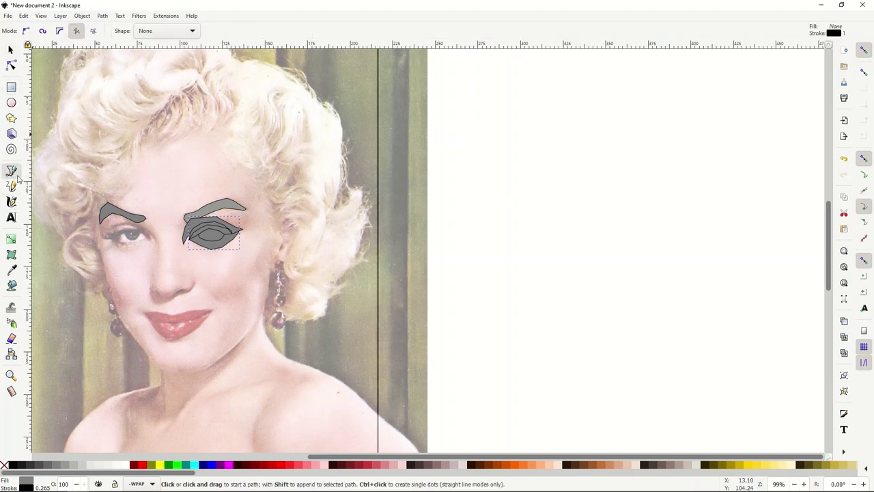
pyautogui.click(157, 226)
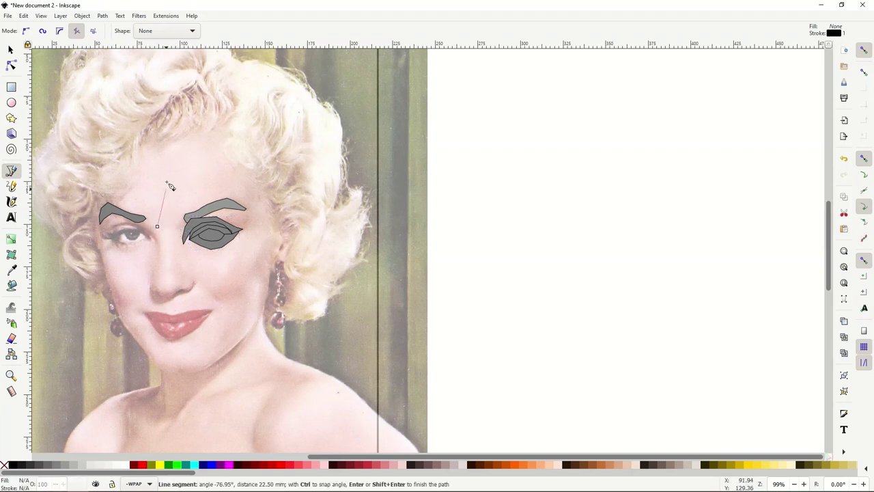
pyautogui.click(161, 155)
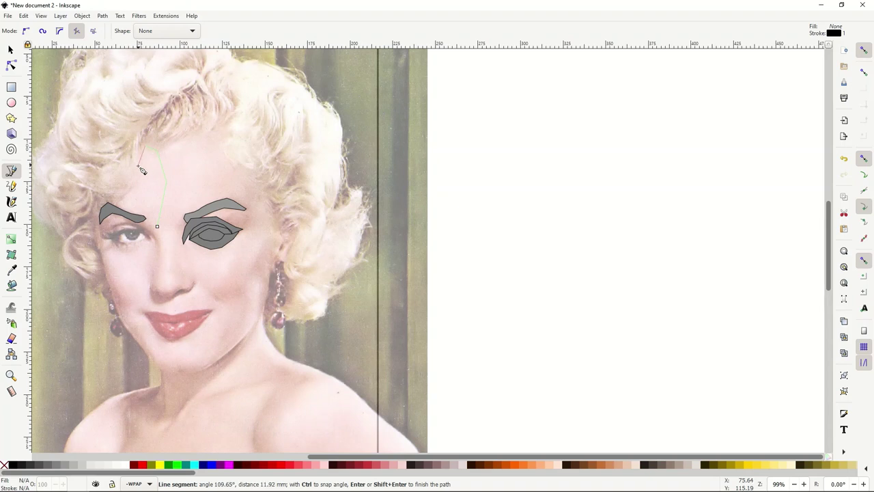
pyautogui.click(136, 192)
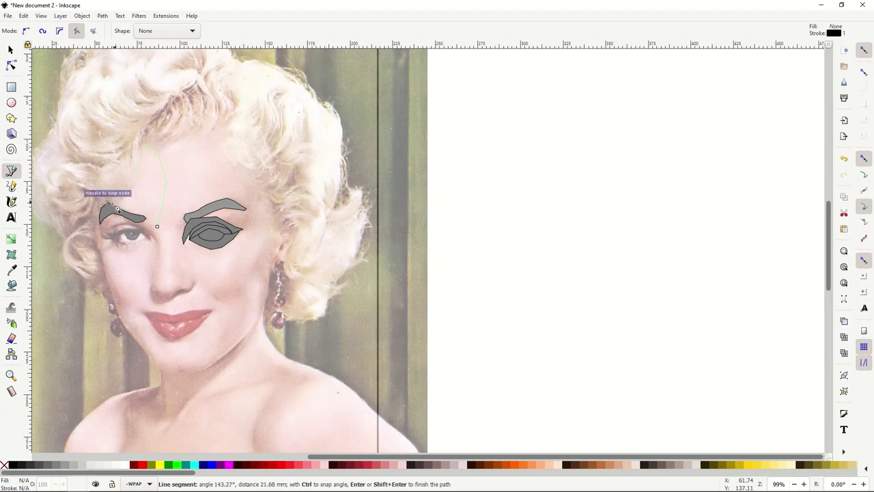
pyautogui.click(104, 198)
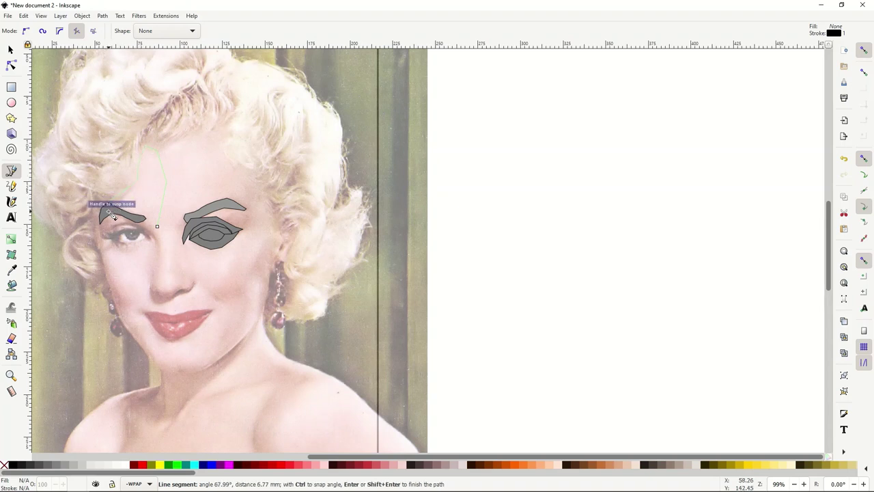
pyautogui.scroll(6, 116, 218)
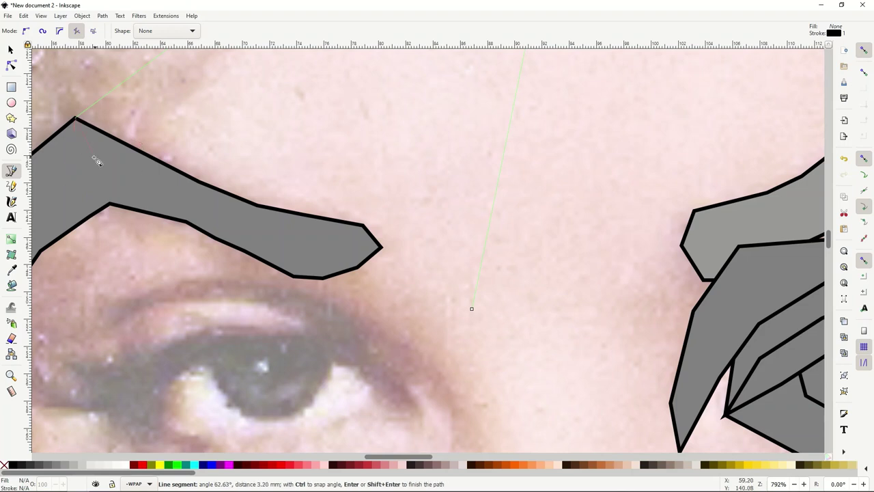
pyautogui.click(68, 171)
pyautogui.click(198, 205)
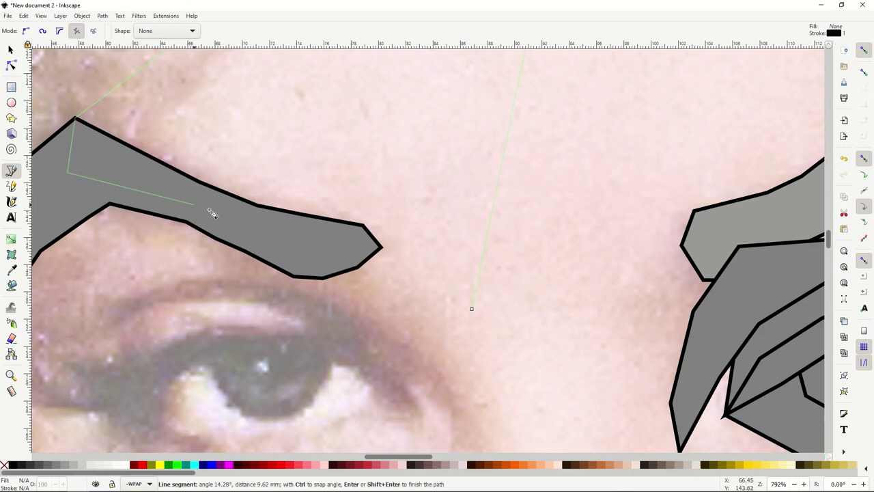
pyautogui.click(321, 247)
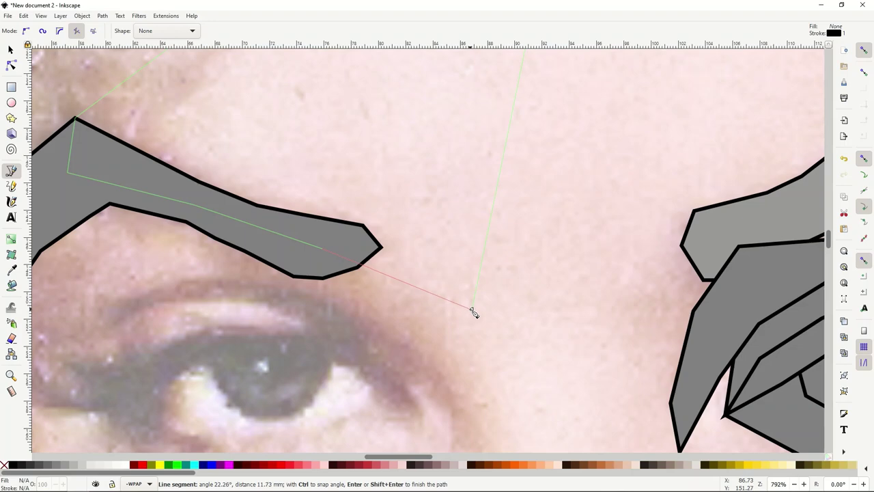
pyautogui.click(473, 308)
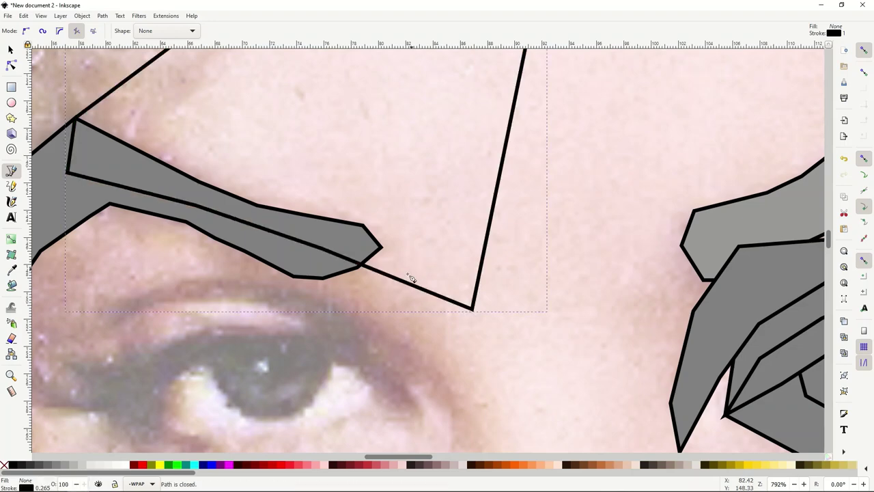
pyautogui.scroll(-3, 412, 278)
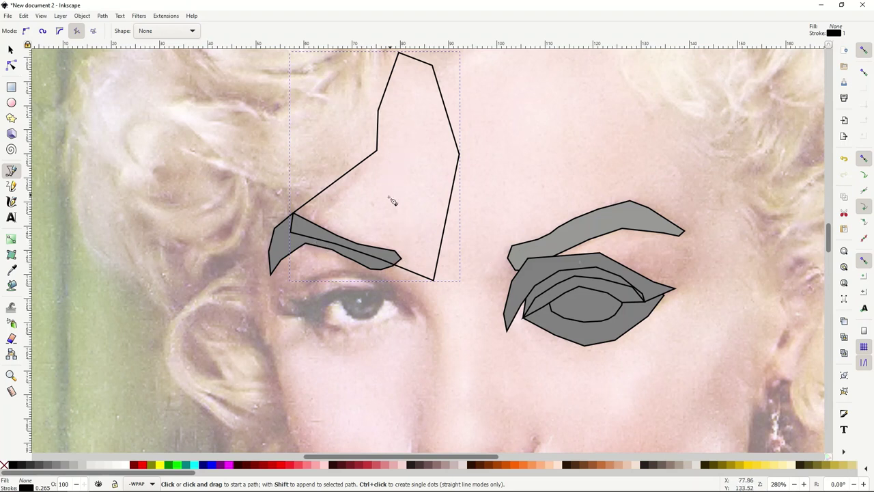
# Step: Fill the forehead facet 50% gray, try light pink #C8B7B7, then revert to 50% gray
pyautogui.click(60, 465)
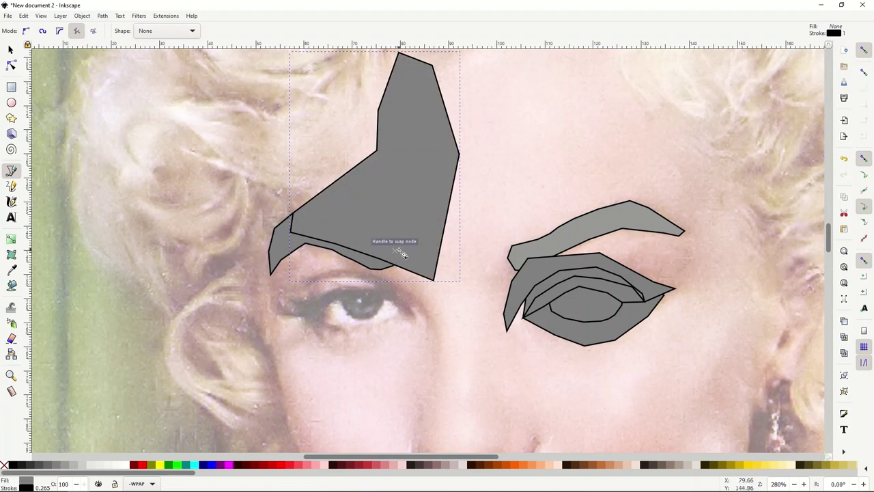
pyautogui.click(401, 254)
pyautogui.click(402, 254)
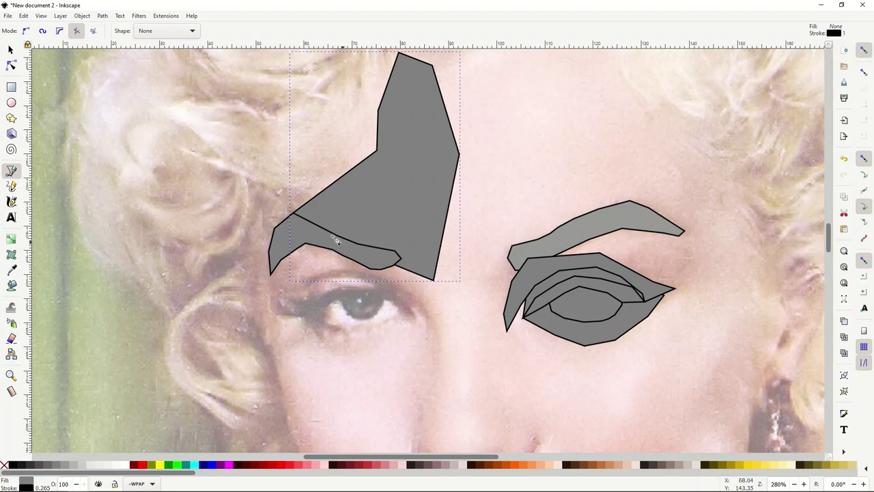
pyautogui.scroll(-2, 328, 164)
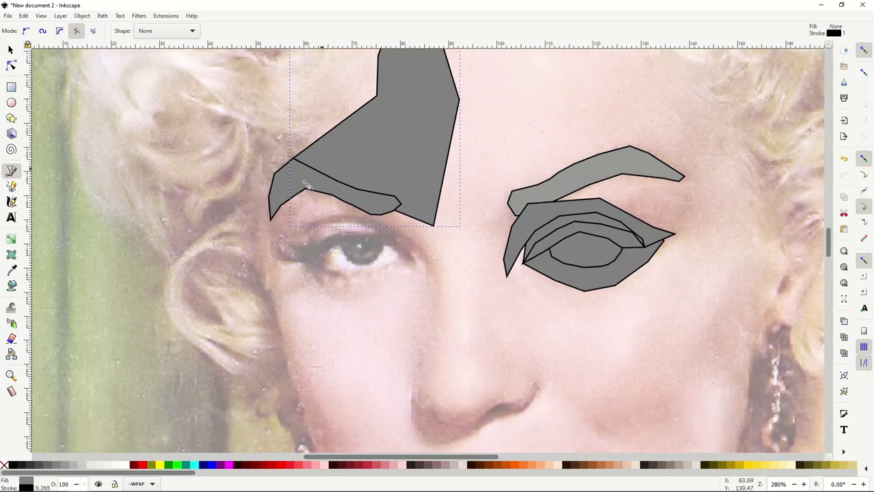
pyautogui.scroll(3, 362, 164)
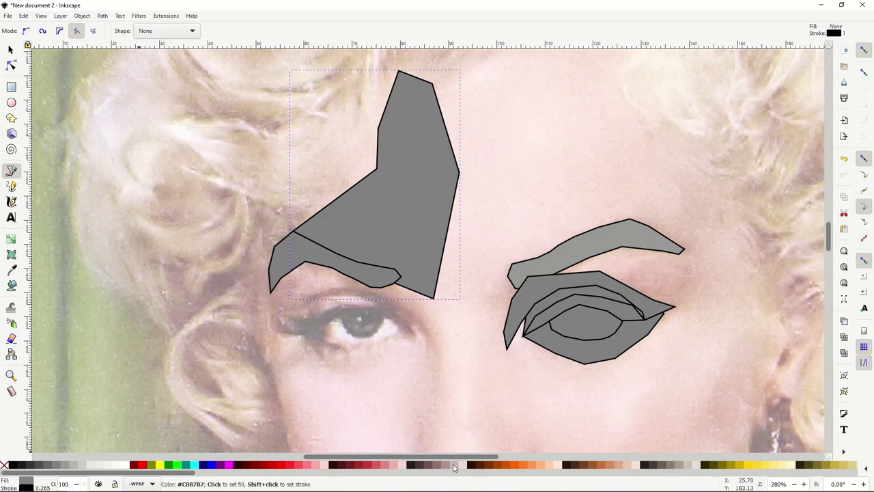
pyautogui.click(453, 468)
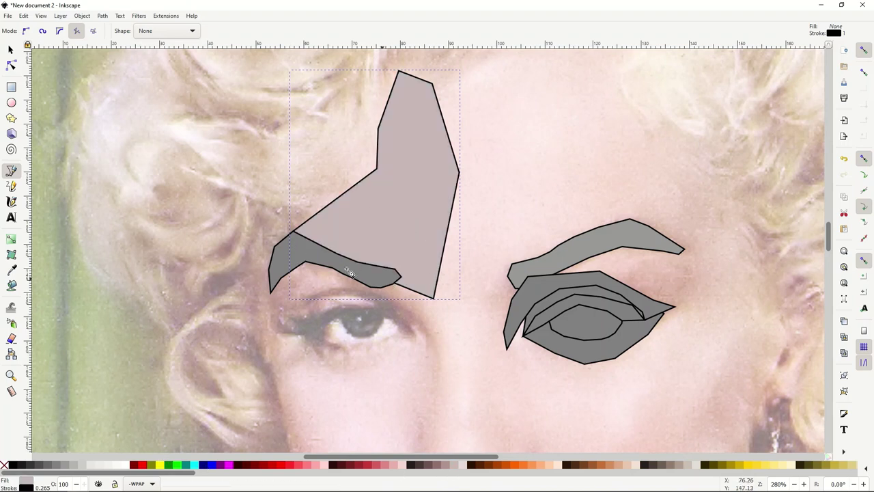
pyautogui.click(57, 466)
pyautogui.scroll(-3, 416, 251)
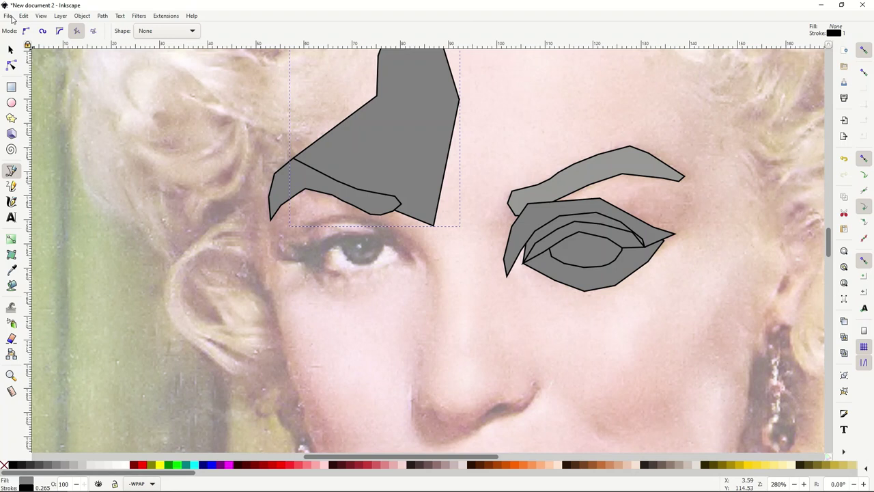
# Step: Save the drawing as MARILYN MONROE WPAP.svg (Inkscape SVG) in the WPAP Posters folder
pyautogui.click(8, 15)
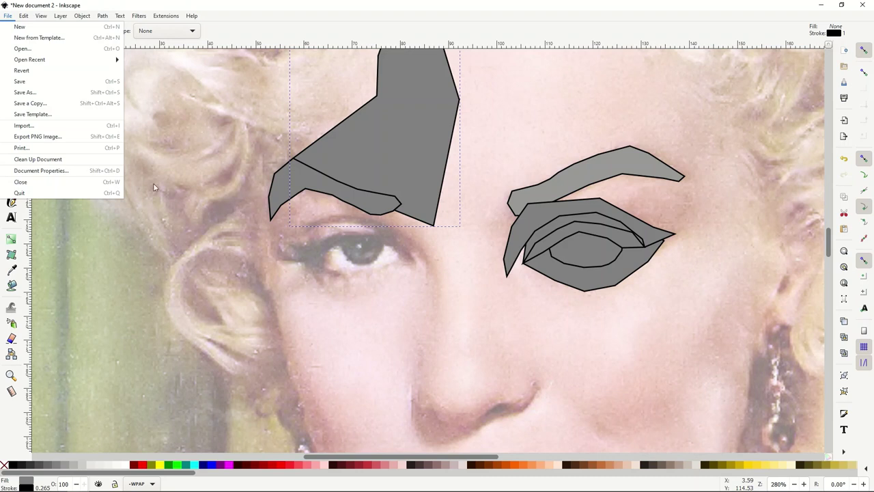
pyautogui.click(25, 93)
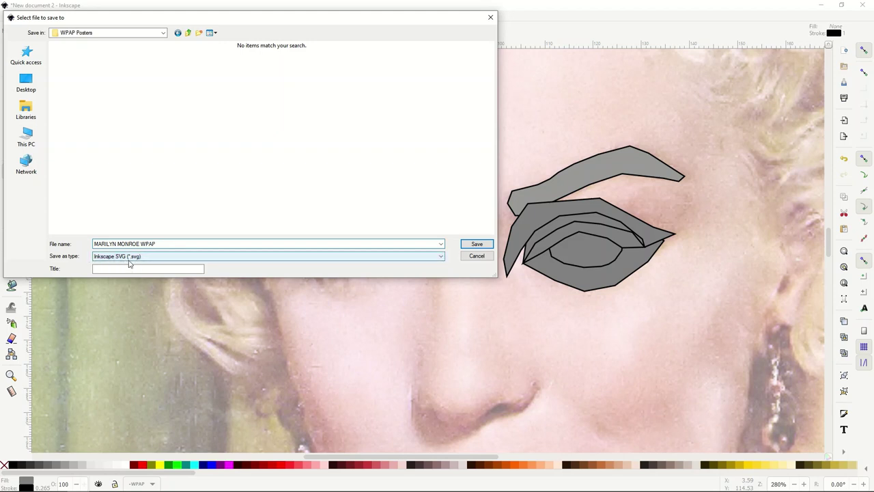
pyautogui.click(476, 244)
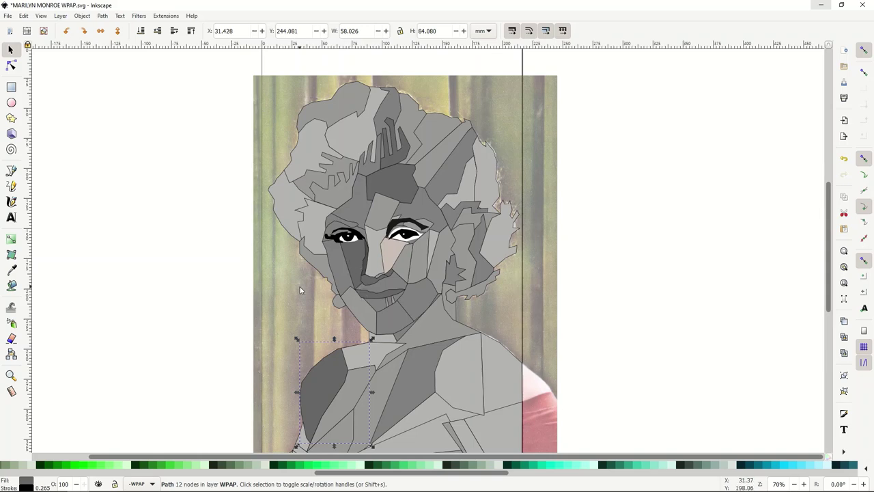
pyautogui.scroll(2, 367, 276)
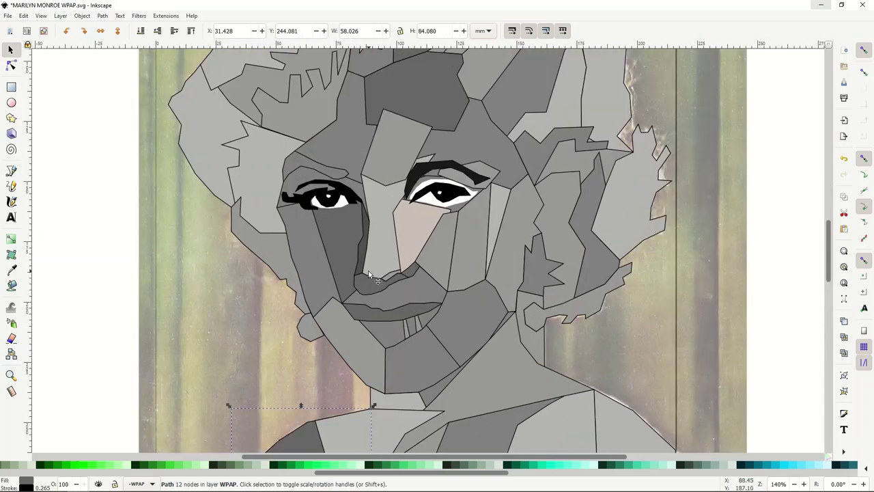
pyautogui.scroll(3, 369, 274)
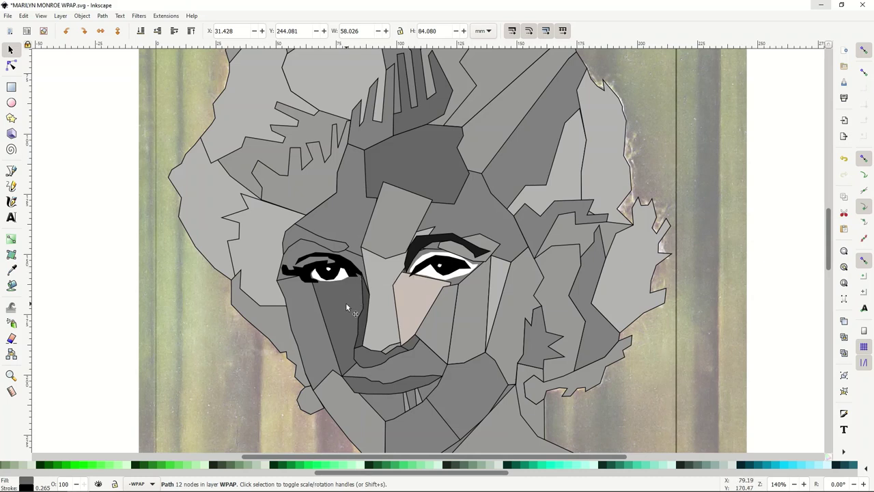
pyautogui.click(327, 272)
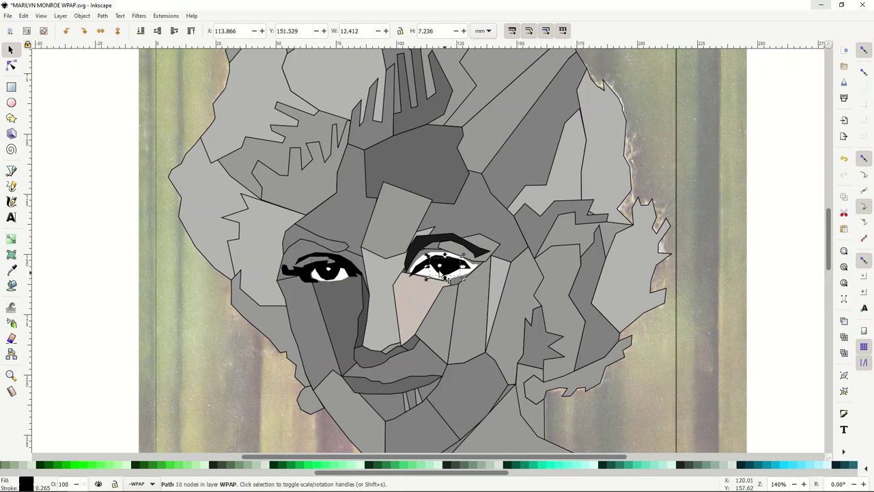
pyautogui.click(422, 271)
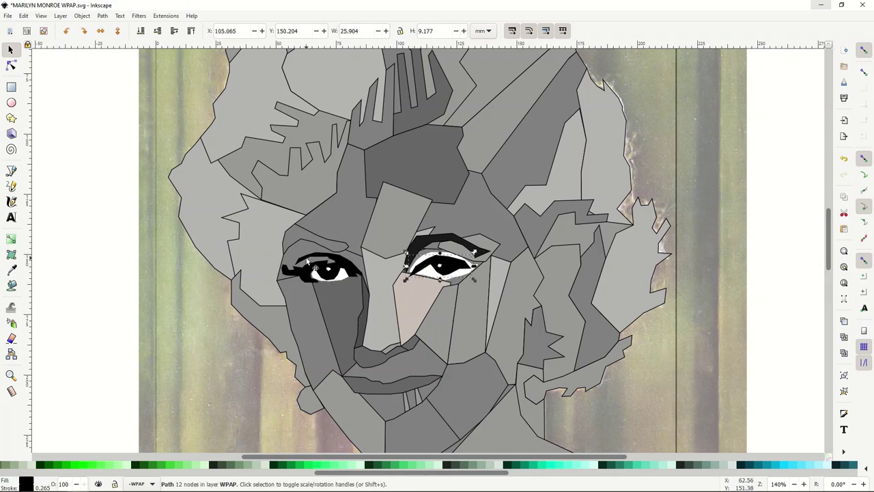
pyautogui.press('Tab')
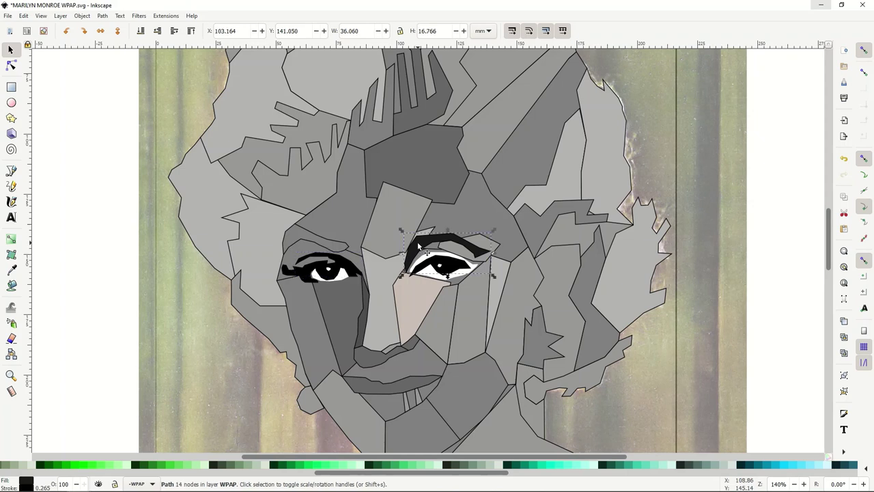
pyautogui.click(343, 279)
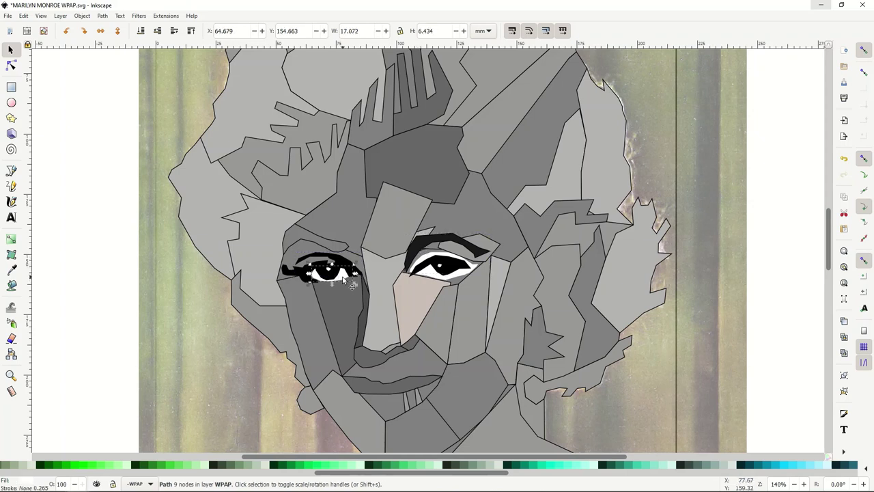
pyautogui.click(430, 276)
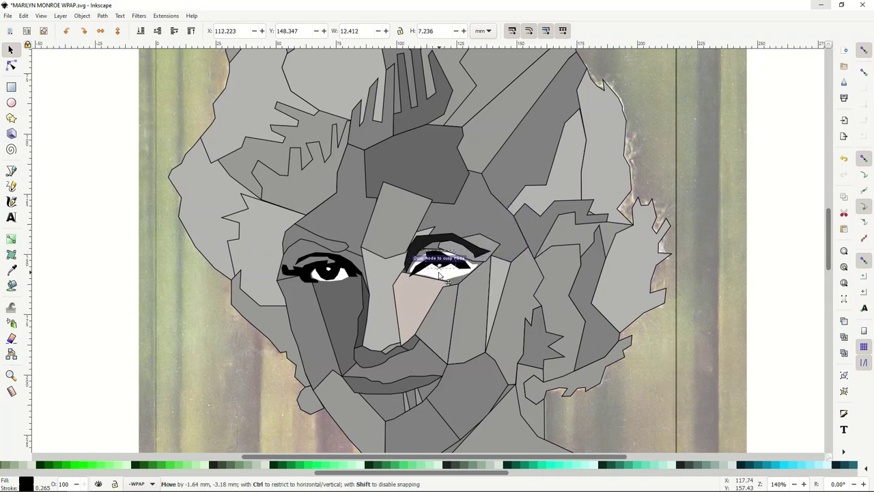
pyautogui.moveTo(443, 276)
pyautogui.mouseDown()
pyautogui.moveTo(432, 281)
pyautogui.moveTo(440, 281)
pyautogui.mouseUp()
pyautogui.press('Escape')
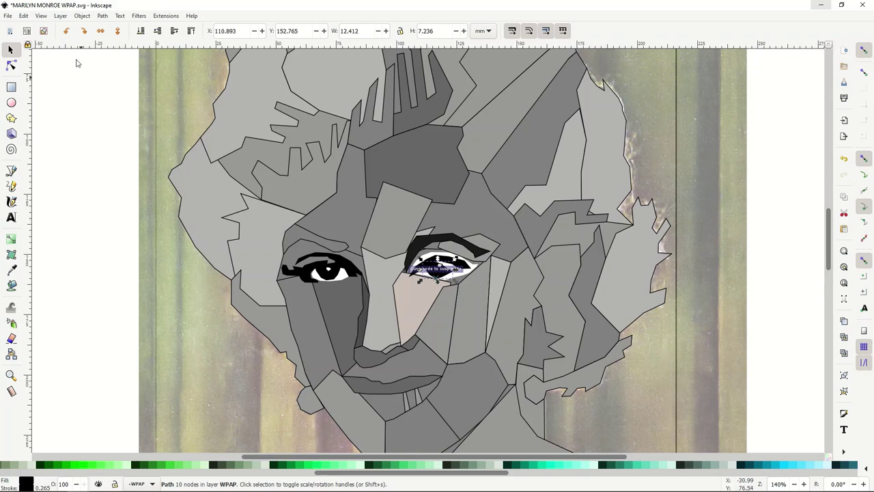
pyautogui.click(23, 15)
pyautogui.click(41, 26)
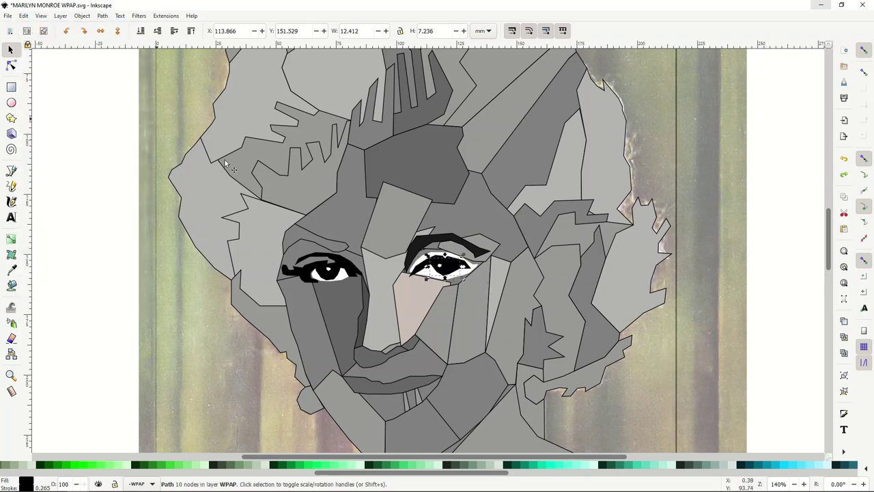
# Step: Select the right eye's shape and shorten it slightly from the top
pyautogui.keyDown('ctrl'); pyautogui.scroll(3, 424, 225); pyautogui.keyUp('ctrl')
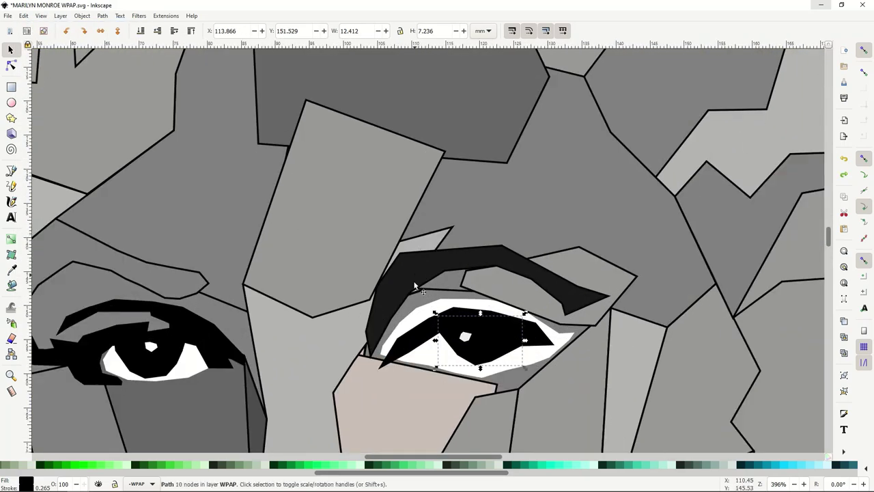
pyautogui.click(418, 314)
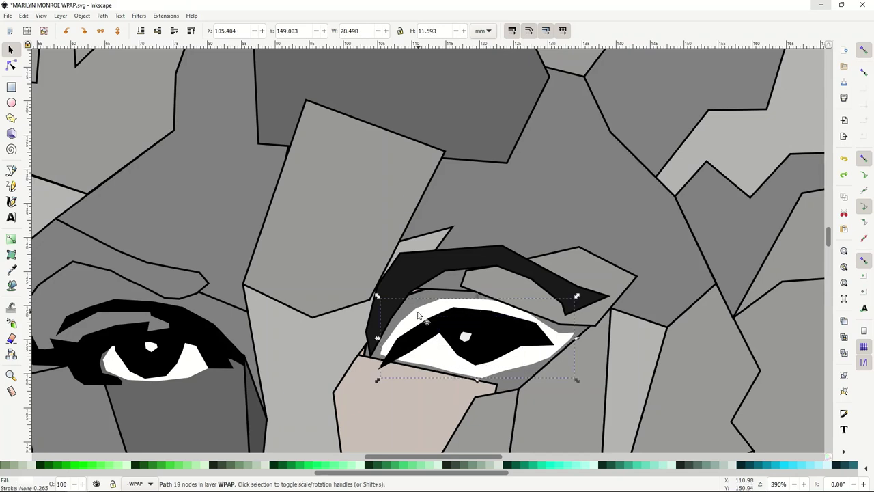
pyautogui.moveTo(477, 302)
pyautogui.mouseDown()
pyautogui.moveTo(476, 313)
pyautogui.moveTo(476, 289)
pyautogui.mouseUp()
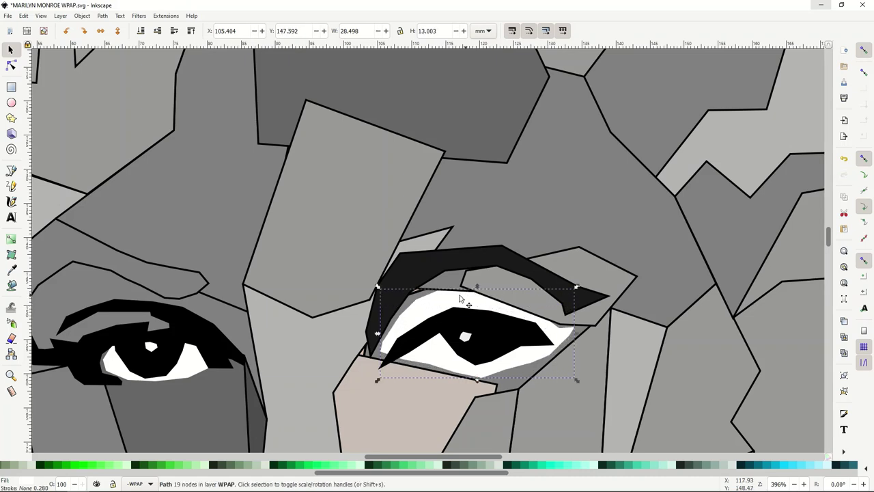
pyautogui.click(11, 65)
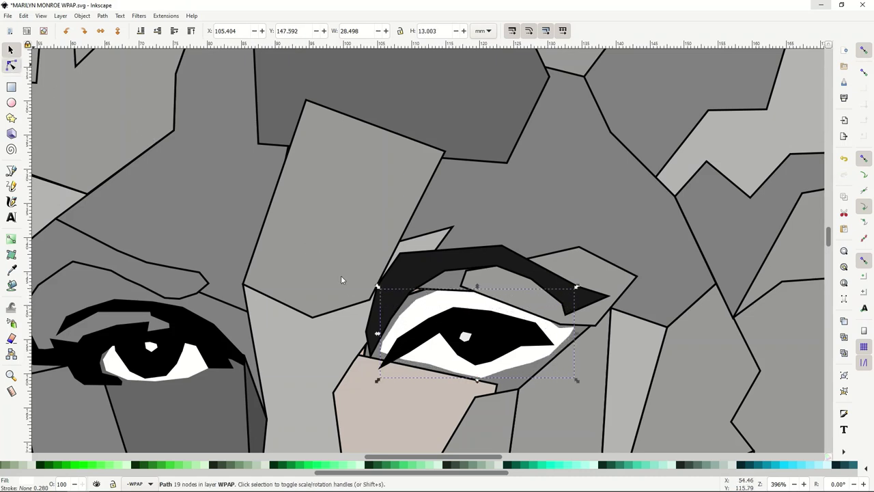
pyautogui.click(11, 50)
# Step: Scale the eye outline to about 28.6 × 10.4 mm and nudge it up-left into the socket
pyautogui.moveTo(477, 290); pyautogui.dragTo(461, 308)
pyautogui.moveTo(471, 367); pyautogui.dragTo(470, 367)
pyautogui.moveTo(448, 325); pyautogui.dragTo(443, 315)
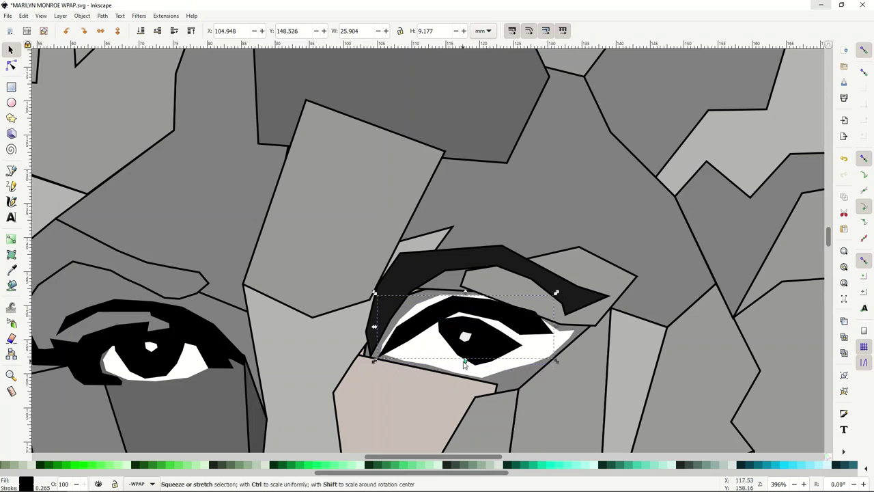
pyautogui.moveTo(465, 361)
pyautogui.mouseDown()
pyautogui.moveTo(467, 372)
pyautogui.moveTo(466, 361)
pyautogui.mouseUp()
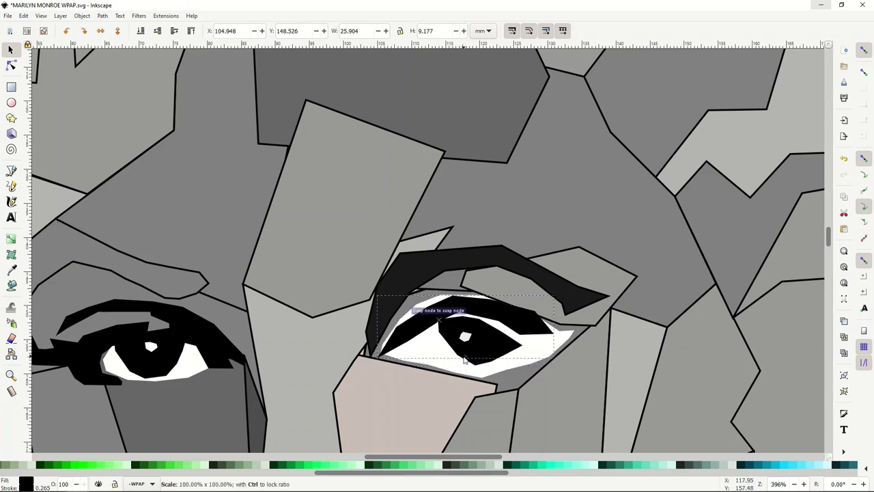
pyautogui.moveTo(557, 361); pyautogui.dragTo(574, 369)
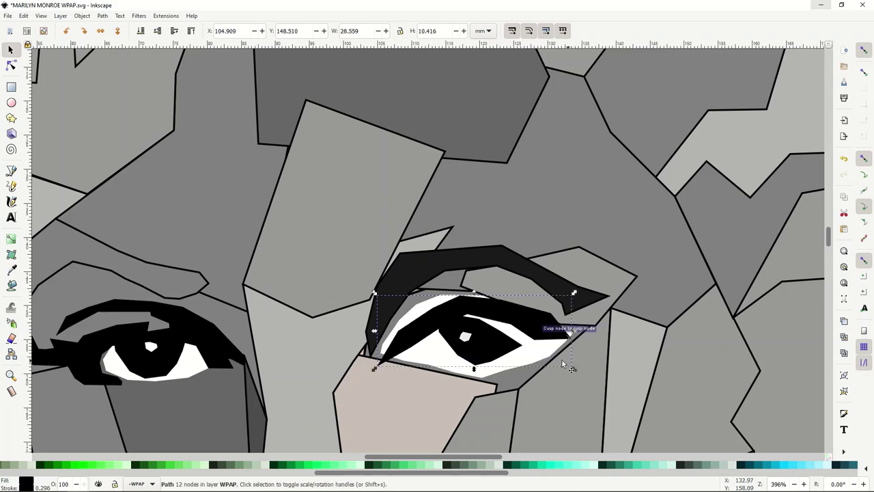
pyautogui.moveTo(445, 331); pyautogui.dragTo(438, 327)
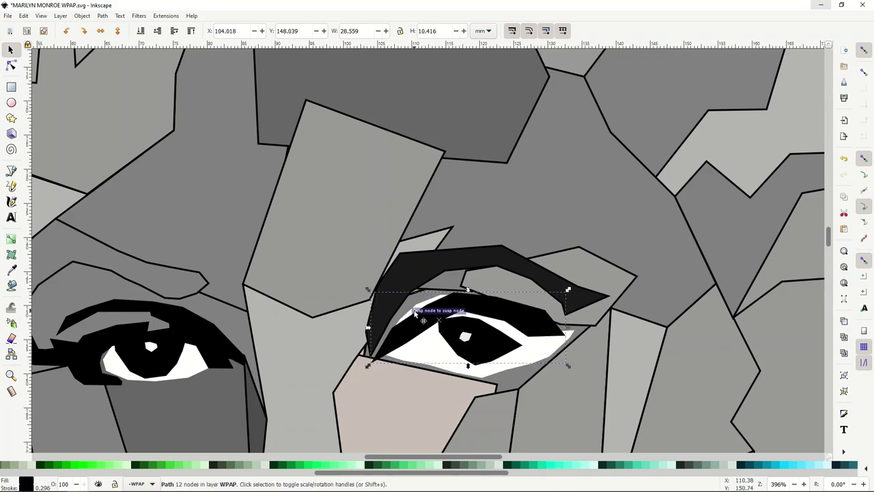
pyautogui.scroll(-5, 369, 302)
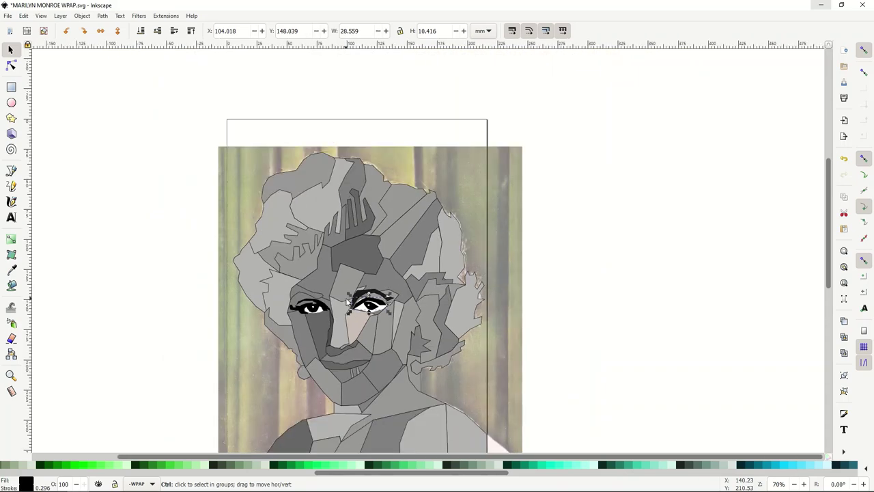
pyautogui.scroll(5, 378, 311)
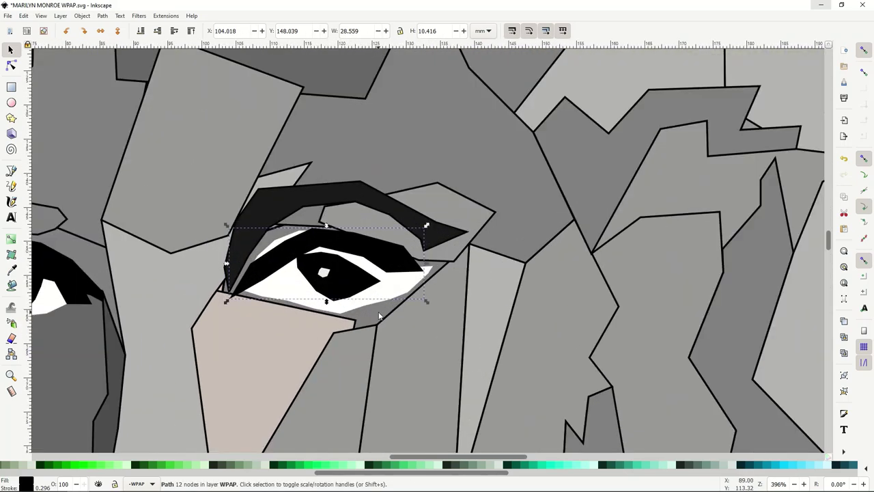
# Step: Drag a corner node of the right eye's black iris up and right toward the lash line
pyautogui.click(331, 266)
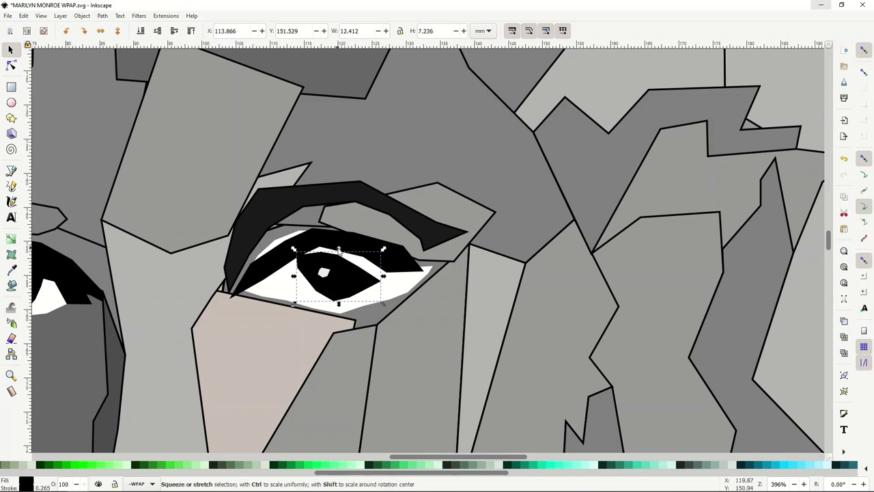
pyautogui.moveTo(339, 250); pyautogui.dragTo(333, 252)
pyautogui.press('Escape')
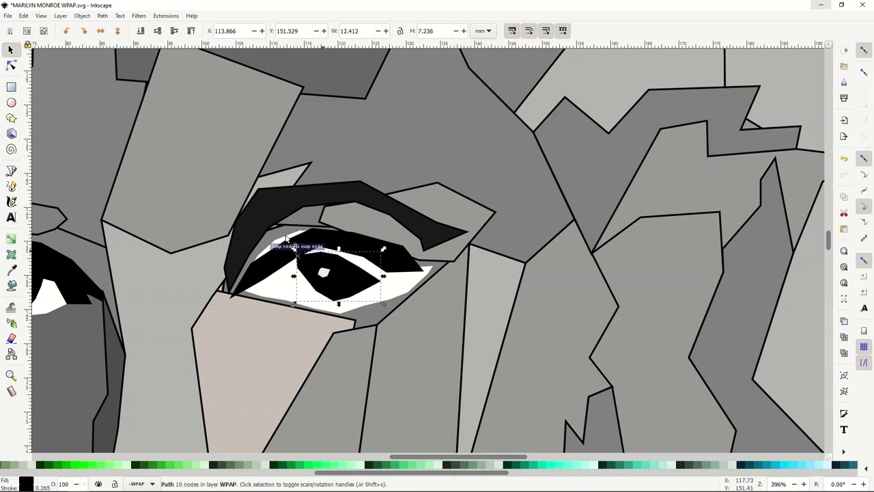
pyautogui.click(12, 67)
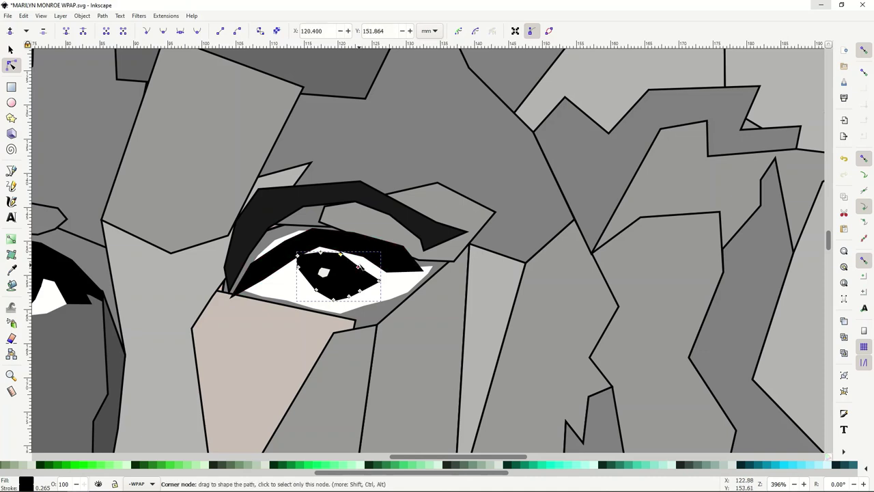
pyautogui.moveTo(360, 267); pyautogui.dragTo(393, 281)
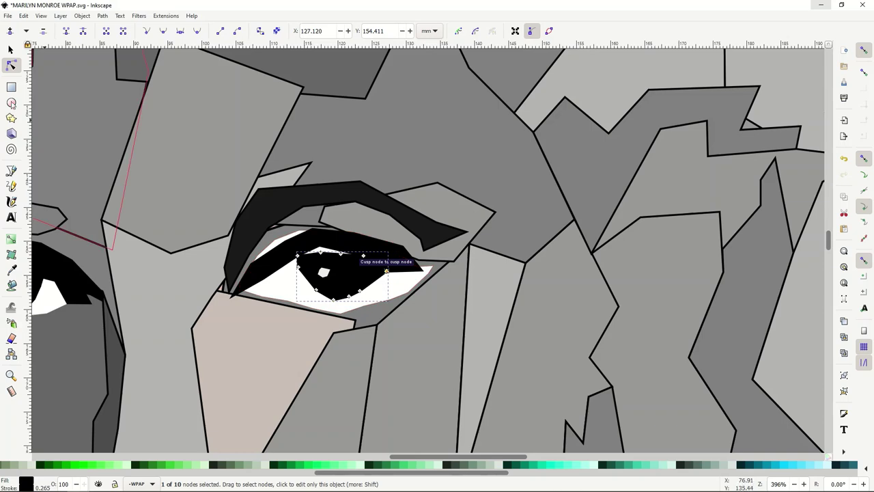
pyautogui.press('s')
# Step: Zoom around to check the reshaped iris, ending back in the Selector tool
pyautogui.scroll(-4, 234, 197)
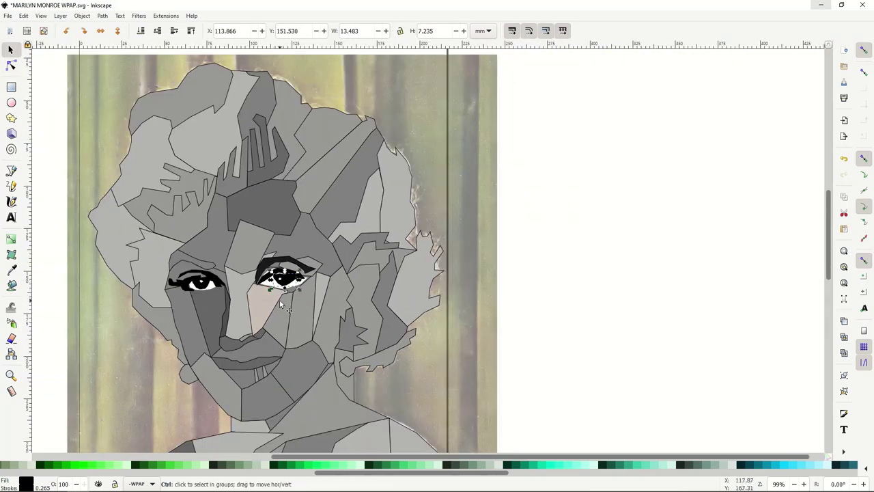
pyautogui.scroll(-1, 280, 300)
pyautogui.scroll(1, 259, 302)
pyautogui.scroll(3, 260, 302)
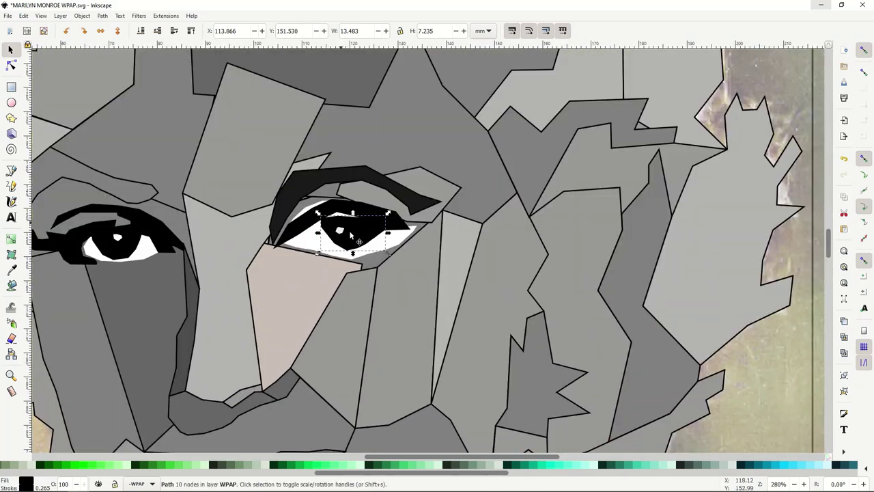
pyautogui.click(11, 65)
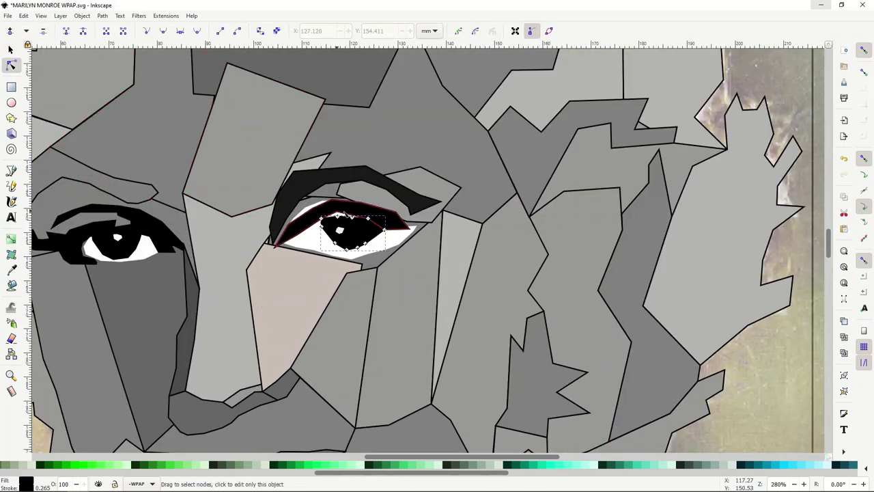
pyautogui.press('-')
pyautogui.click(10, 50)
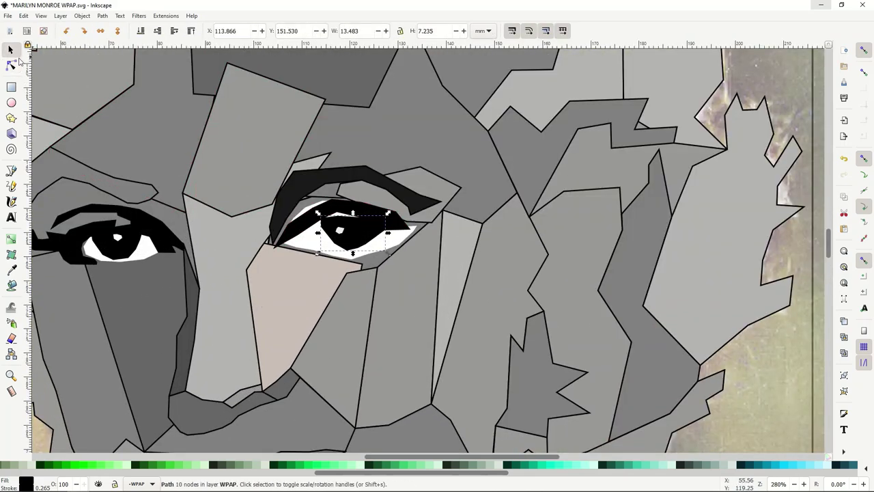
pyautogui.scroll(-2, 193, 216)
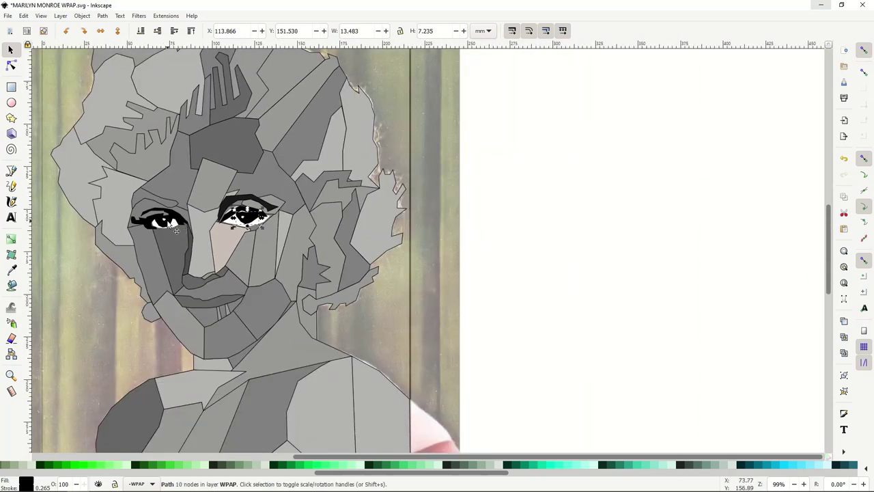
pyautogui.scroll(1, 167, 220)
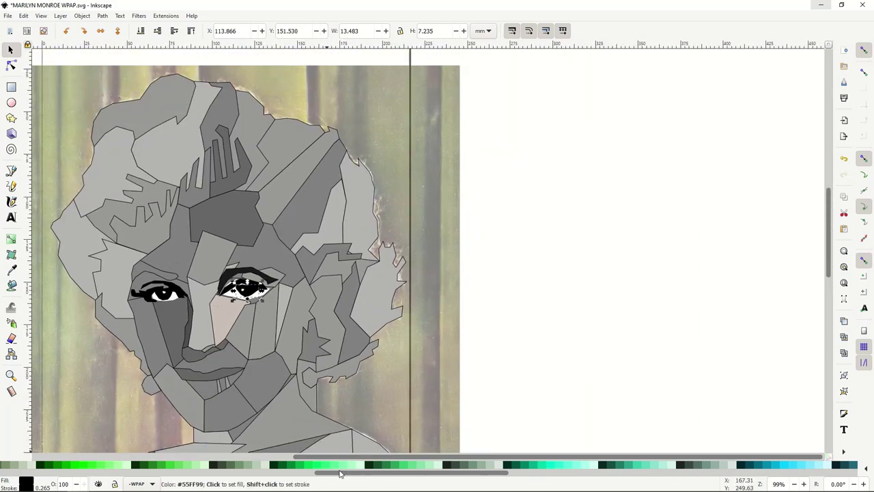
# Step: Fill the top-left hair facet with the Fuchsia palette swatch and zoom in to inspect it
pyautogui.moveTo(340, 472); pyautogui.dragTo(24, 468)
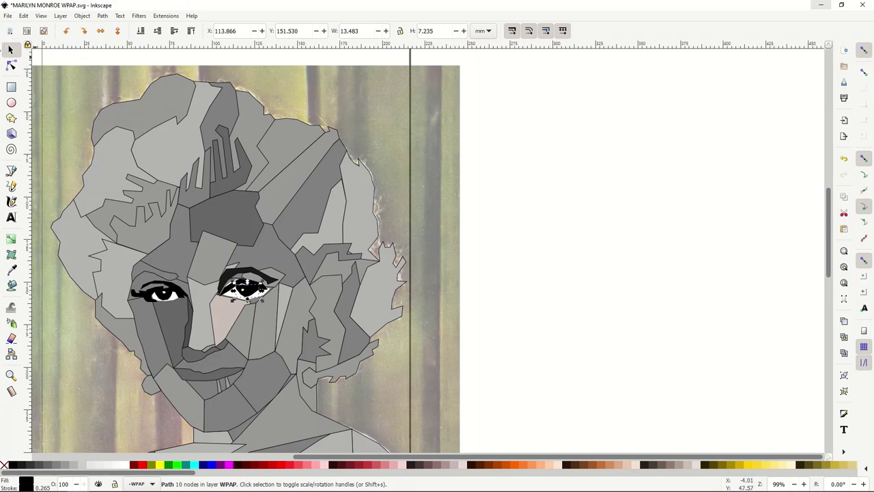
pyautogui.click(156, 121)
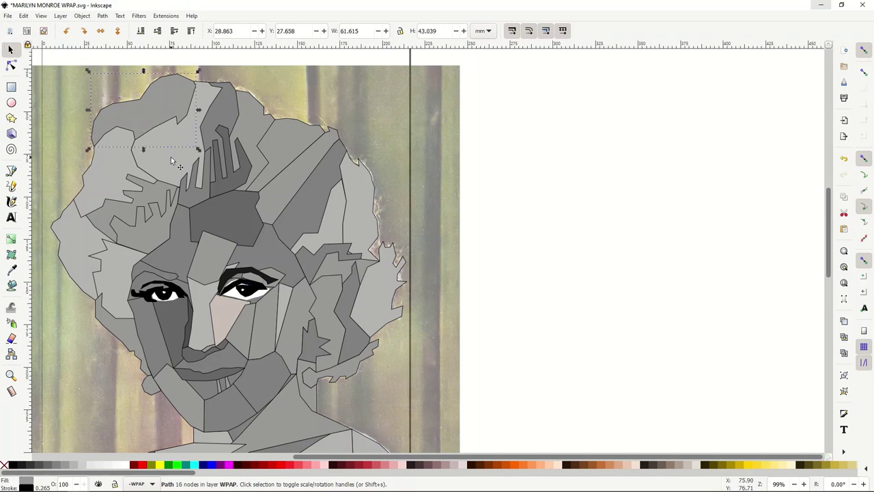
pyautogui.click(170, 156)
pyautogui.click(292, 143)
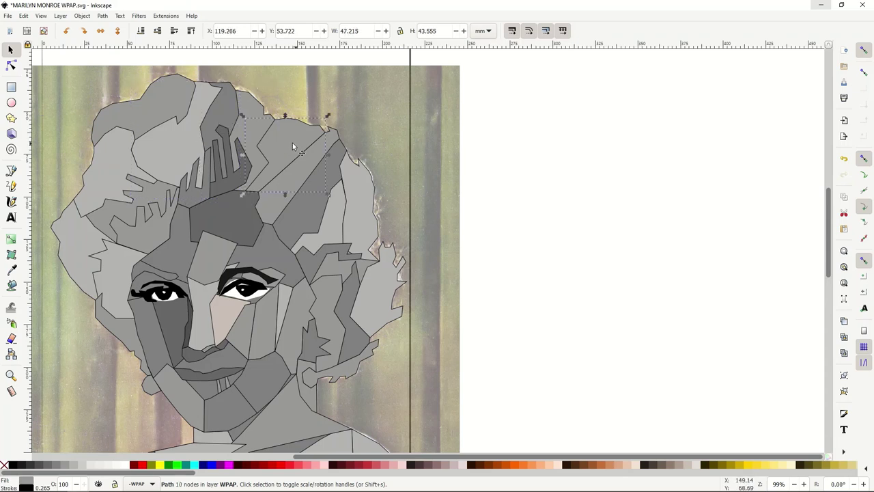
pyautogui.click(160, 103)
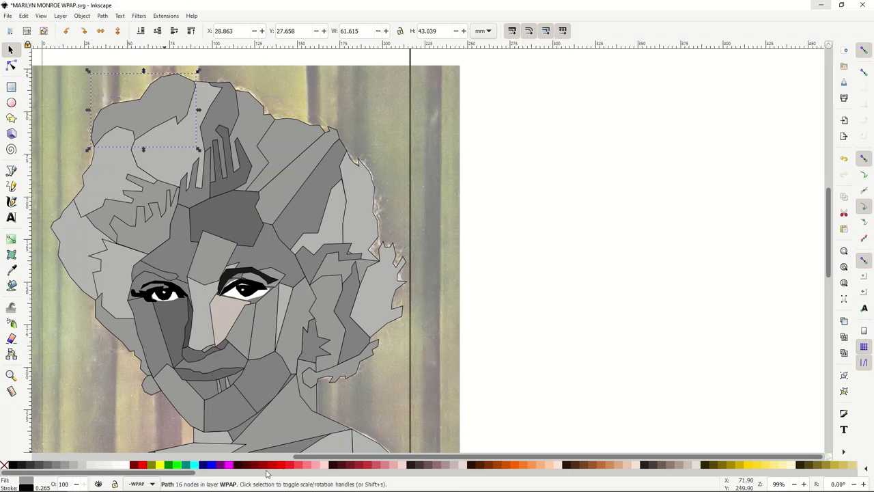
pyautogui.click(230, 466)
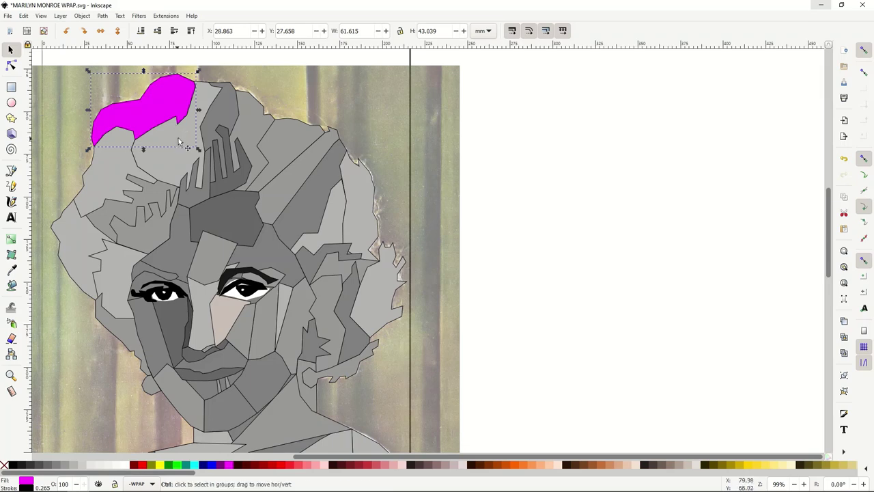
pyautogui.keyDown('ctrl'); pyautogui.scroll(5, 179, 138); pyautogui.keyUp('ctrl')
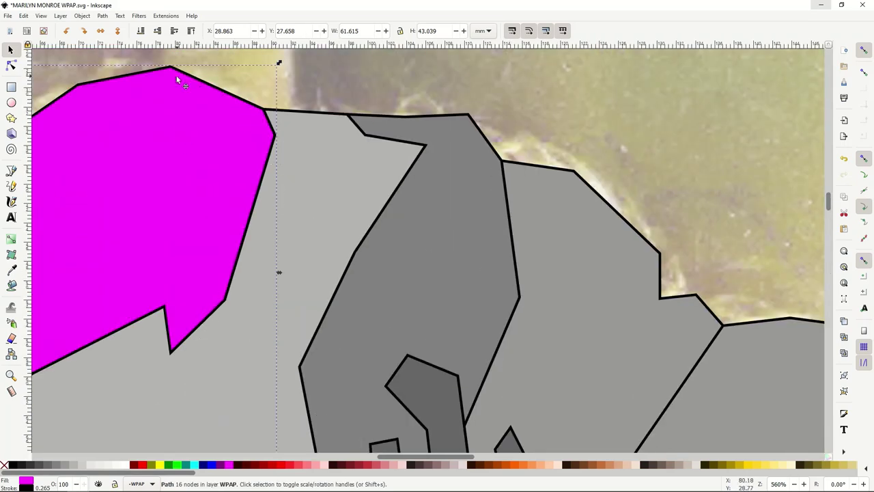
pyautogui.keyDown('ctrl'); pyautogui.scroll(-1, 137, 286); pyautogui.keyUp('ctrl')
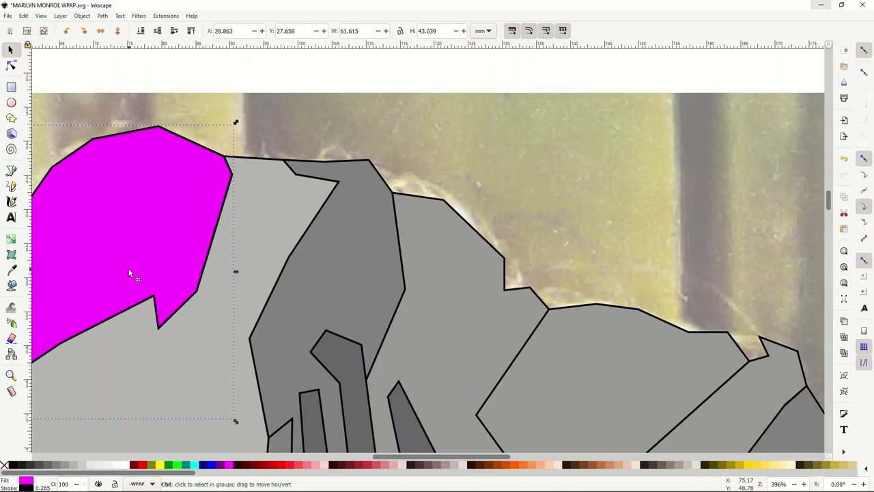
pyautogui.moveTo(383, 457); pyautogui.dragTo(335, 457)
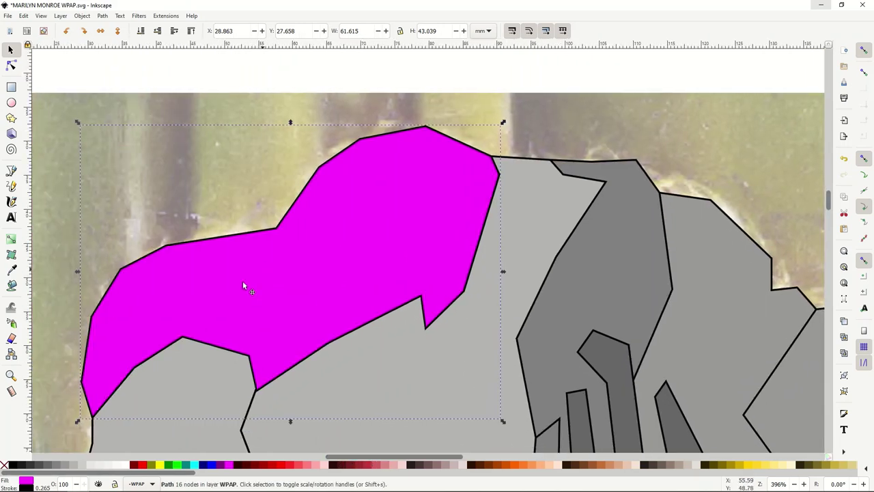
# Step: Remove the hair facet's black outline and, after trying several swatches, fill it purple
pyautogui.click(25, 486)
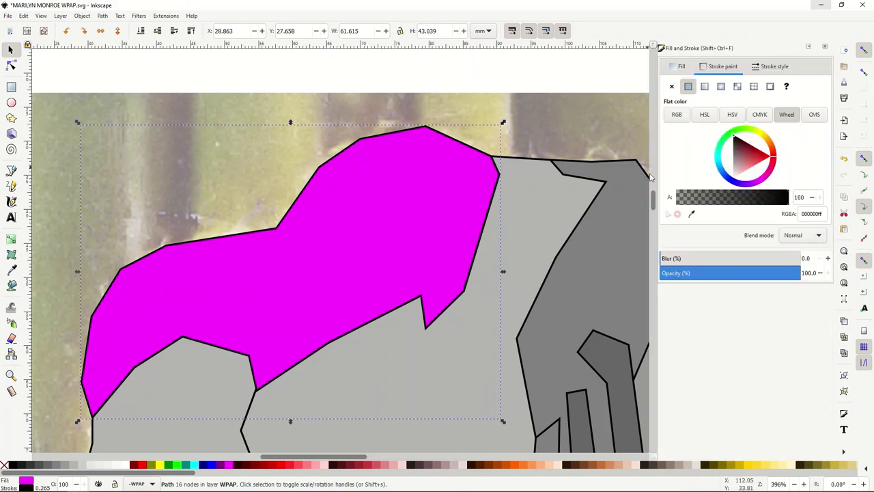
pyautogui.click(672, 87)
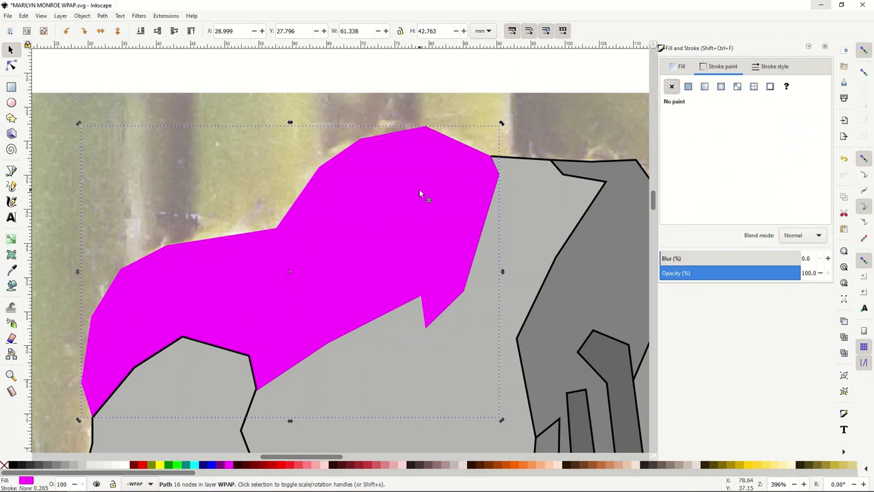
pyautogui.click(195, 464)
pyautogui.click(203, 465)
pyautogui.click(214, 465)
pyautogui.click(221, 465)
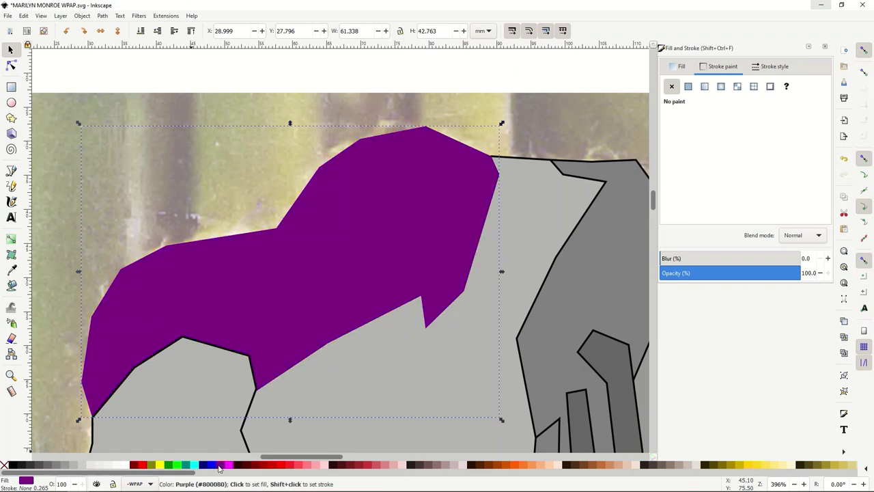
# Step: Try flat and gradient outline paint, then set the facet's stroke back to none
pyautogui.click(688, 87)
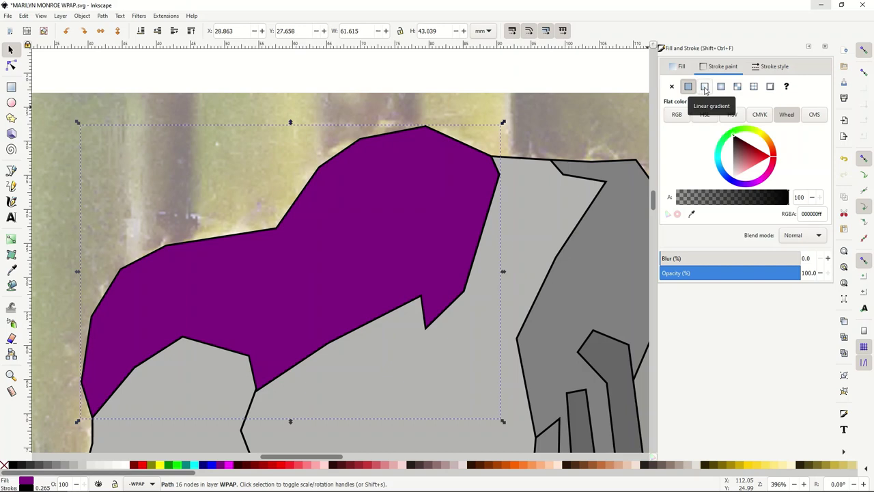
pyautogui.click(704, 90)
pyautogui.click(690, 89)
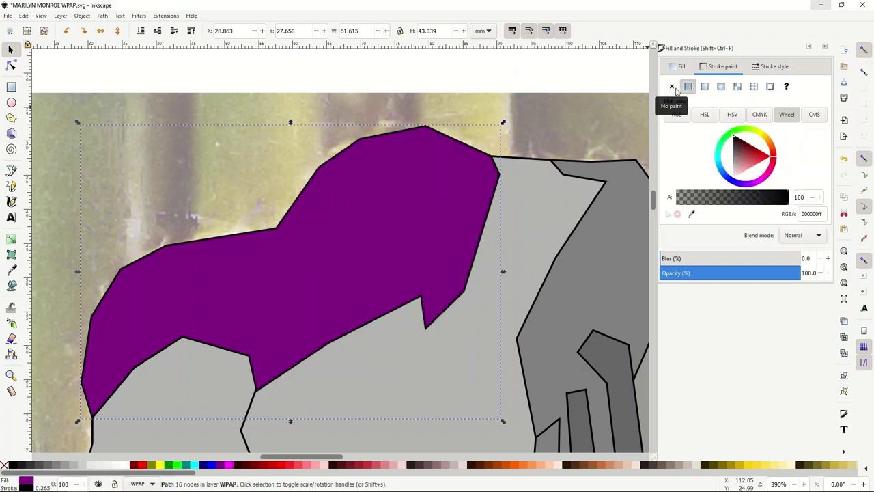
pyautogui.click(671, 88)
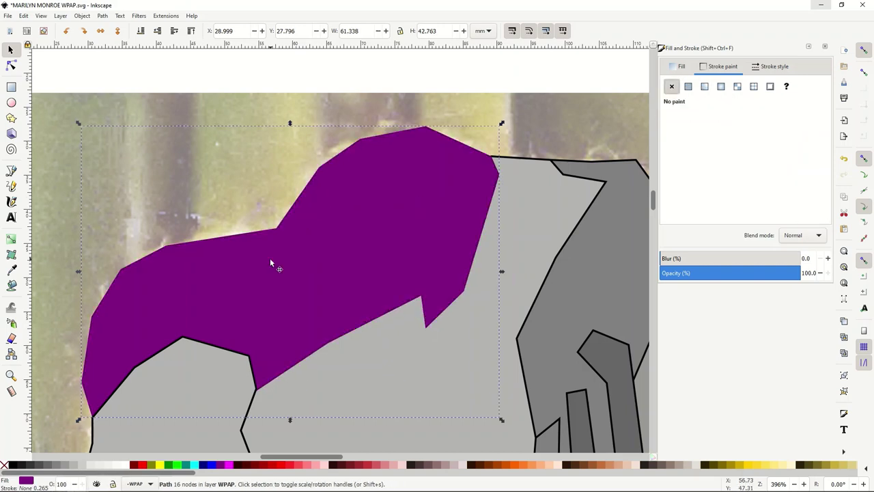
pyautogui.scroll(-5, 275, 264)
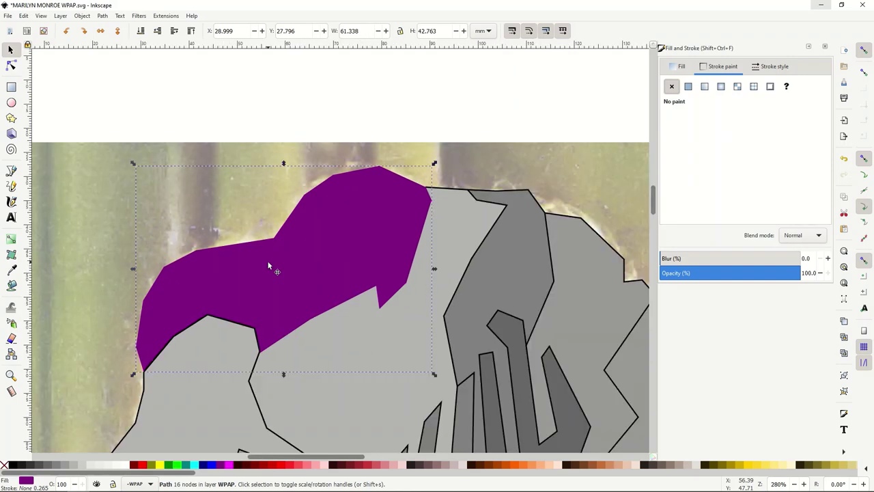
pyautogui.scroll(-5, 268, 265)
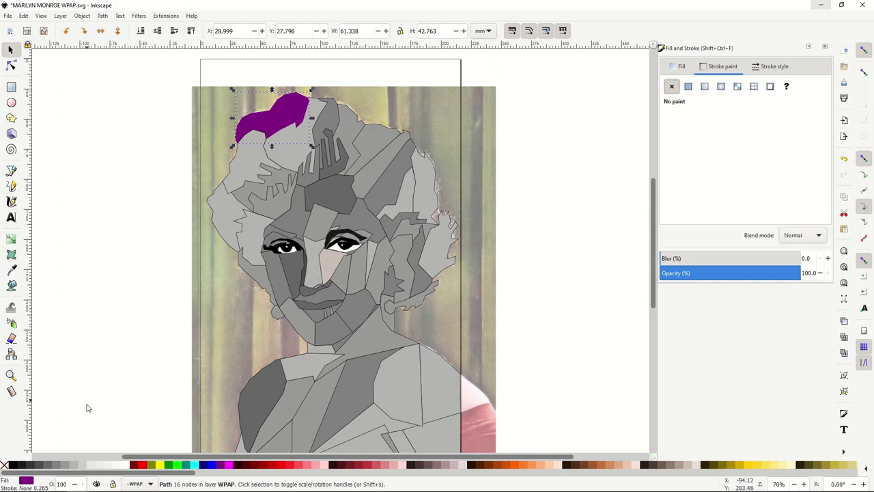
pyautogui.moveTo(55, 489)
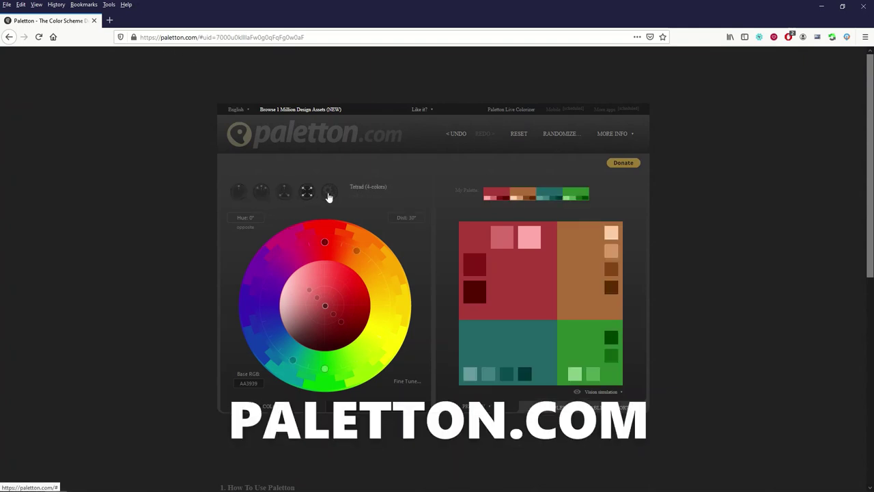
# Step: Use a Monochromatic scheme with the base hue moved to olive yellow AAA039
pyautogui.click(240, 194)
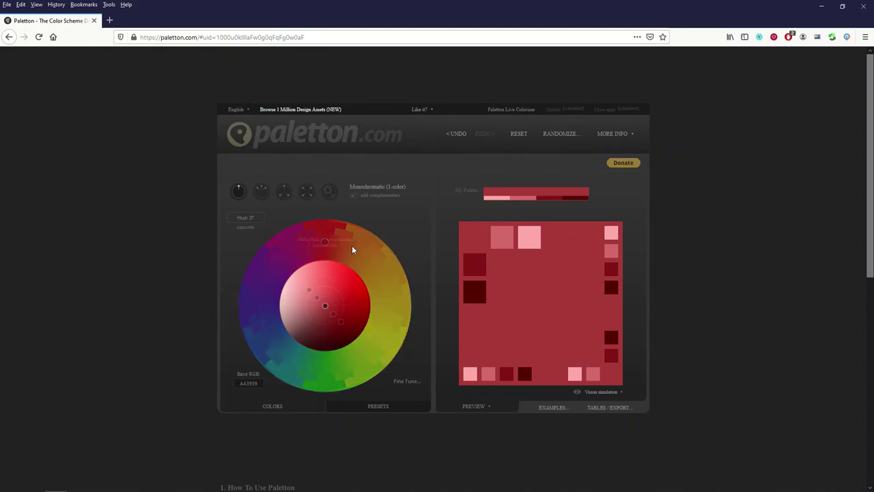
pyautogui.moveTo(326, 246); pyautogui.dragTo(431, 328)
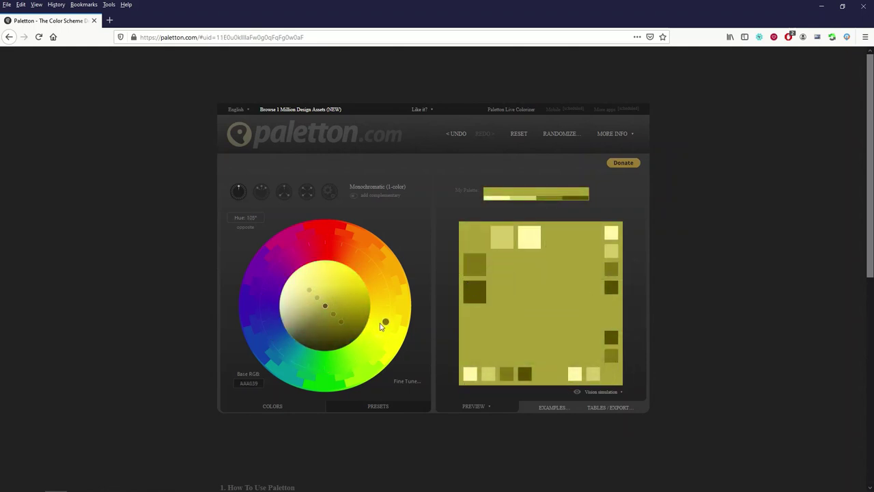
# Step: After trying Adjacent and Triad, set a Tetrad scheme on gold AA9239 with green, crimson and violet
pyautogui.click(261, 192)
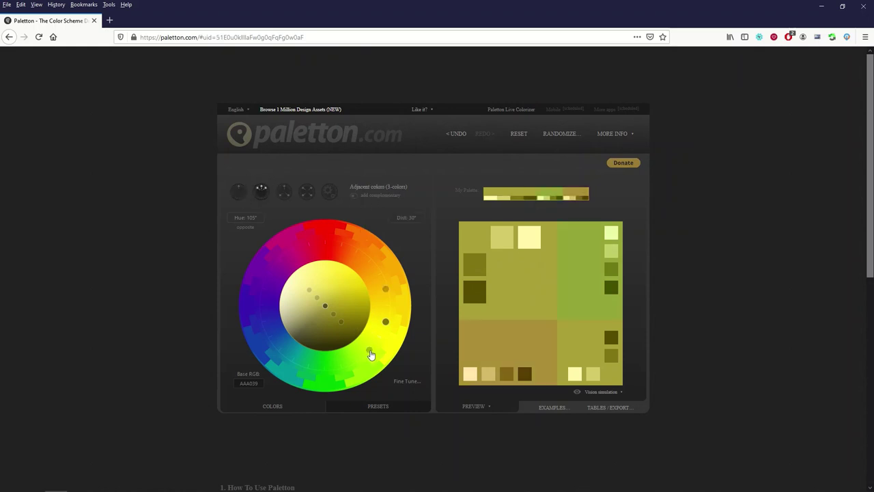
pyautogui.moveTo(371, 353); pyautogui.dragTo(265, 278)
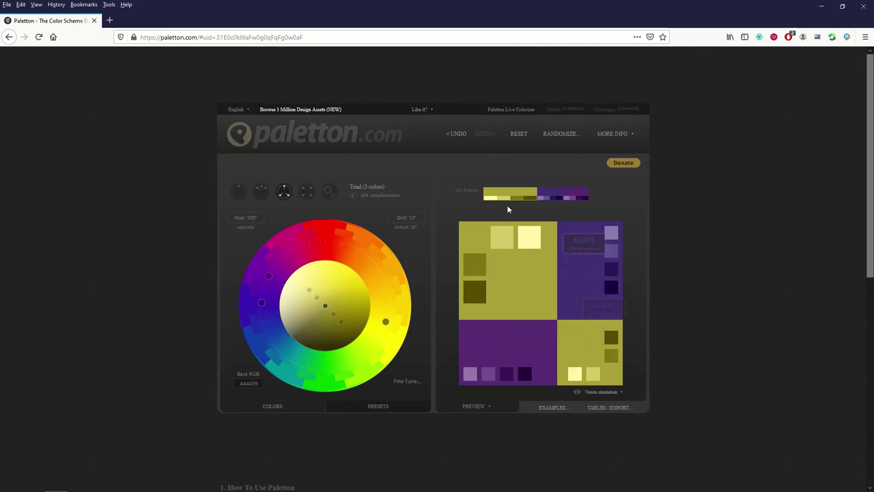
pyautogui.click(307, 192)
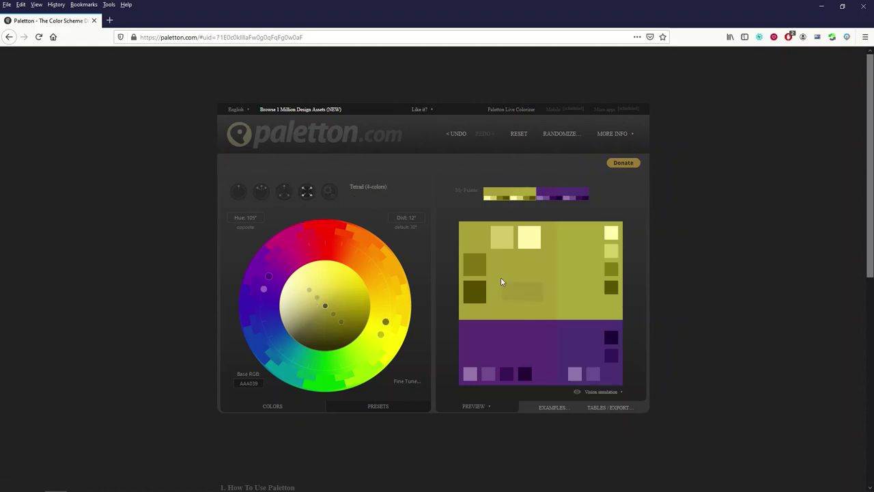
pyautogui.moveTo(263, 289); pyautogui.dragTo(263, 315)
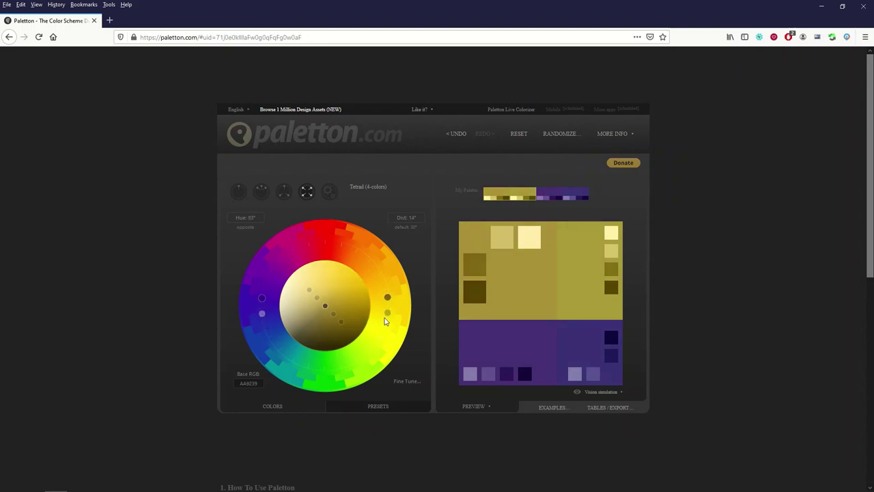
pyautogui.moveTo(386, 316); pyautogui.dragTo(338, 356)
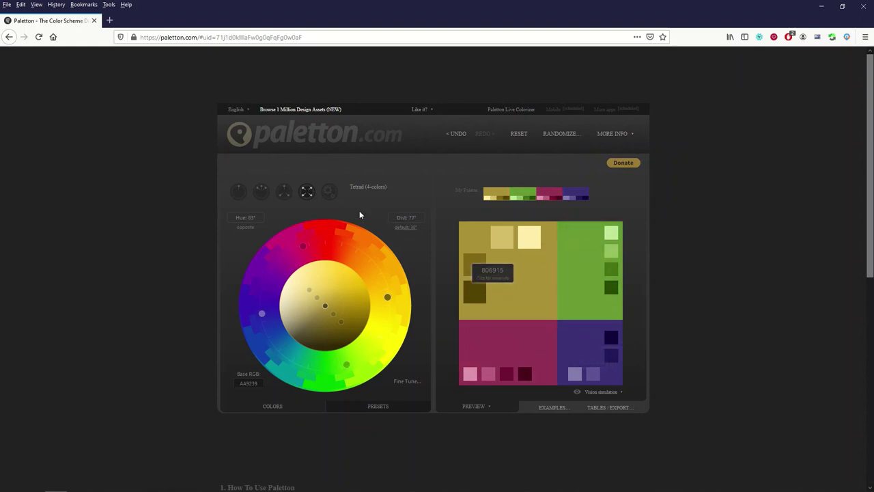
pyautogui.click(329, 192)
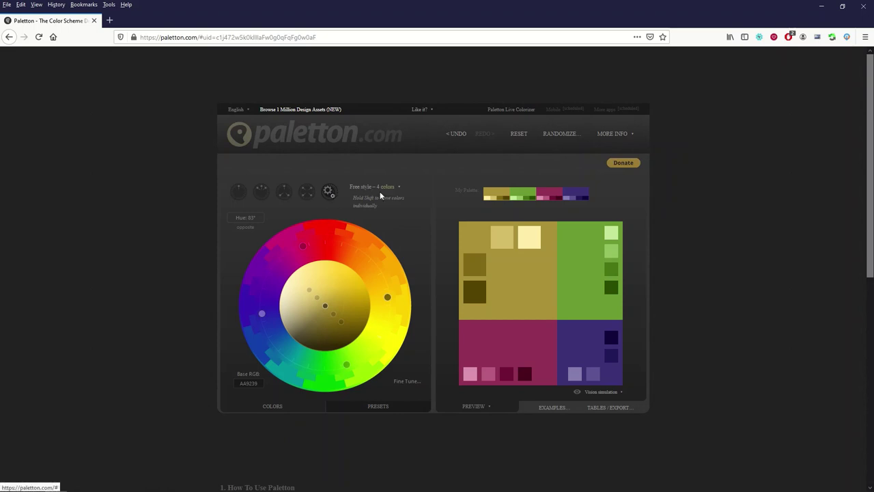
pyautogui.click(307, 192)
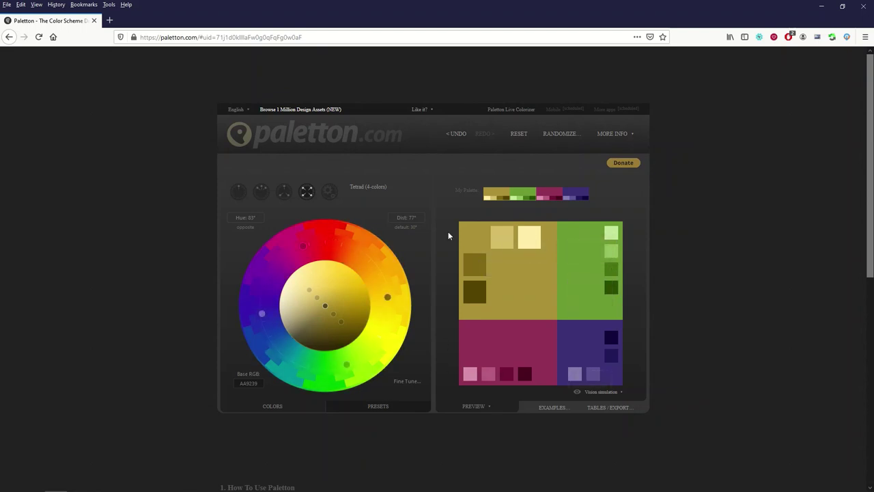
# Step: Show Paletton's Color Info for the light pink swatch, hex DC93AF (RGB 220, 147, 175)
pyautogui.click(472, 376)
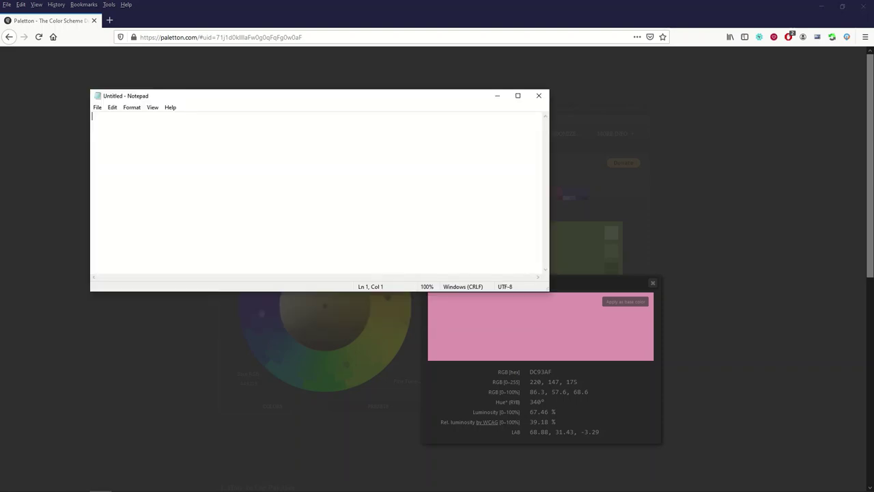
# Step: Copy the hex code DC93AF in Notepad, then minimise Notepad and Firefox to return to Inkscape
pyautogui.write('DC93AF')
pyautogui.moveTo(131, 118); pyautogui.dragTo(82, 116)
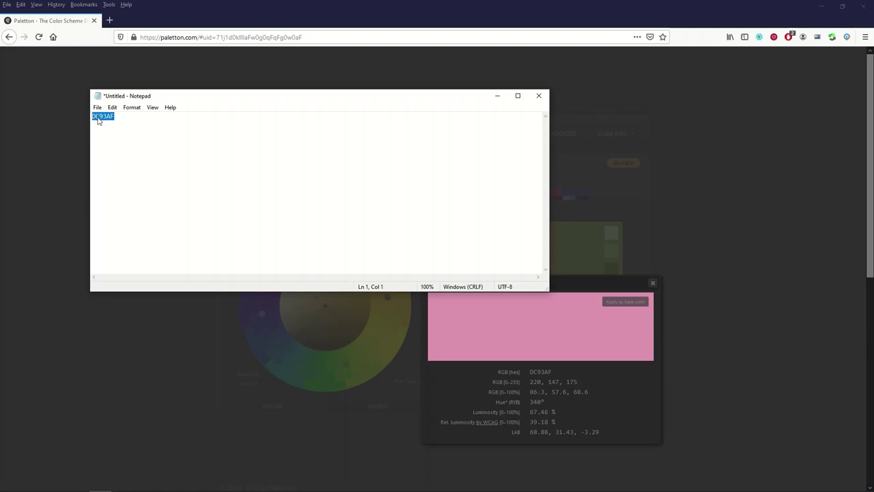
pyautogui.rightClick(113, 119)
pyautogui.click(103, 146)
pyautogui.click(498, 96)
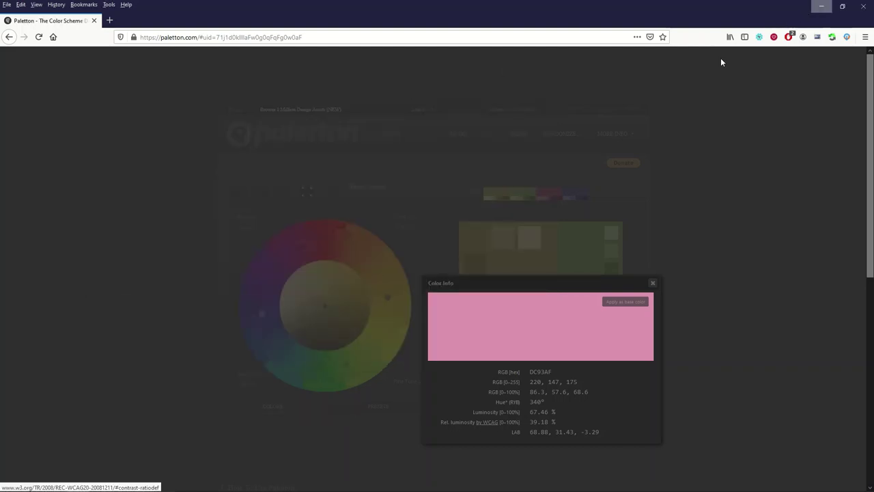
pyautogui.click(822, 6)
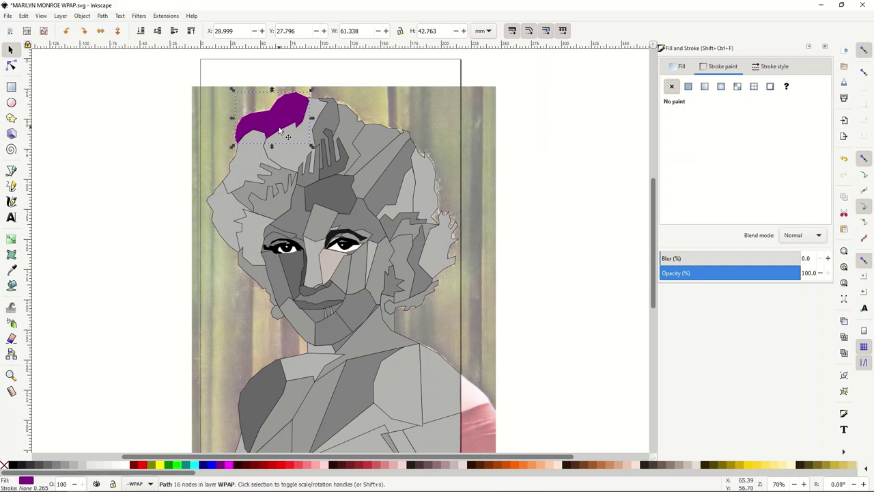
# Step: Paste DC93AF into the RGBA field to fill the top hair shape pink, replacing the trial reds
pyautogui.click(247, 465)
pyautogui.click(281, 465)
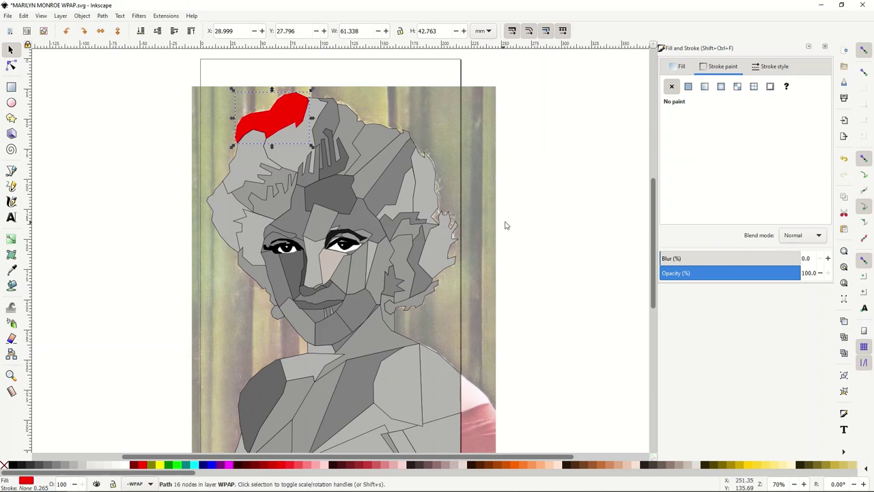
pyautogui.click(676, 69)
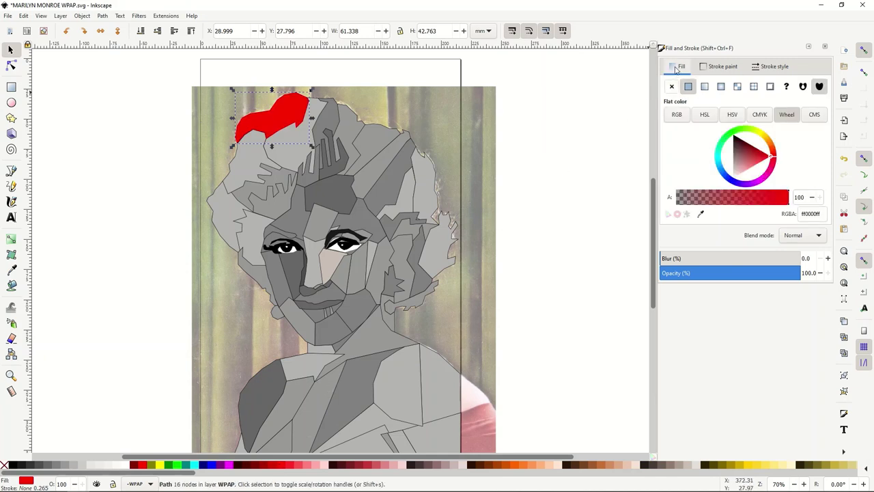
pyautogui.moveTo(824, 215); pyautogui.dragTo(794, 215)
pyautogui.rightClick(808, 214)
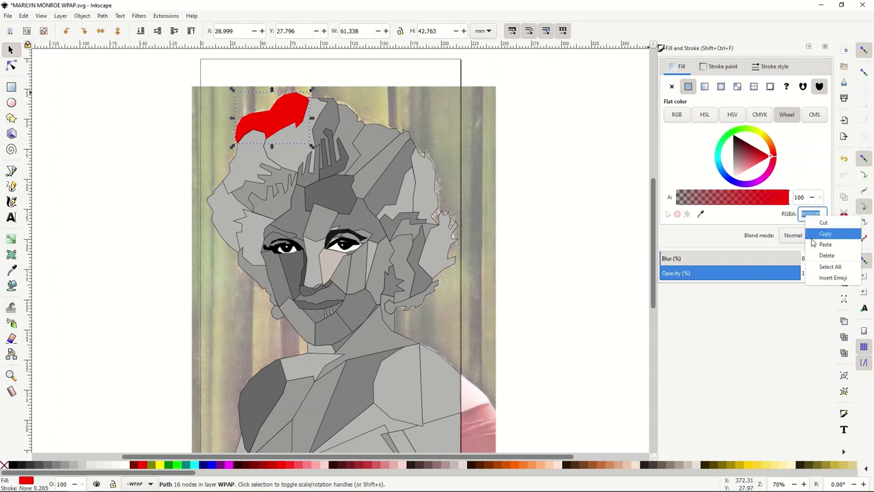
pyautogui.click(813, 242)
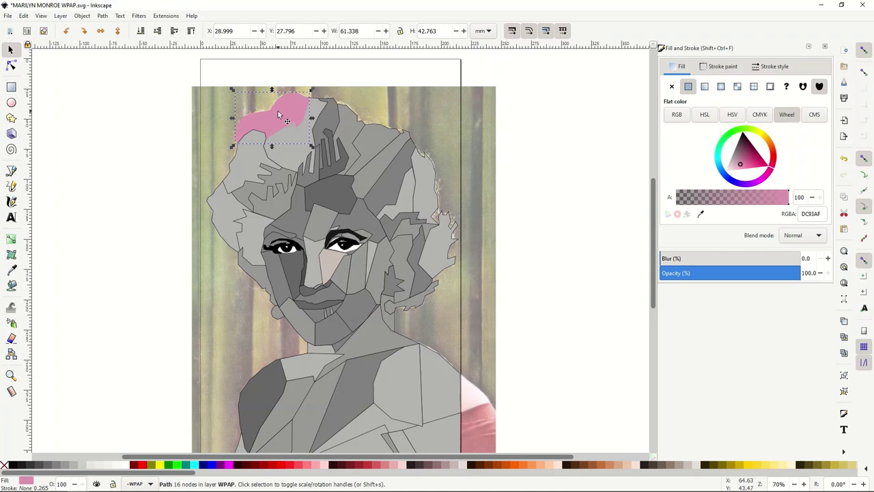
pyautogui.click(248, 211)
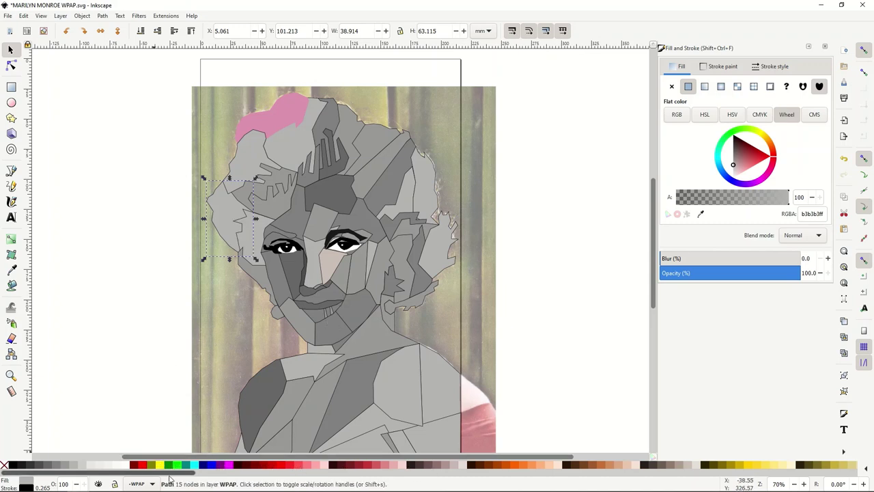
# Step: Fill the left hair shape green 00ad33 from the colour wheel and set its stroke to none
pyautogui.hscroll(5, 156, 475)
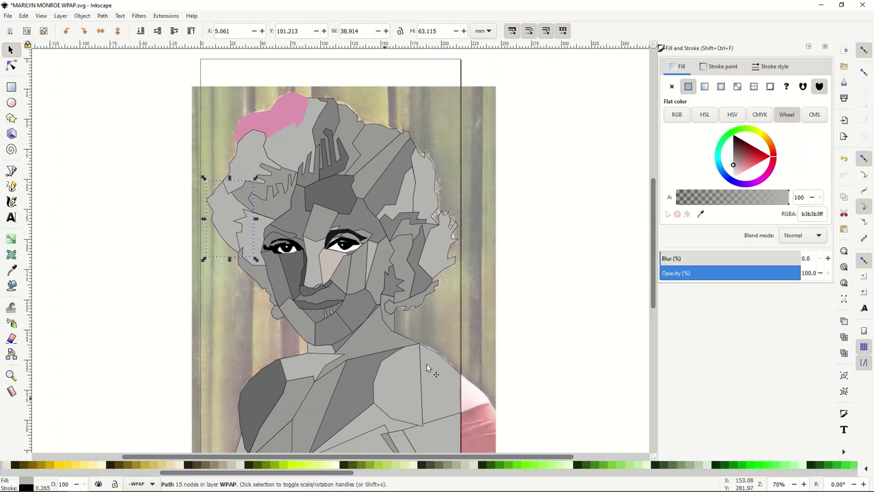
pyautogui.moveTo(736, 154); pyautogui.dragTo(758, 151)
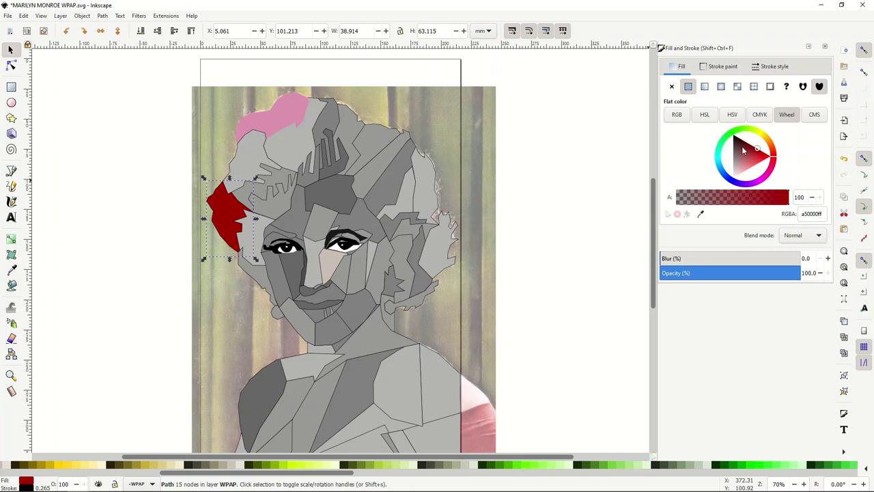
pyautogui.moveTo(743, 151)
pyautogui.mouseDown()
pyautogui.moveTo(738, 134)
pyautogui.moveTo(741, 158)
pyautogui.mouseUp()
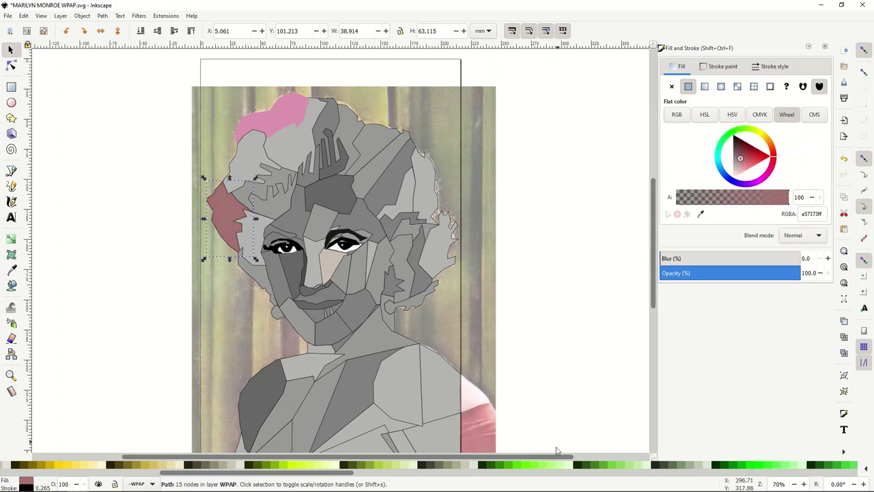
pyautogui.click(557, 465)
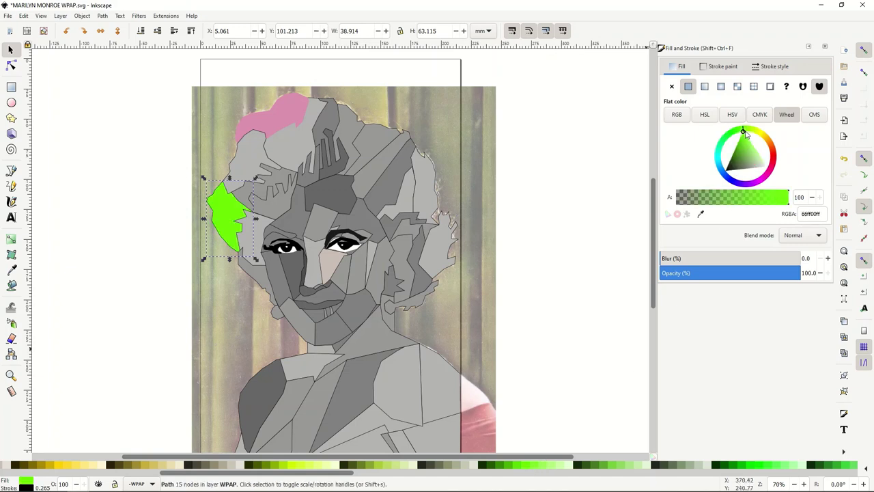
pyautogui.moveTo(746, 132)
pyautogui.mouseDown()
pyautogui.moveTo(740, 153)
pyautogui.moveTo(725, 139)
pyautogui.moveTo(745, 164)
pyautogui.moveTo(725, 160)
pyautogui.mouseUp()
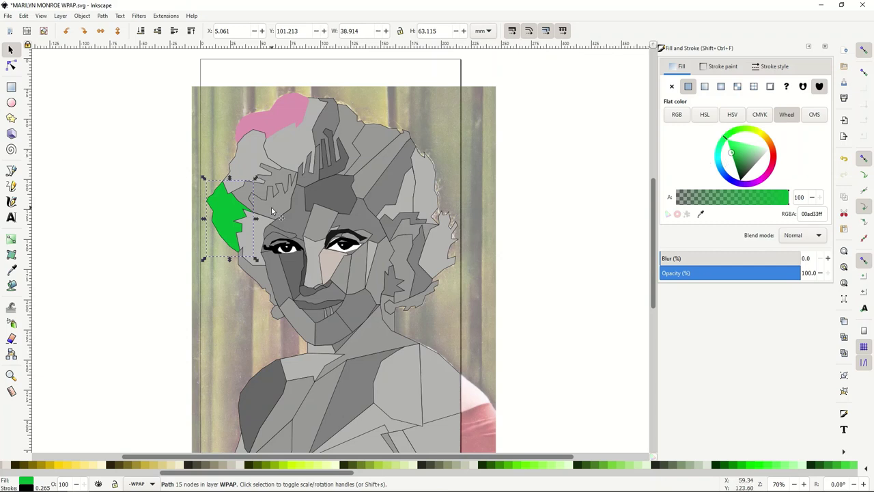
pyautogui.click(28, 486)
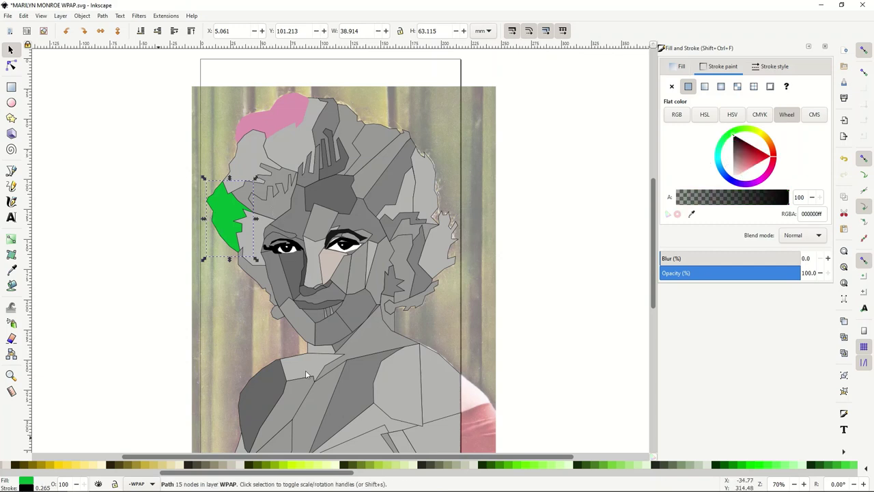
pyautogui.click(671, 86)
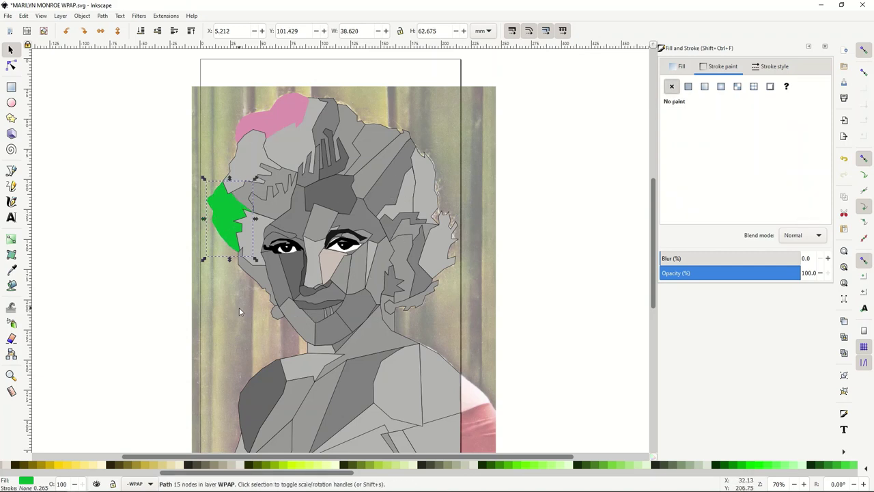
# Step: Zoom to 140% and revert the left hair shape to light pink
pyautogui.scroll(2, 239, 305)
pyautogui.scroll(5, 240, 308)
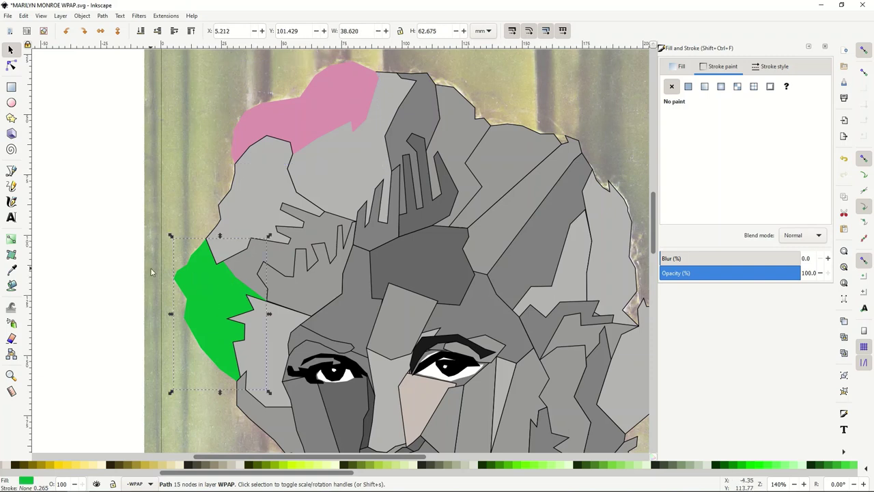
pyautogui.hotkey('ctrl', 'z')
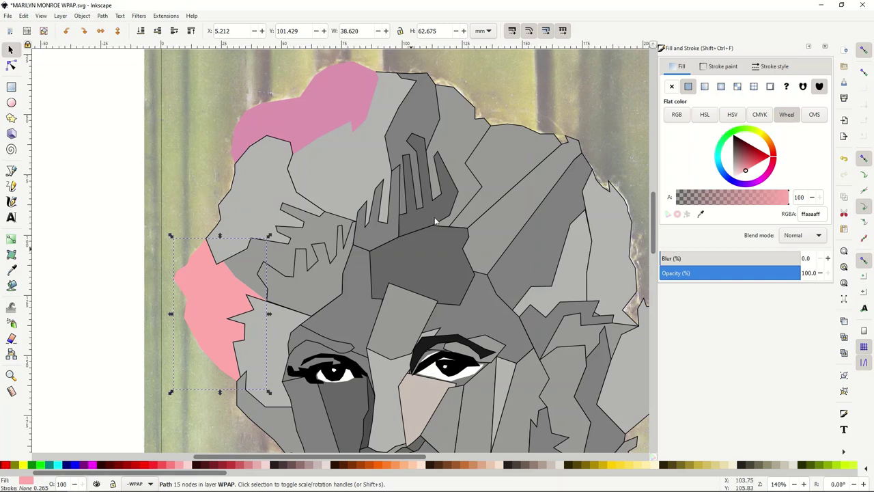
# Step: Fill the upper-right hair shape yellow ffdd55 and remove its outline
pyautogui.click(501, 167)
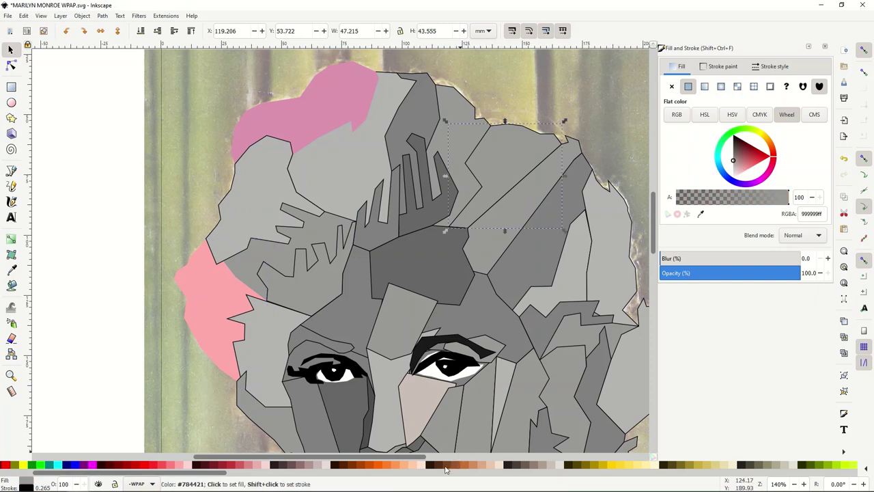
pyautogui.click(618, 465)
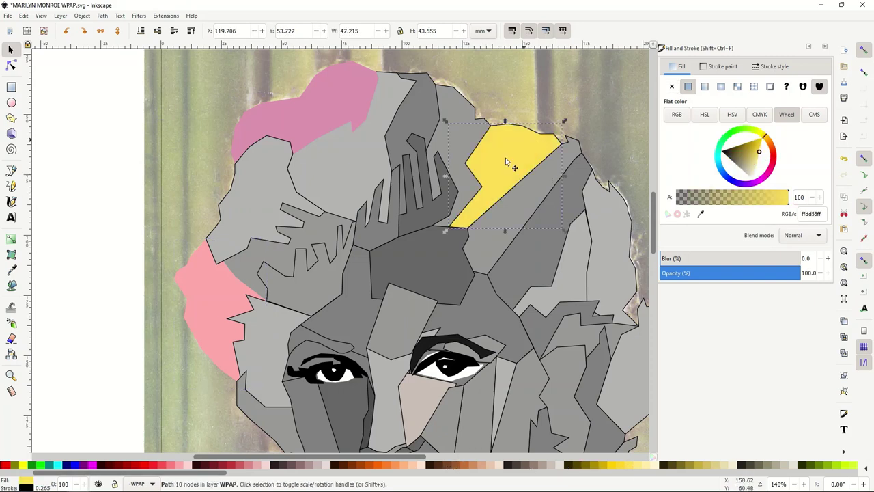
pyautogui.click(723, 66)
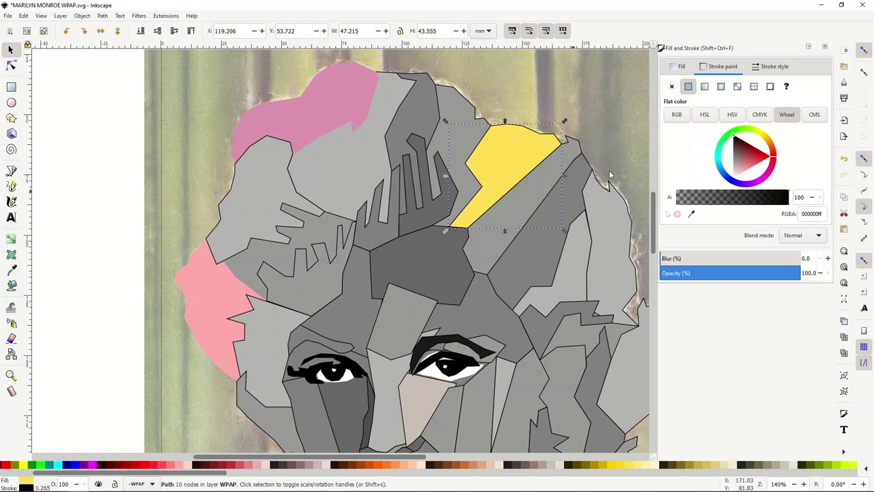
pyautogui.click(671, 86)
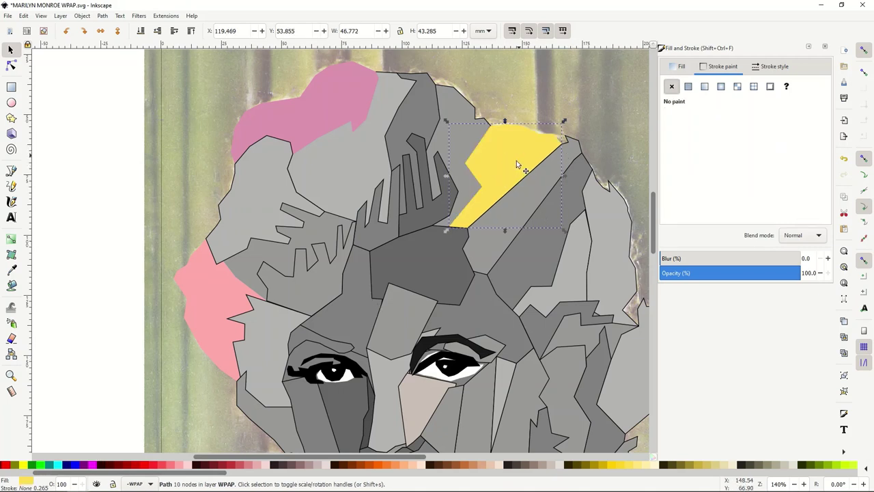
pyautogui.scroll(-4, 517, 161)
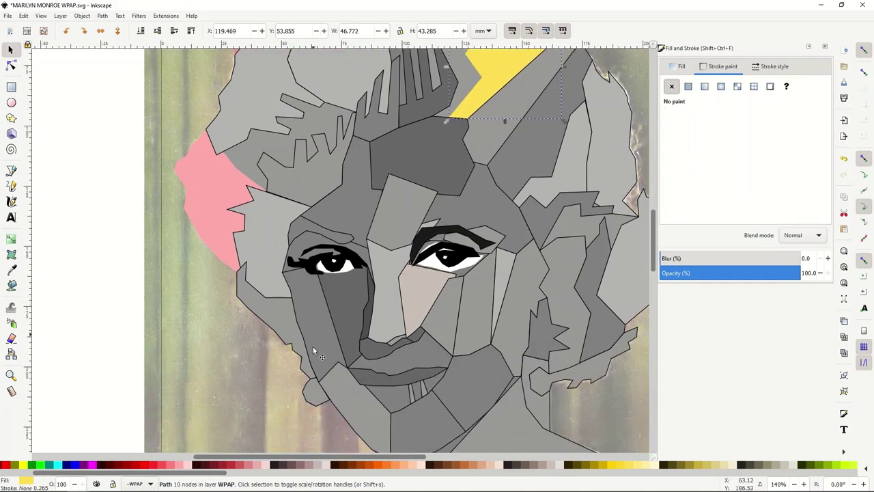
pyautogui.scroll(1, 310, 317)
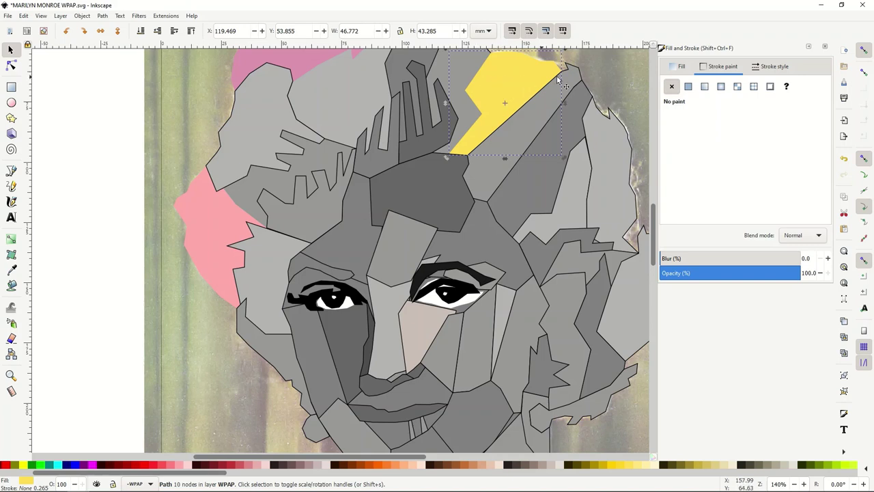
# Step: Fill the cheek facet below the left eye with sampled yellow and remove its outline
pyautogui.click(681, 67)
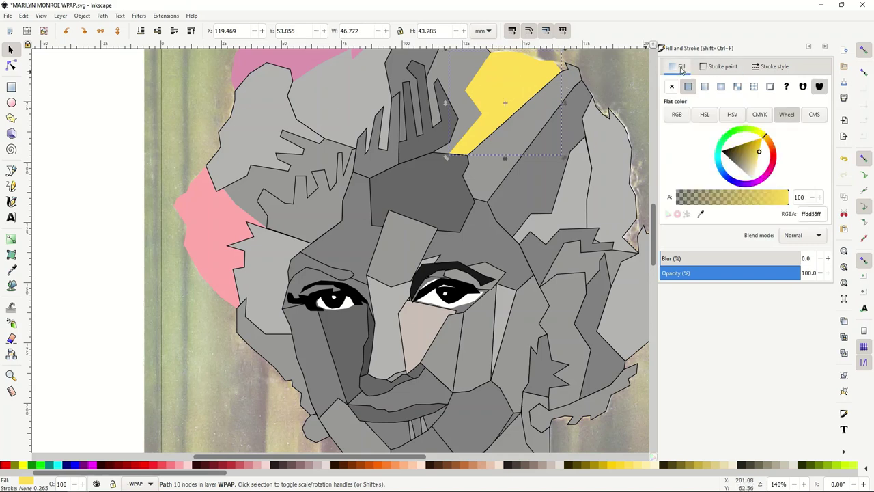
pyautogui.click(700, 216)
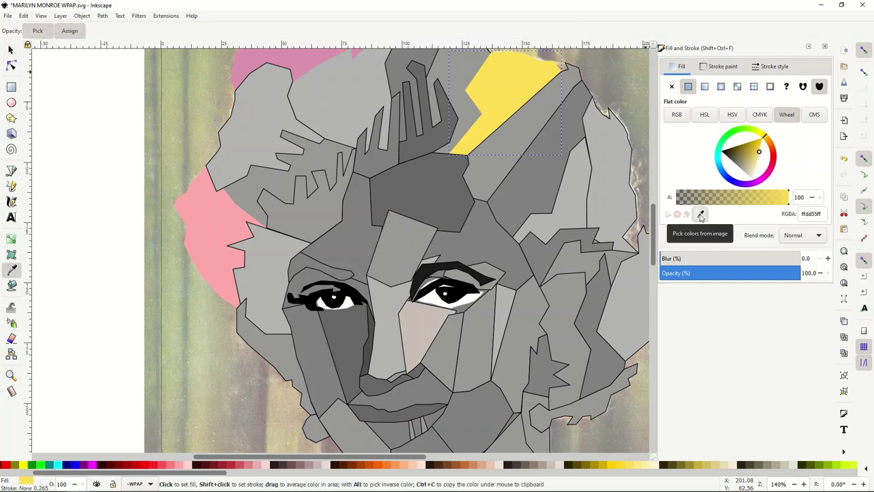
pyautogui.click(518, 95)
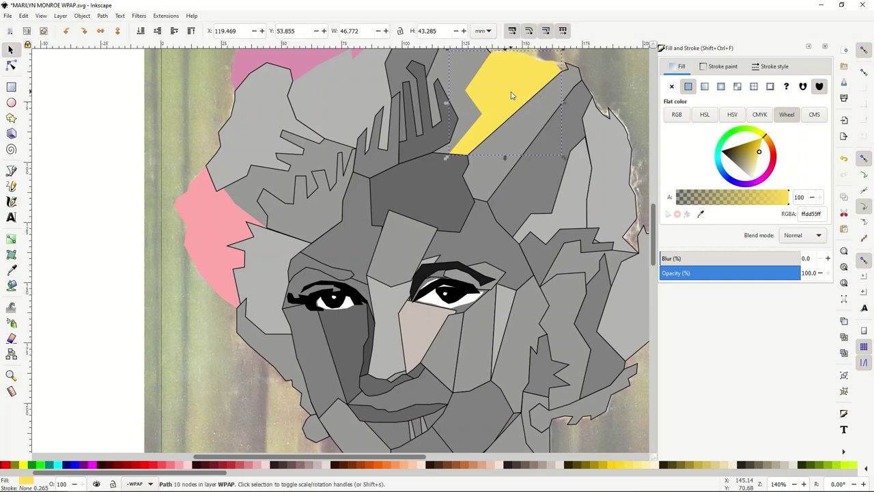
pyautogui.click(309, 349)
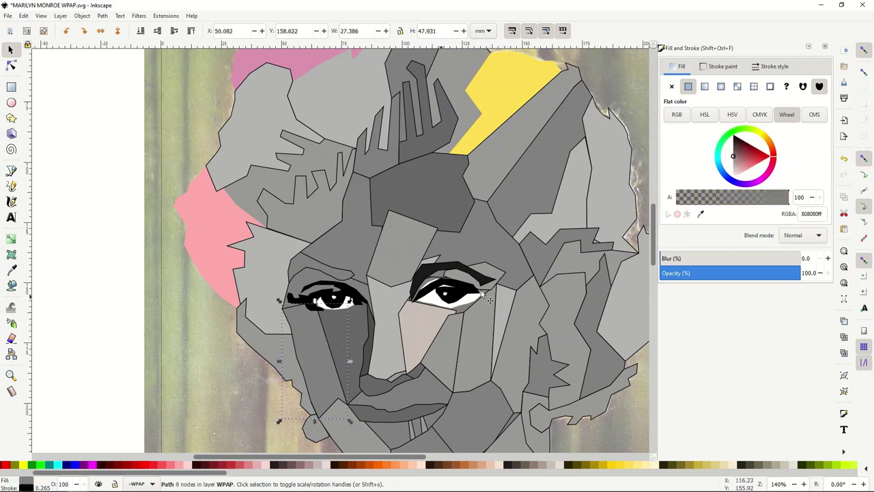
pyautogui.click(701, 215)
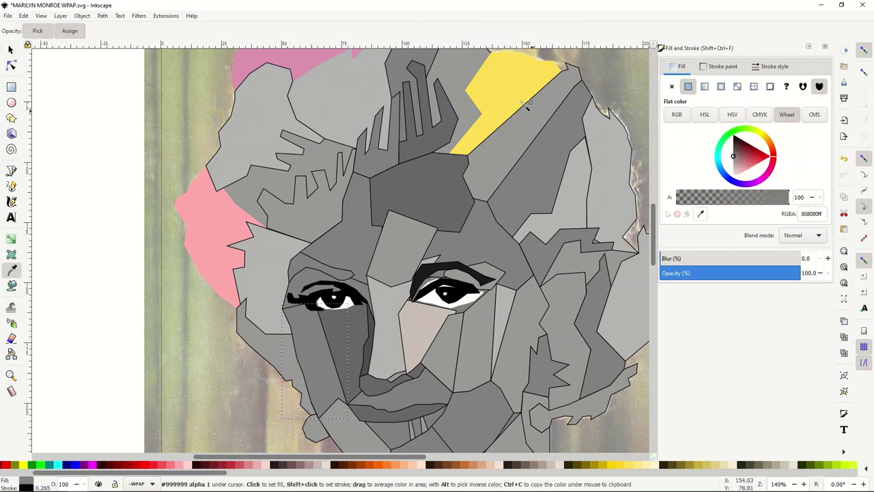
pyautogui.click(520, 99)
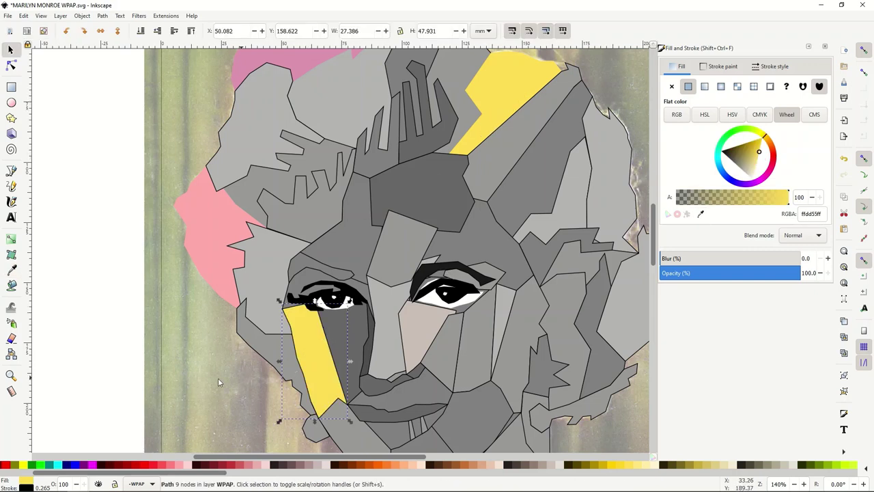
pyautogui.click(26, 488)
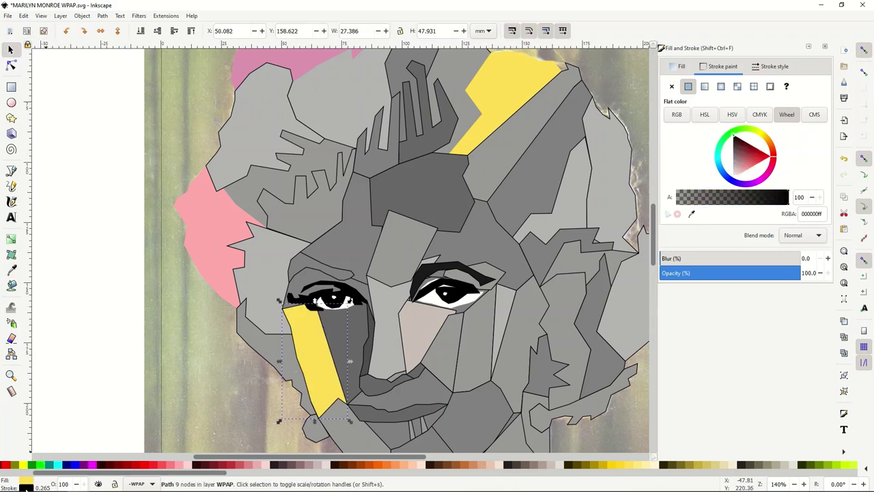
pyautogui.click(672, 86)
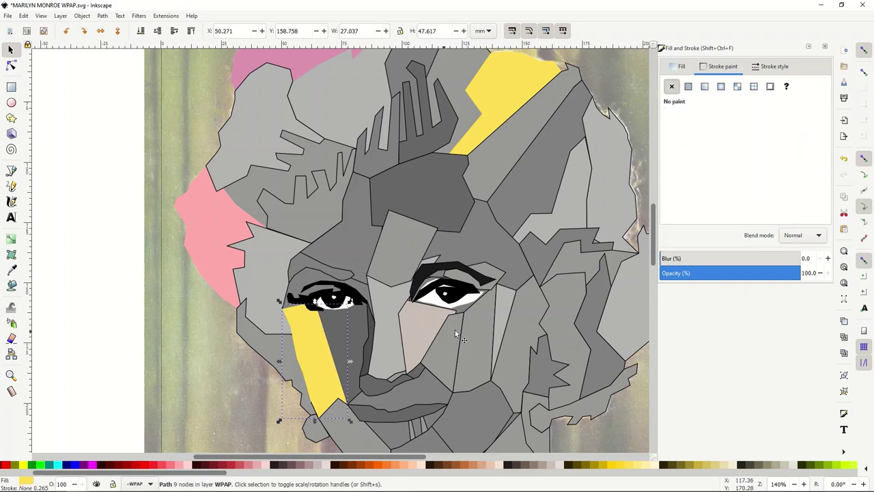
# Step: Fill the thin sliver beside the right eye with sampled yellow, with no outline
pyautogui.click(504, 310)
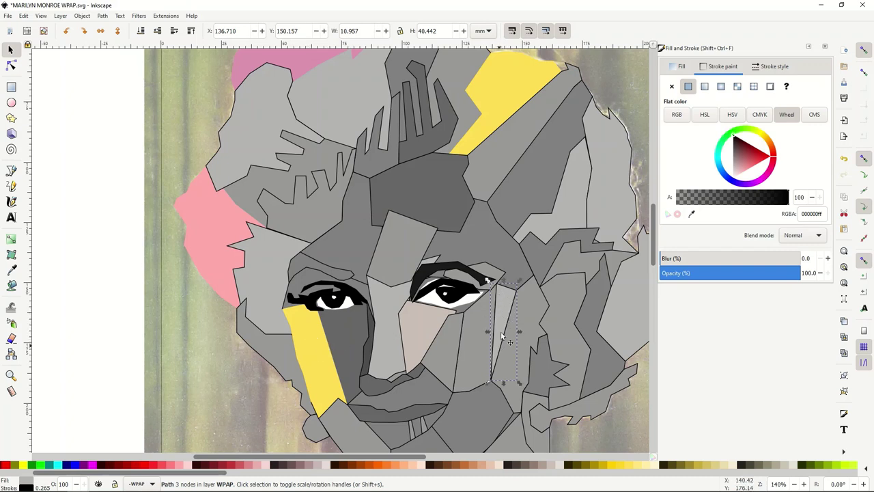
pyautogui.click(692, 214)
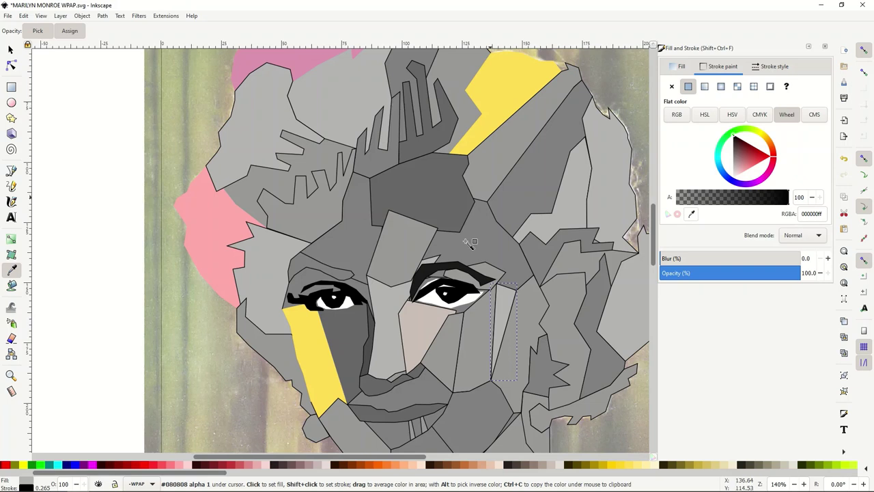
pyautogui.click(311, 345)
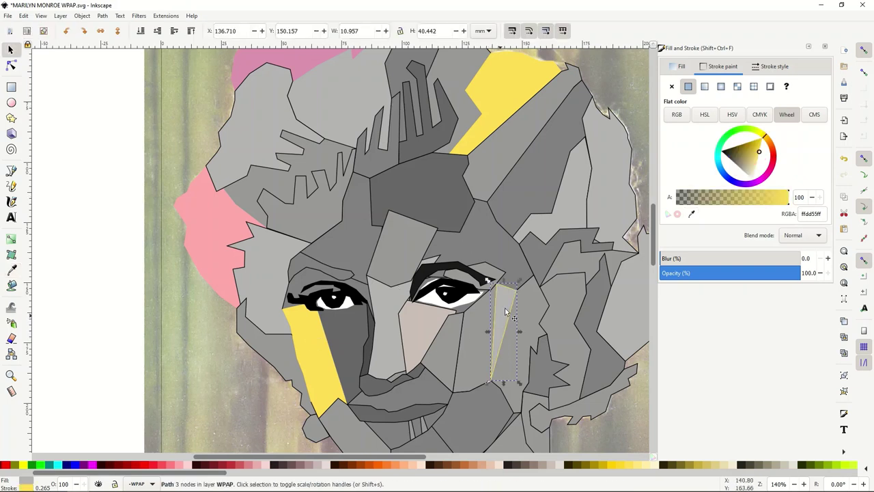
pyautogui.click(671, 86)
pyautogui.click(681, 68)
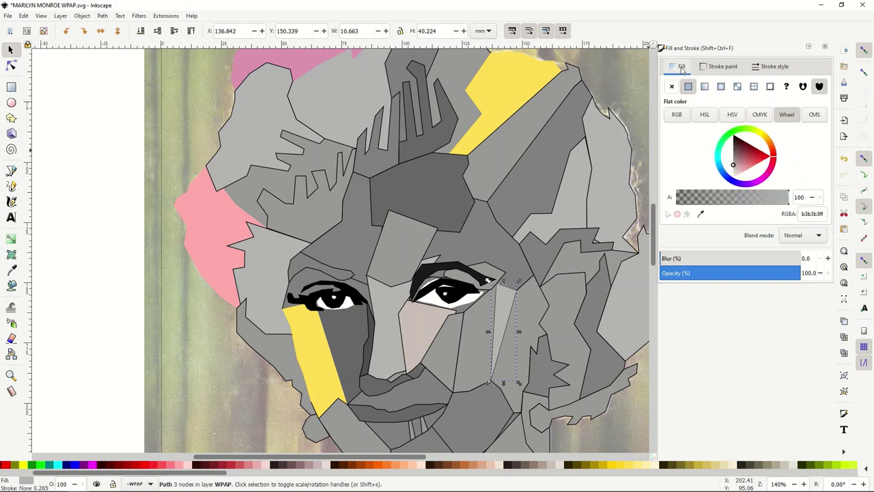
pyautogui.click(700, 213)
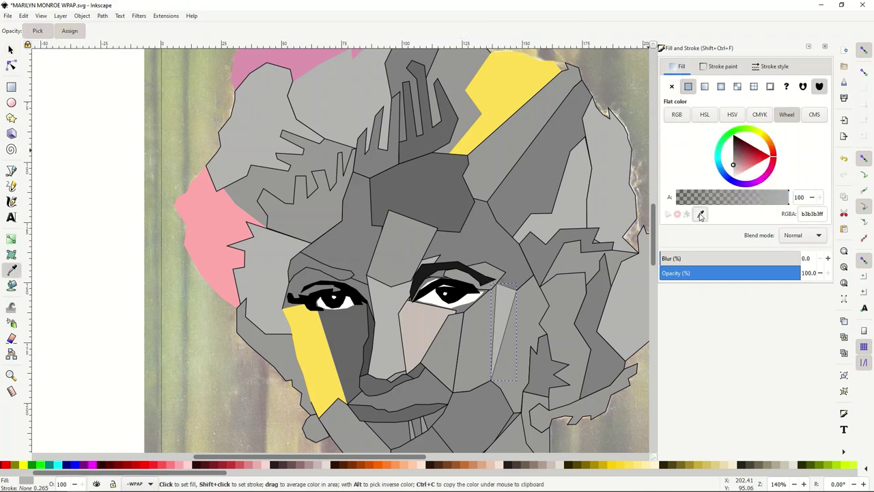
pyautogui.click(319, 357)
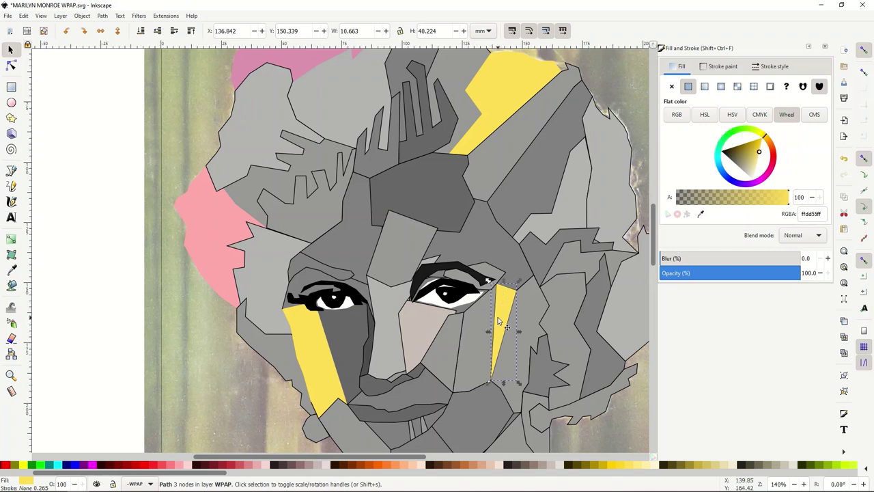
pyautogui.click(717, 69)
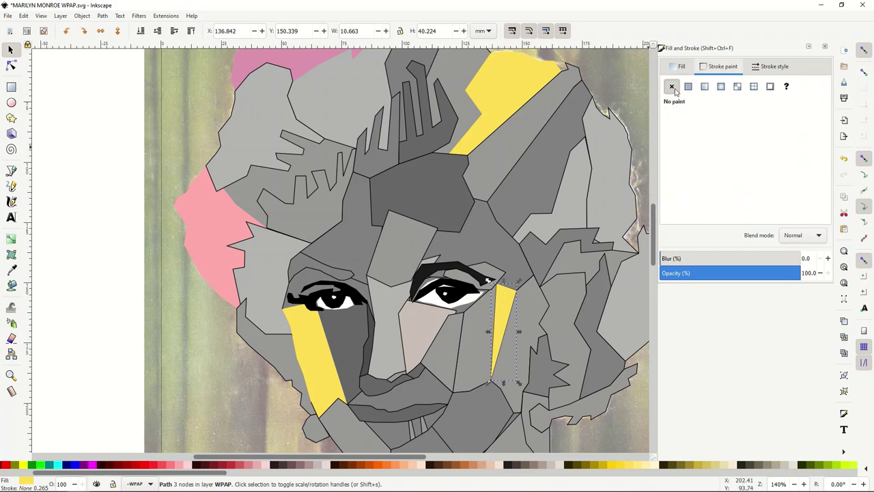
pyautogui.click(315, 353)
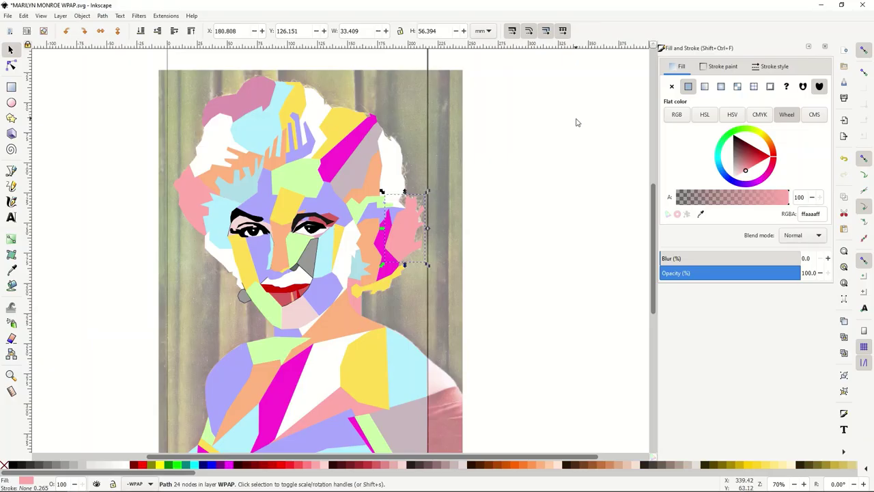
# Step: Toggle the WPAP layer's visibility repeatedly to compare the pastel facets with the reference photo
pyautogui.moveTo(654, 202)
pyautogui.mouseDown()
pyautogui.moveTo(652, 222)
pyautogui.moveTo(649, 212)
pyautogui.mouseUp()
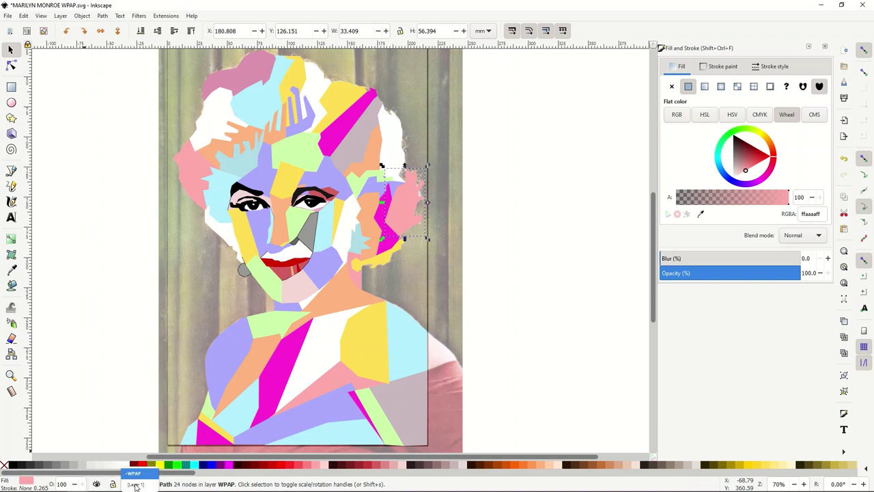
pyautogui.click(96, 484)
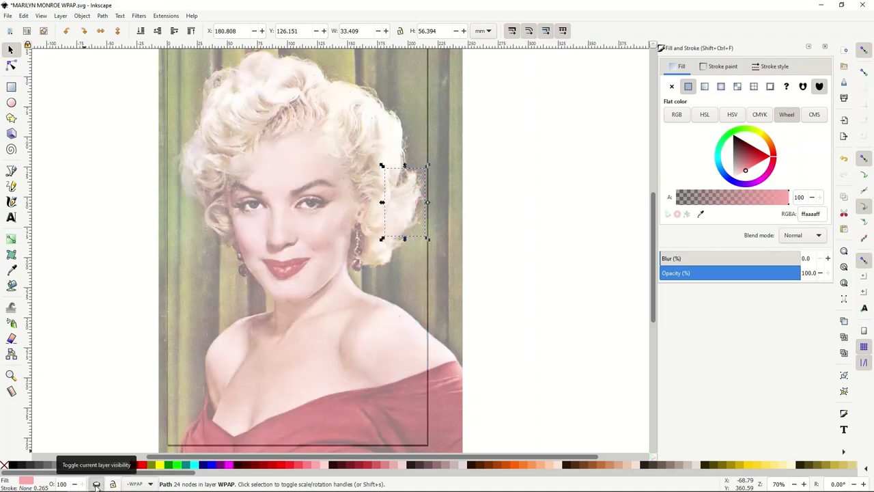
pyautogui.click(96, 484)
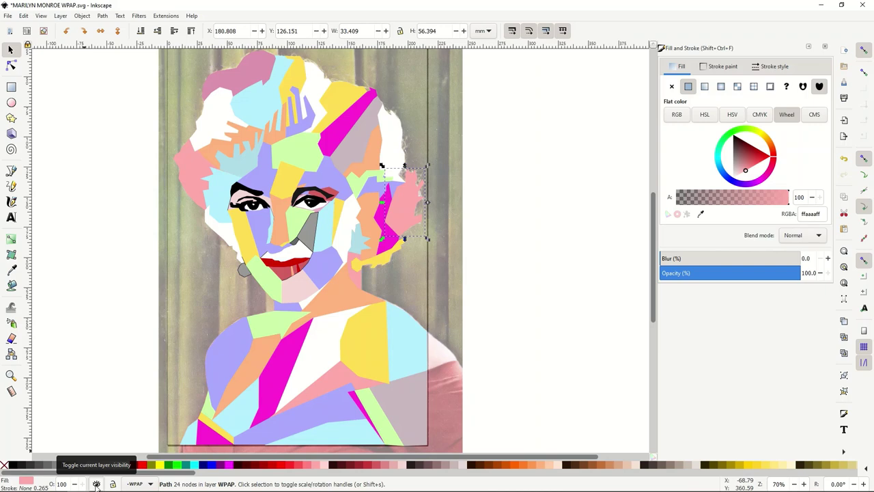
pyautogui.click(96, 484)
pyautogui.click(96, 484)
pyautogui.click(97, 484)
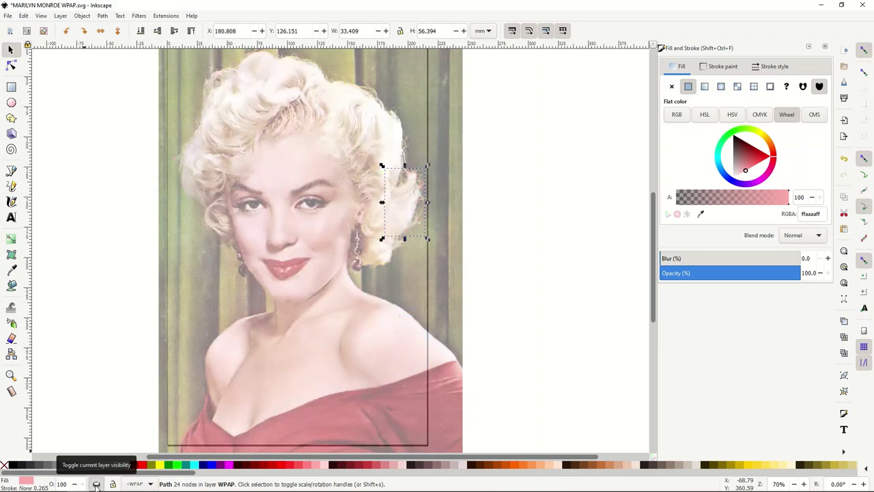
pyautogui.click(97, 484)
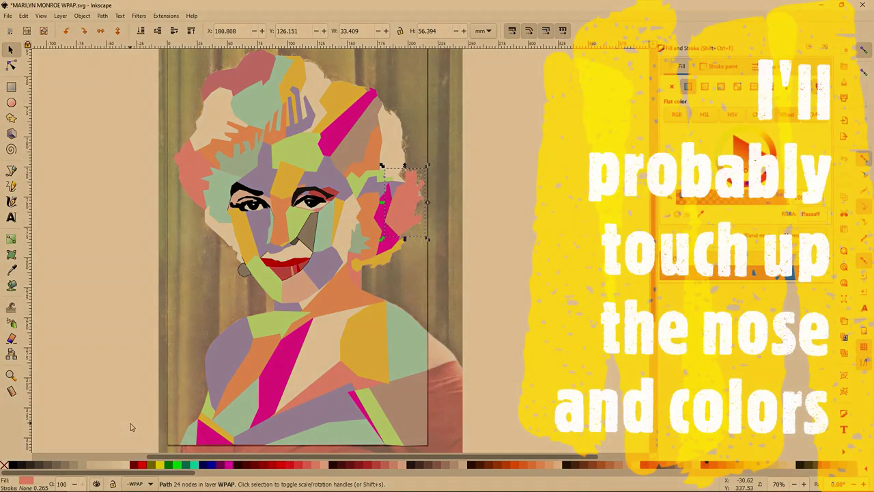
pyautogui.click(97, 483)
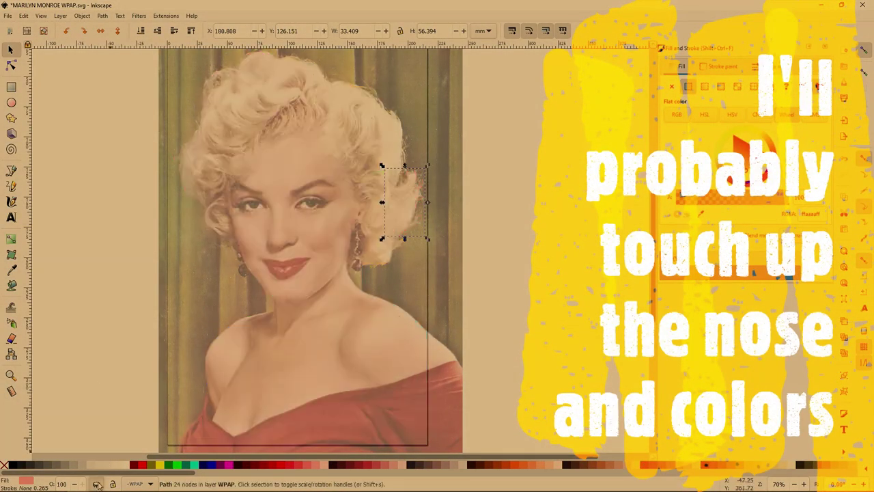
pyautogui.click(96, 483)
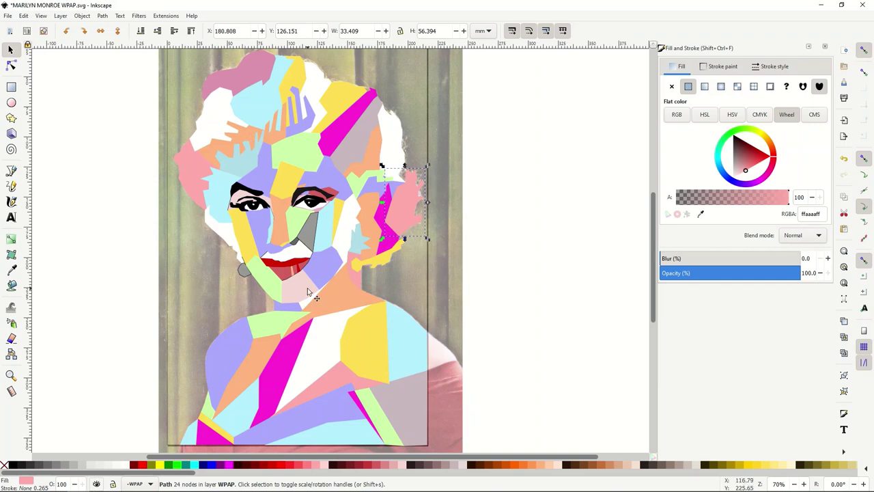
# Step: Fill the small dark-grey nose facet with sampled magenta and remove its outline
pyautogui.scroll(4, 308, 288)
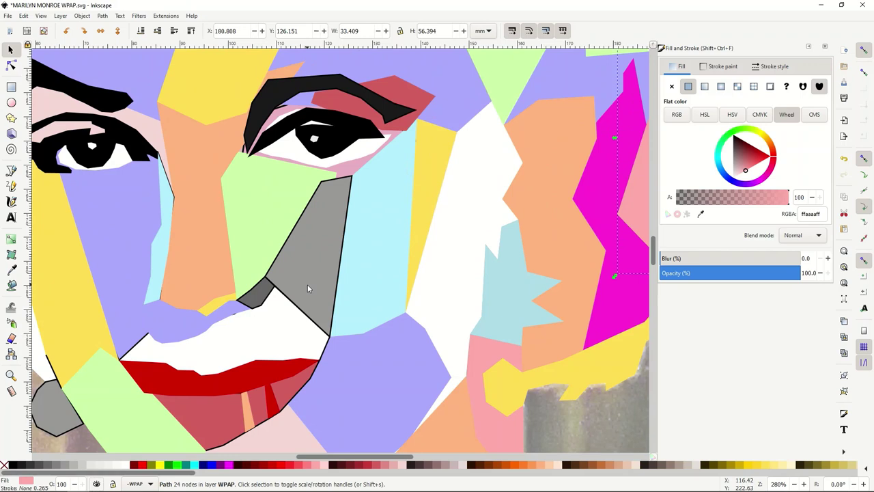
pyautogui.click(254, 296)
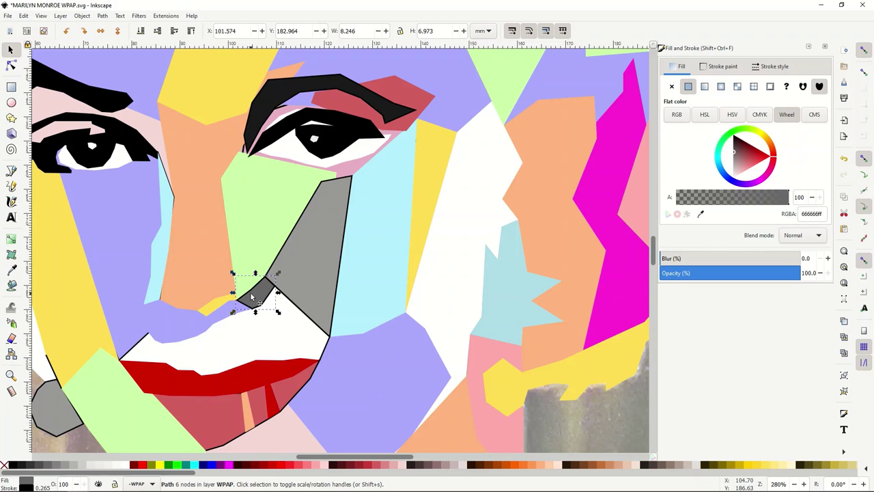
pyautogui.click(723, 66)
pyautogui.click(672, 86)
pyautogui.click(676, 73)
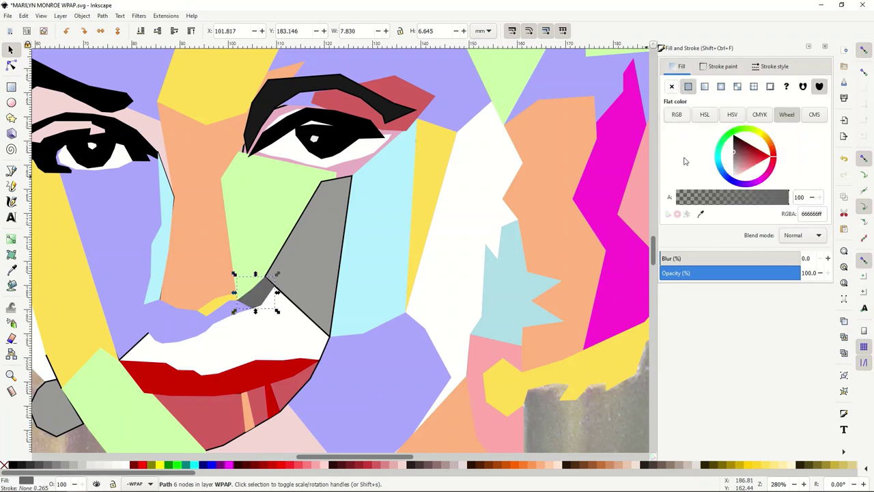
pyautogui.click(700, 214)
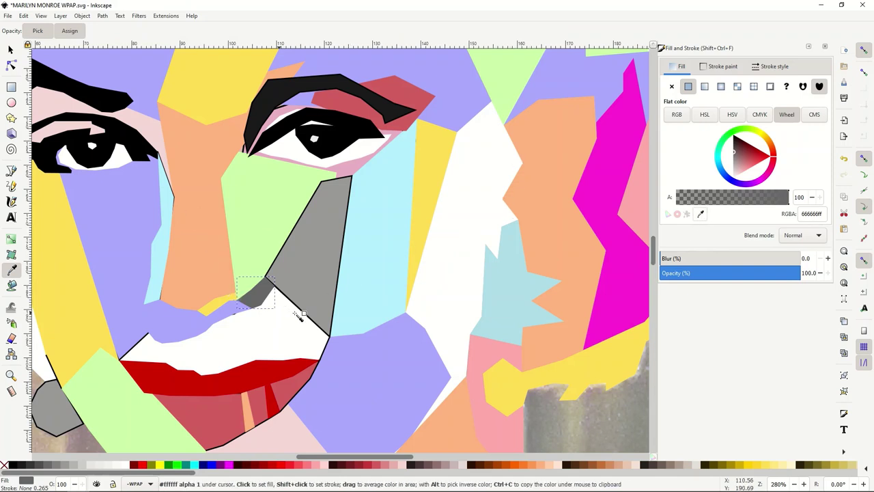
pyautogui.click(593, 209)
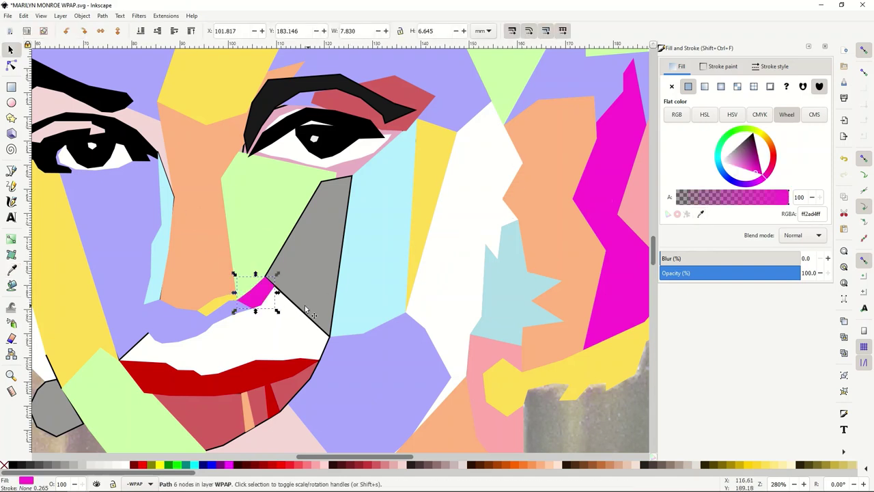
# Step: Fill the grey triangle beside the nose with sampled red d35f5f, without outline
pyautogui.click(328, 252)
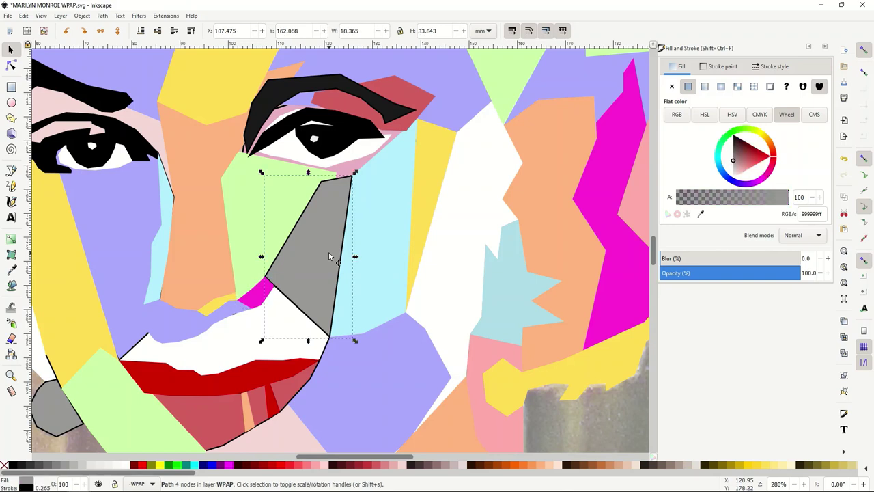
pyautogui.click(718, 67)
pyautogui.click(672, 86)
pyautogui.click(677, 67)
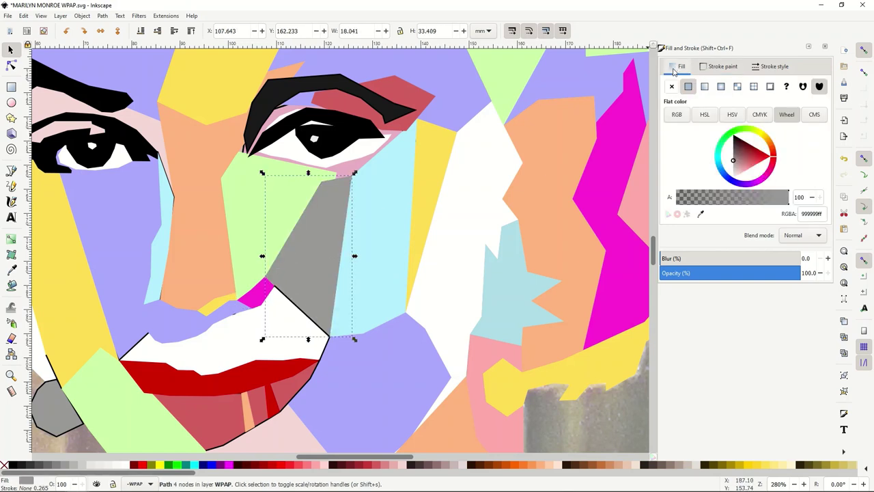
pyautogui.click(700, 214)
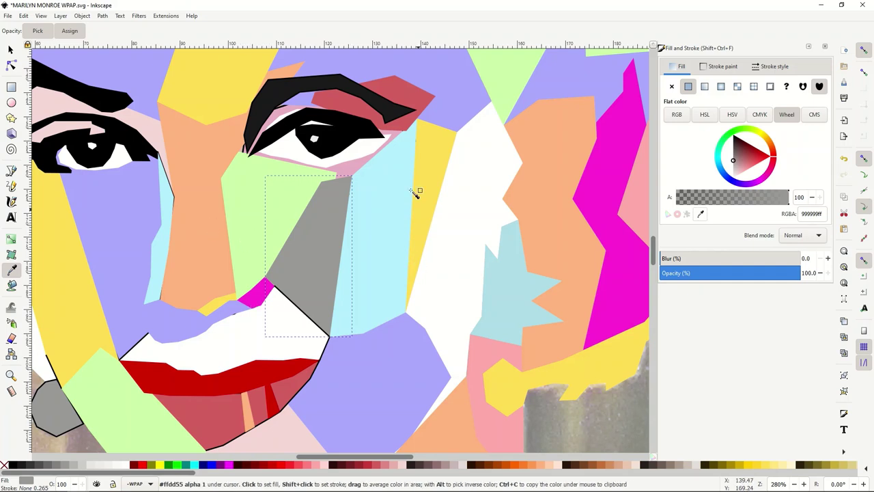
pyautogui.click(399, 101)
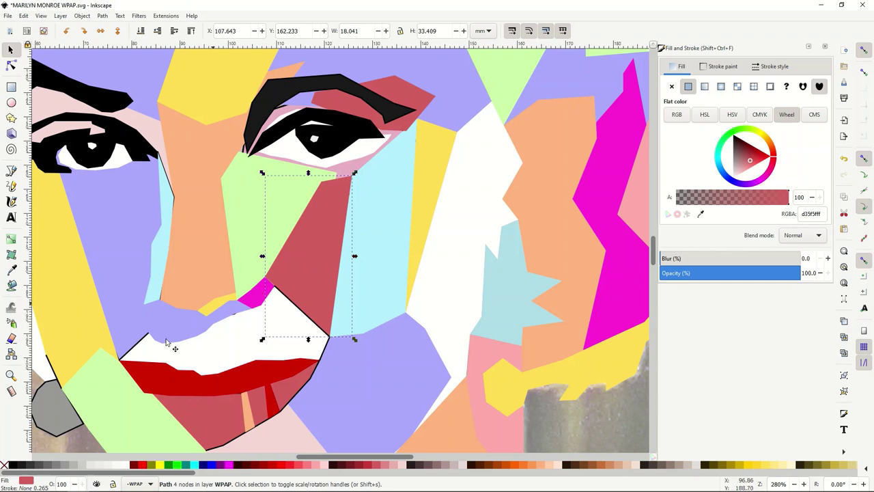
# Step: Remove the black outline from the grey shape at the lower left
pyautogui.click(62, 418)
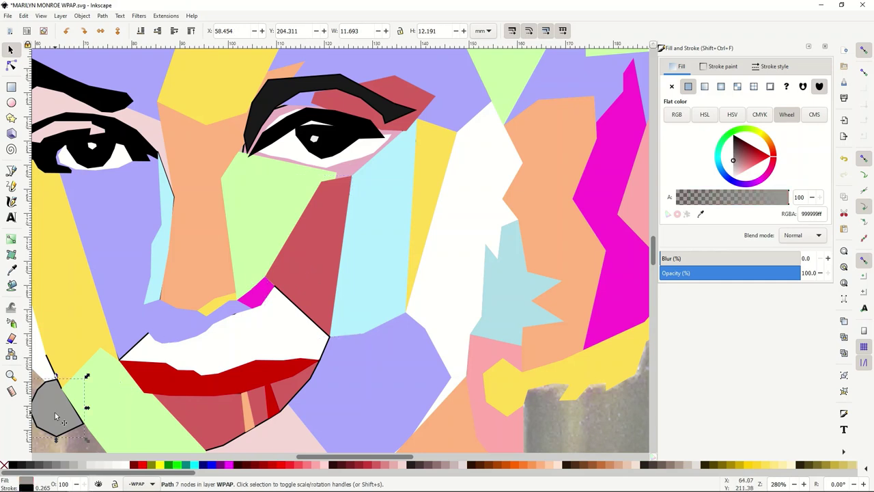
pyautogui.click(729, 71)
pyautogui.click(673, 87)
pyautogui.click(680, 66)
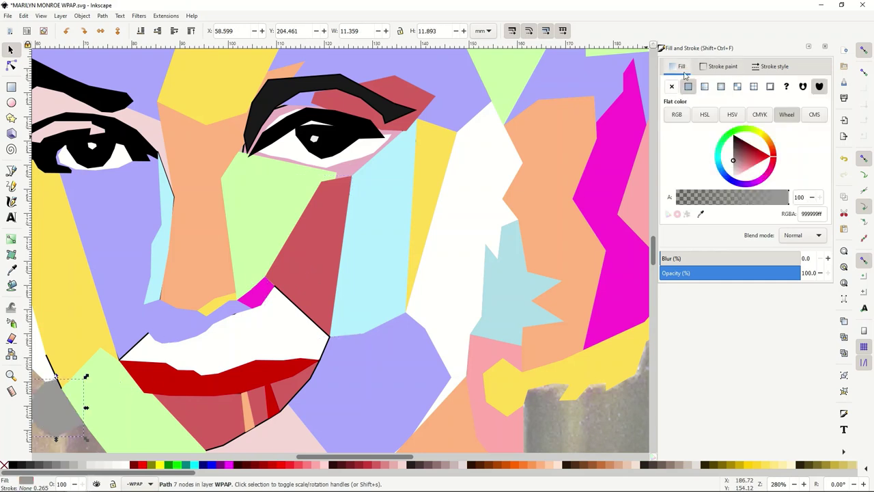
# Step: Fill the lower-left shape with sampled light blue and zoom in on the left eye
pyautogui.press('d')
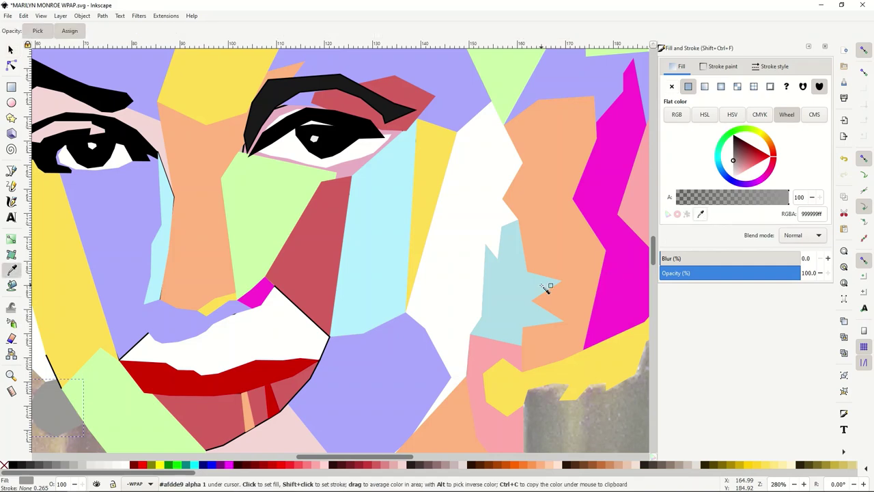
pyautogui.click(517, 302)
pyautogui.press('s')
pyautogui.scroll(-1, 264, 307)
pyautogui.scroll(-1, 260, 308)
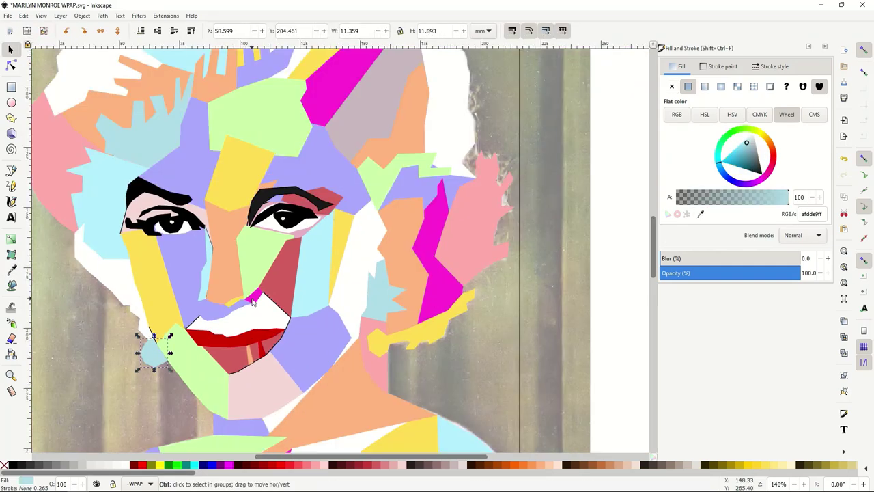
pyautogui.scroll(-1, 257, 305)
pyautogui.scroll(-6, 253, 301)
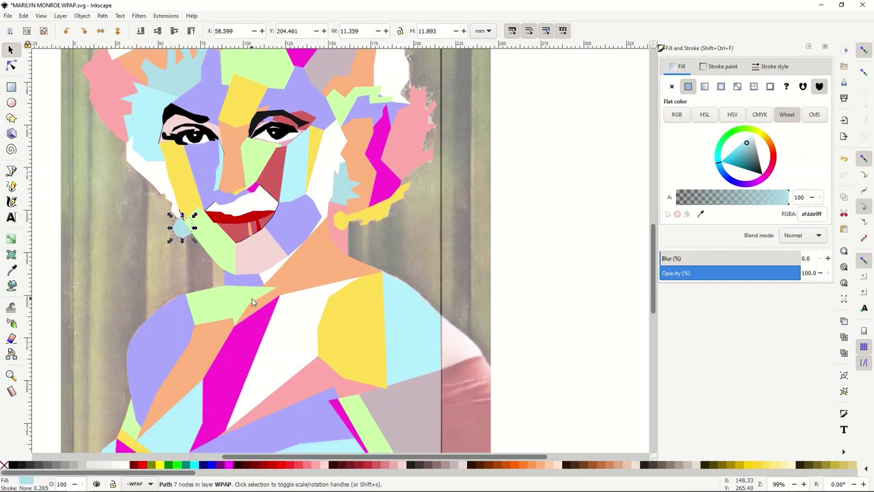
pyautogui.scroll(10, 258, 343)
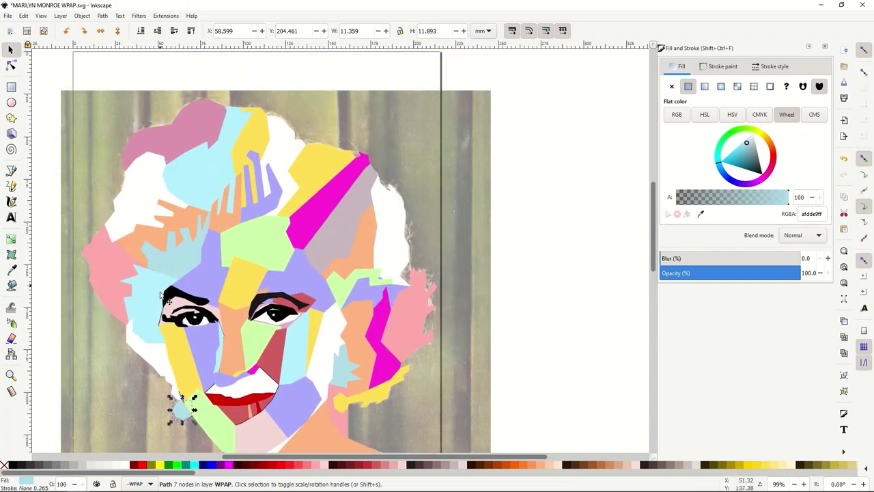
pyautogui.scroll(4, 185, 310)
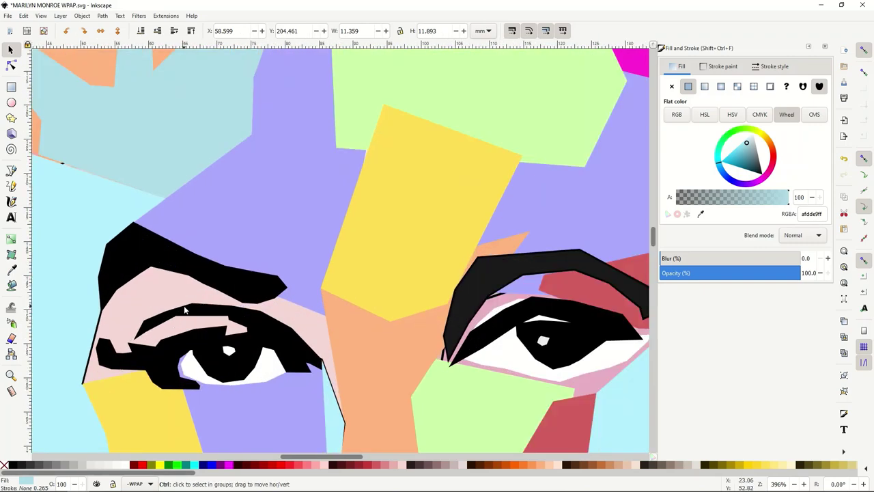
pyautogui.scroll(-4, 183, 309)
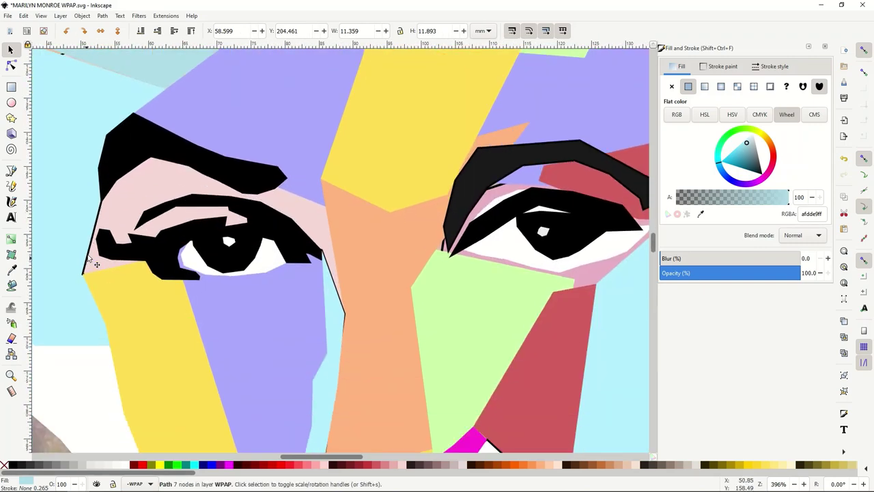
# Step: Remove the black outlines from the shapes around and below the left eye, then deselect
pyautogui.click(334, 295)
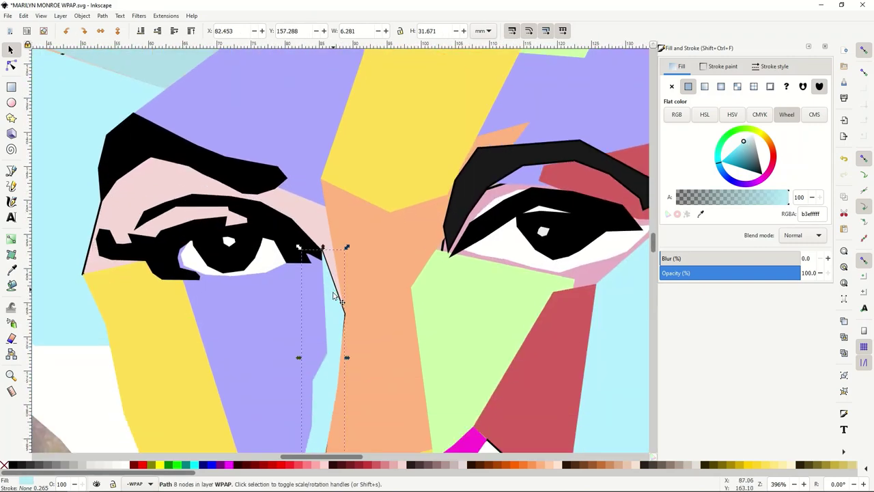
pyautogui.click(719, 66)
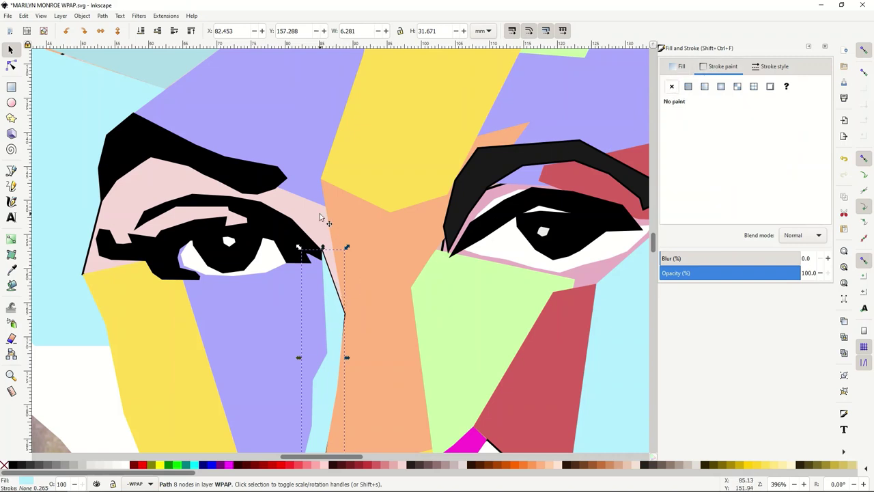
pyautogui.click(328, 258)
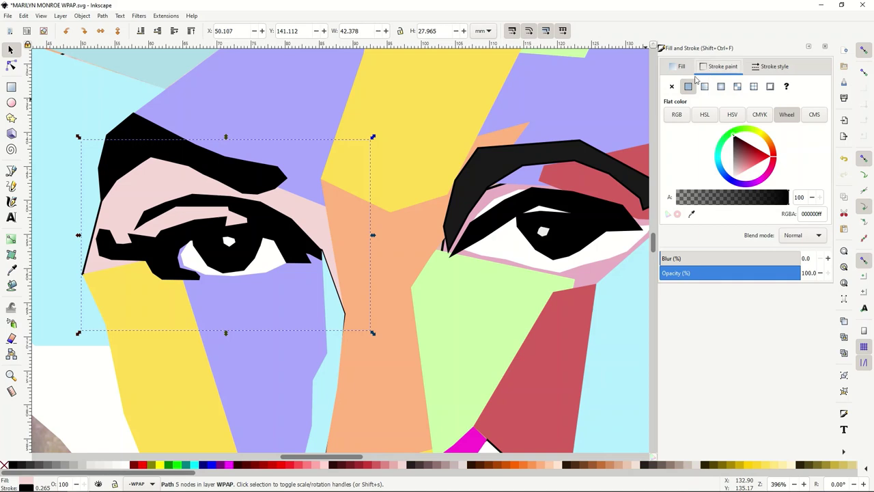
pyautogui.click(672, 86)
pyautogui.click(379, 265)
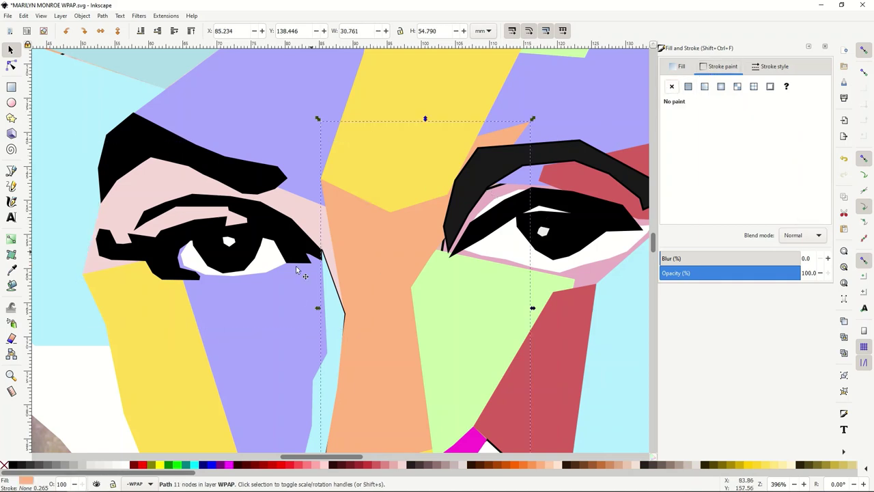
pyautogui.click(293, 303)
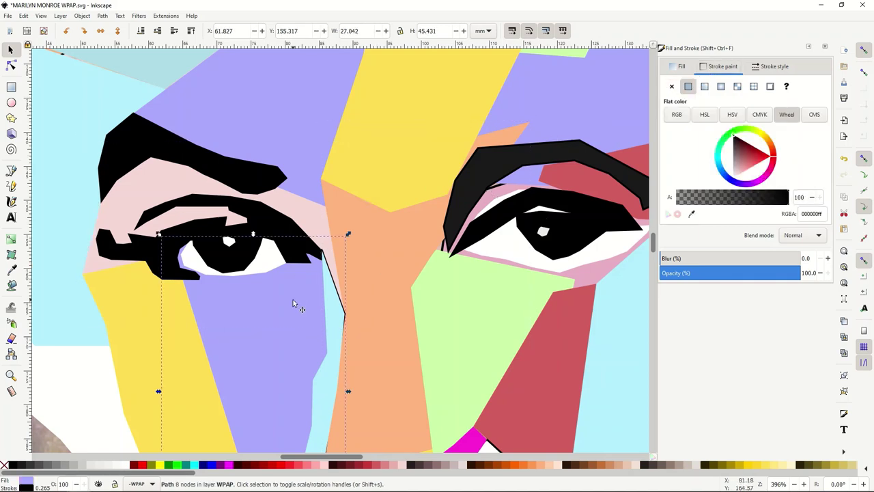
pyautogui.click(672, 86)
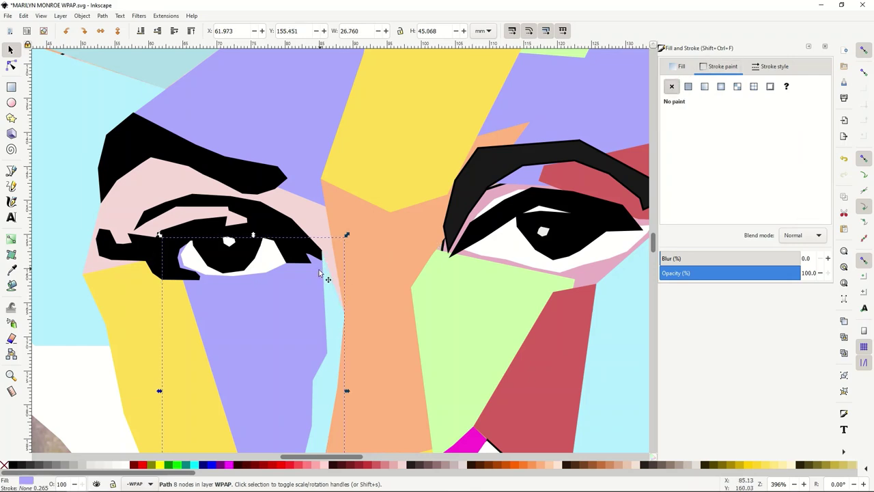
pyautogui.scroll(-3, 320, 272)
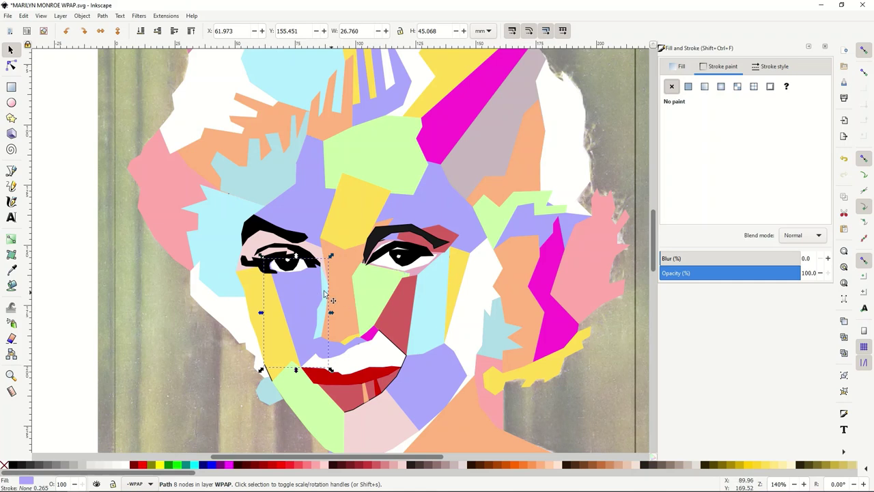
pyautogui.scroll(-1, 274, 299)
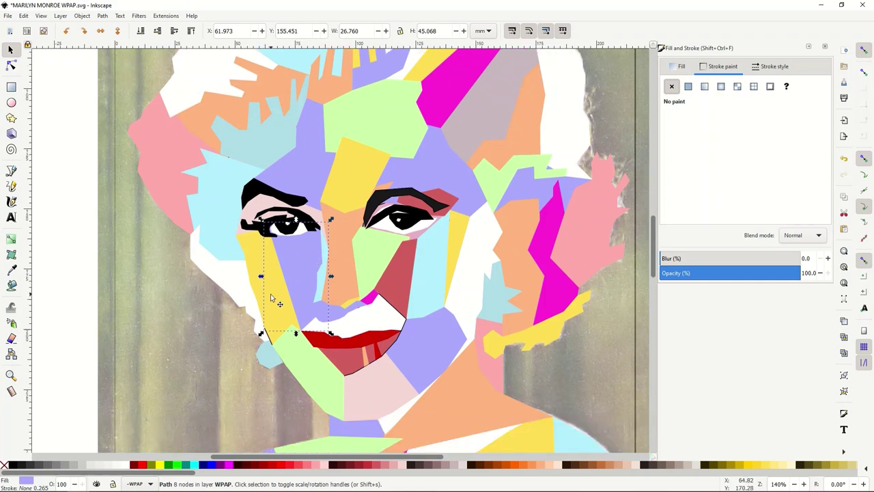
pyautogui.click(176, 302)
pyautogui.scroll(-1, 194, 300)
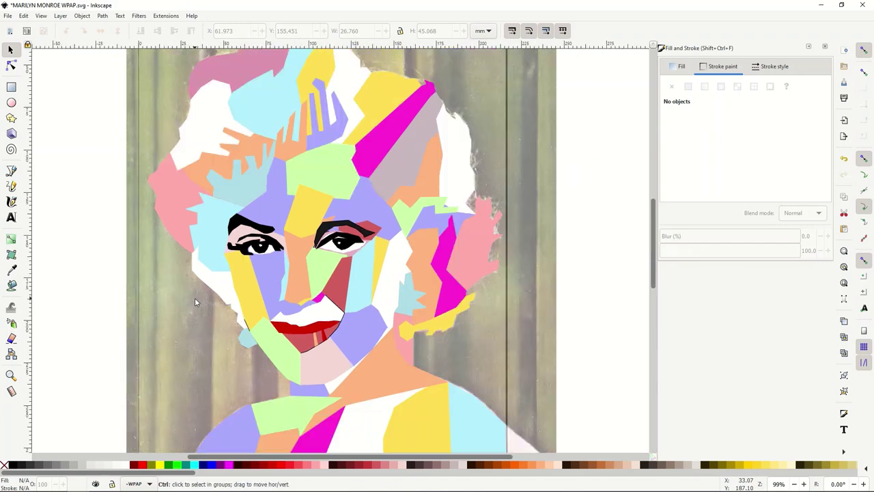
pyautogui.scroll(-1, 194, 298)
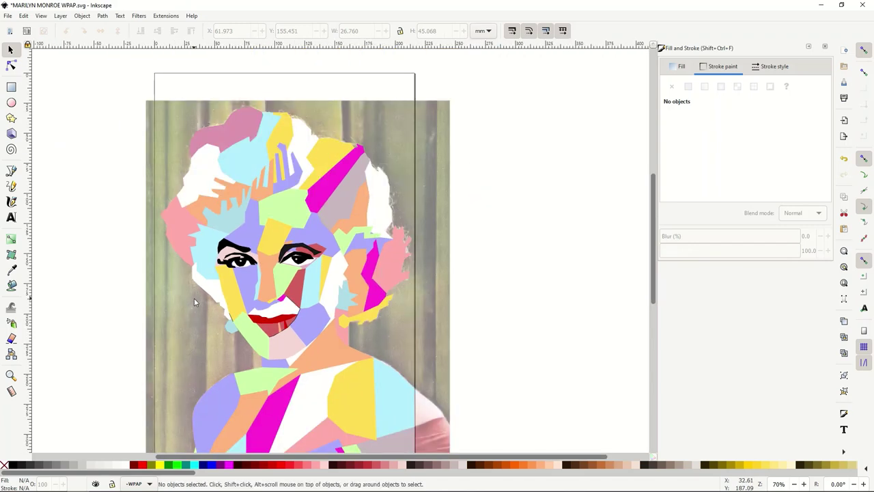
pyautogui.scroll(-3, 194, 298)
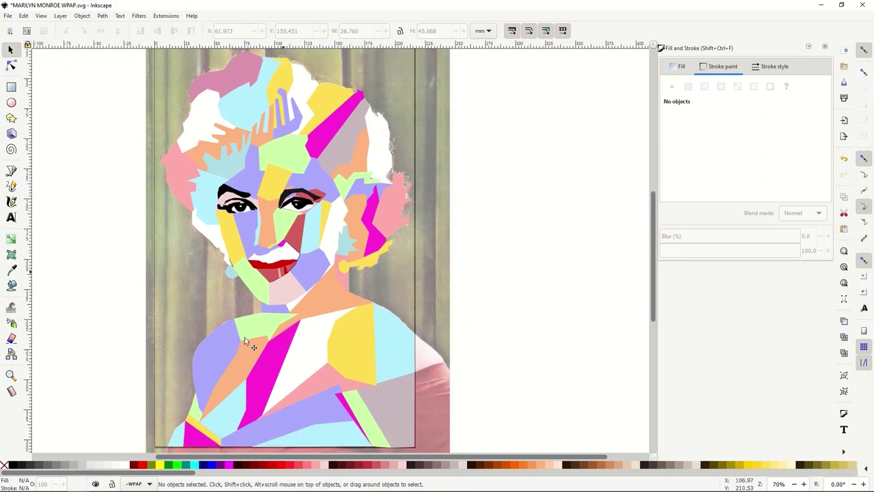
pyautogui.click(95, 483)
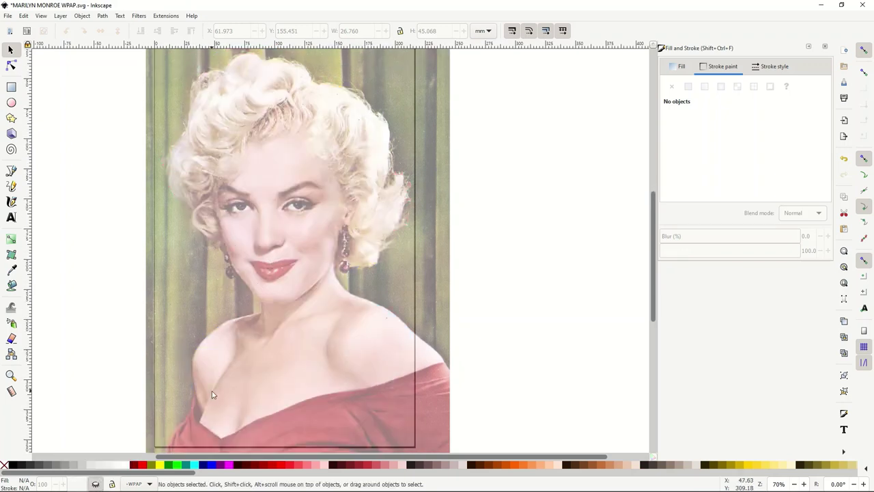
pyautogui.click(96, 484)
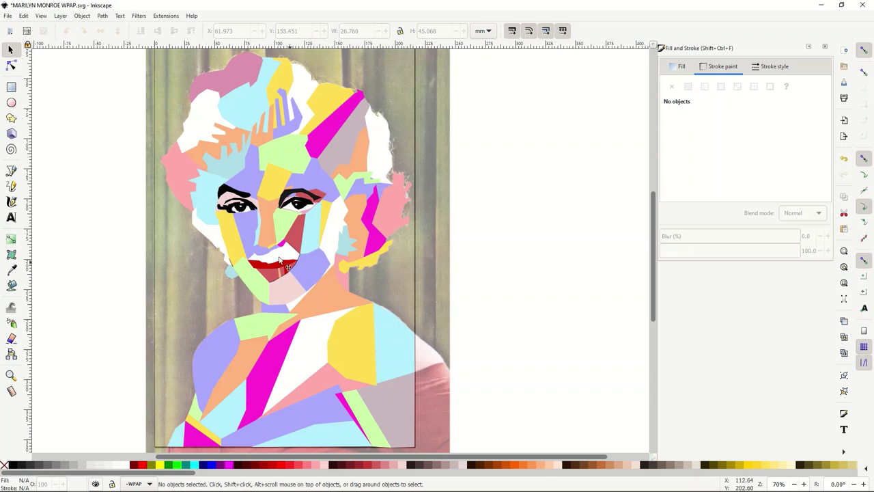
# Step: Fill the small nose shape above the lips with black as a trial
pyautogui.scroll(3, 276, 252)
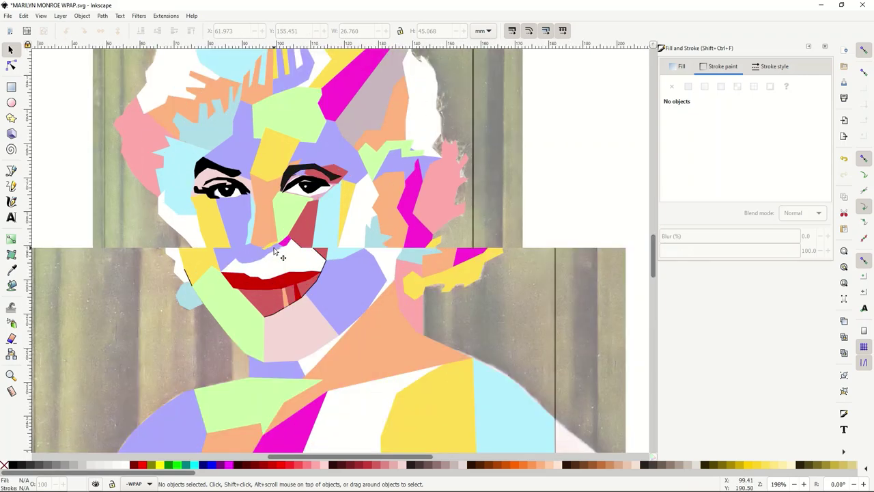
pyautogui.scroll(2, 276, 253)
pyautogui.click(272, 243)
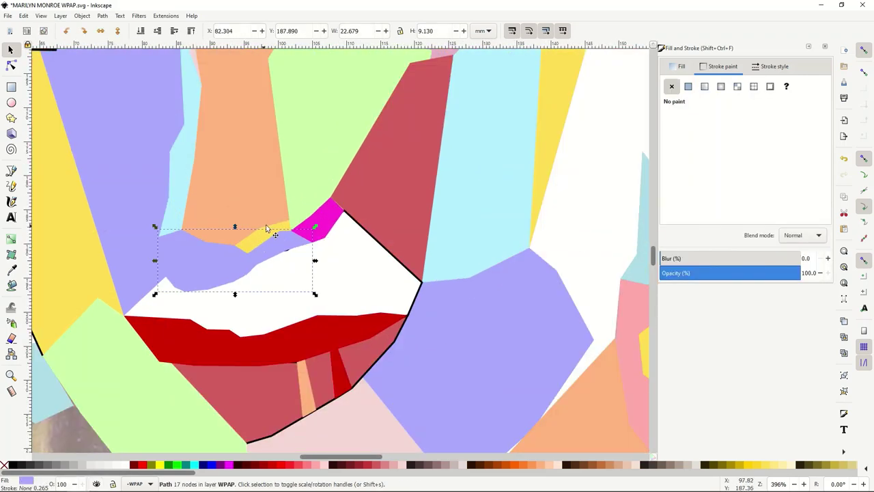
pyautogui.click(270, 233)
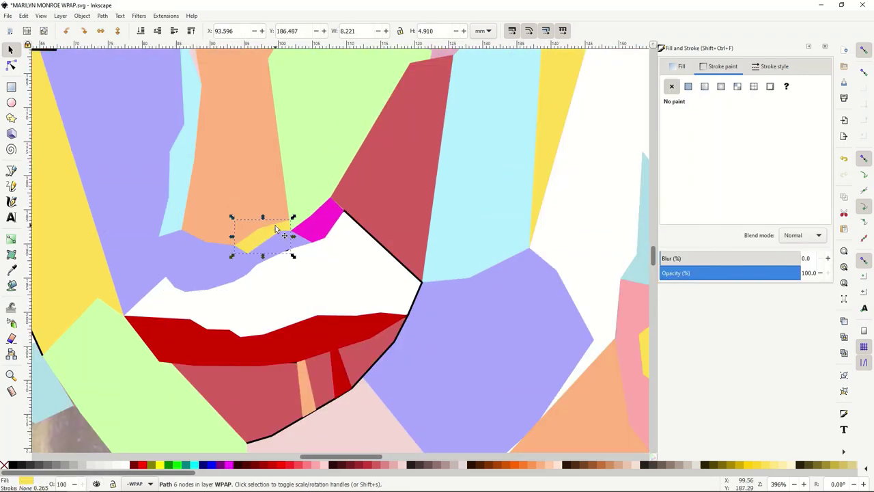
pyautogui.click(15, 465)
pyautogui.scroll(-4, 106, 338)
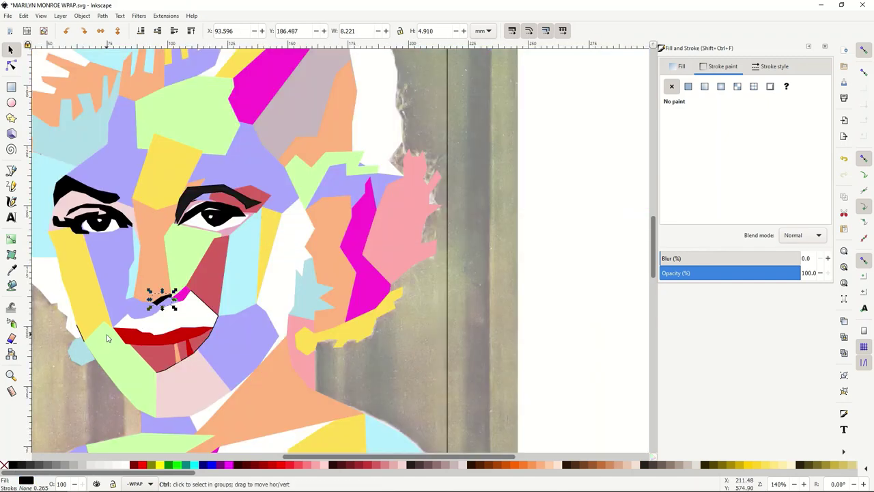
pyautogui.press('Escape')
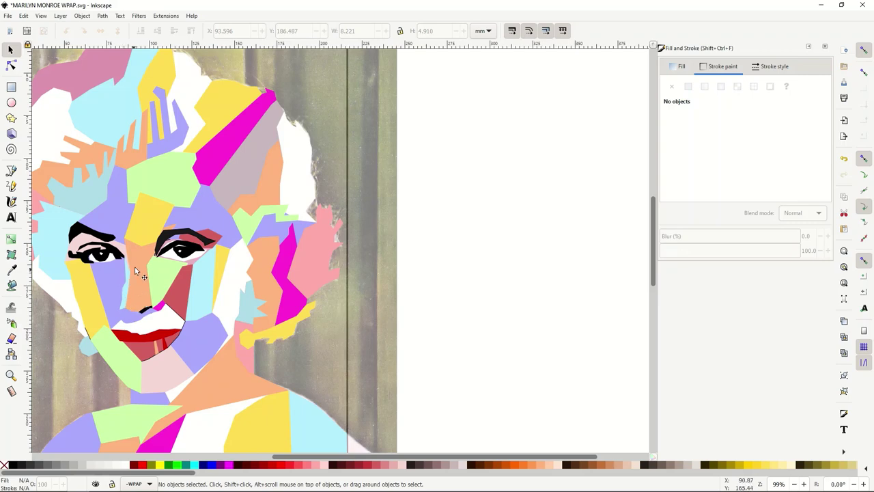
# Step: Refill the nose shape with yellow ffdd55 sampled from a nearby facet, then deselect
pyautogui.scroll(3, 146, 295)
pyautogui.click(142, 334)
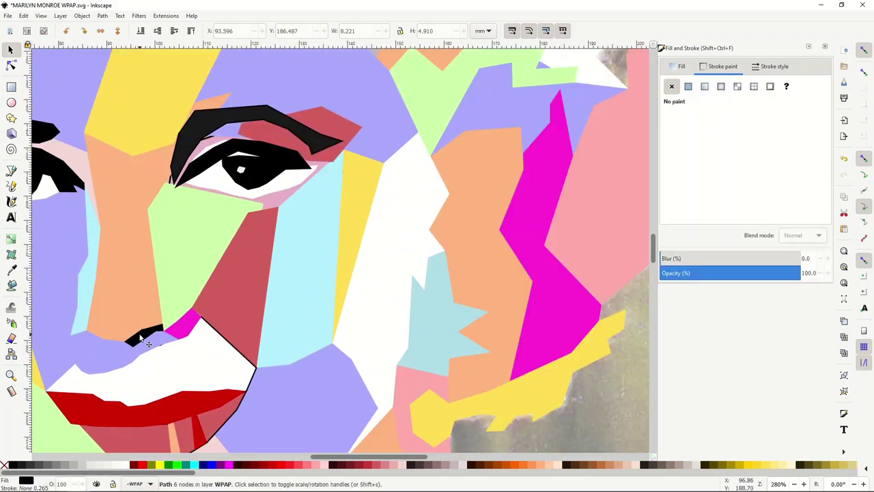
pyautogui.click(681, 66)
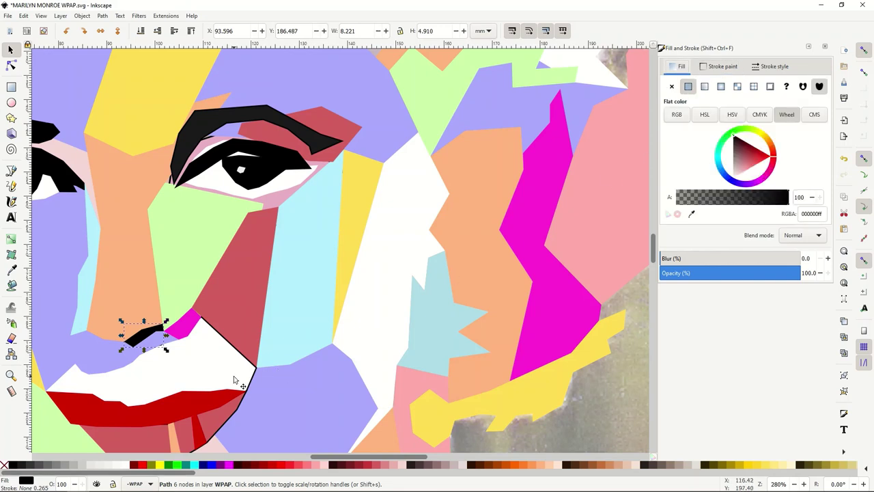
pyautogui.click(692, 214)
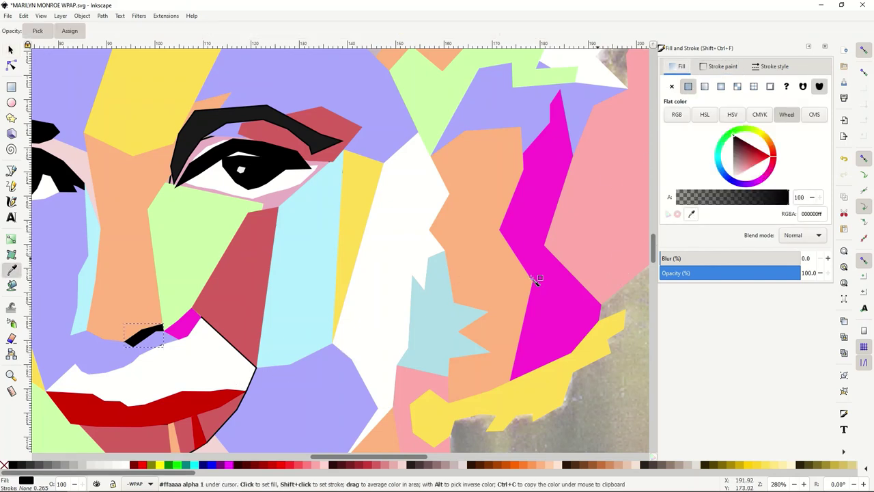
pyautogui.click(358, 239)
pyautogui.keyDown('ctrl'); pyautogui.scroll(-3, 166, 283); pyautogui.keyUp('ctrl')
pyautogui.keyDown('ctrl'); pyautogui.scroll(-2, 163, 291); pyautogui.keyUp('ctrl')
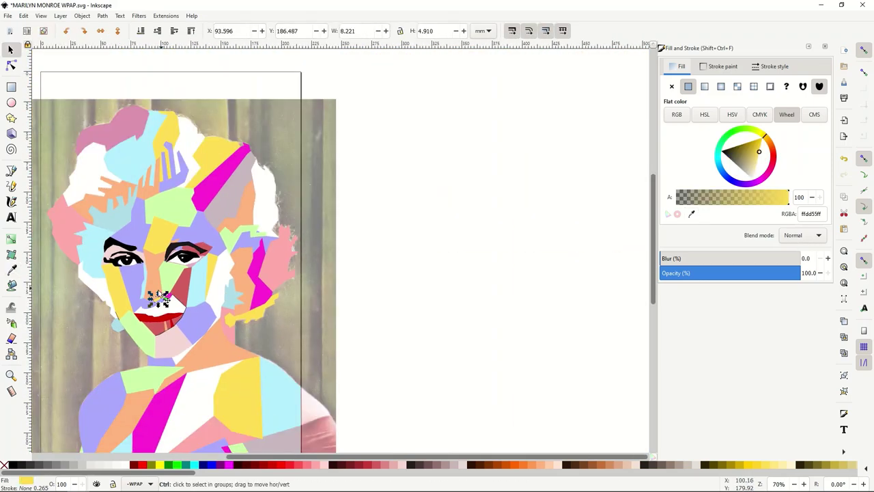
pyautogui.moveTo(295, 456); pyautogui.dragTo(240, 456)
pyautogui.scroll(-3, 196, 392)
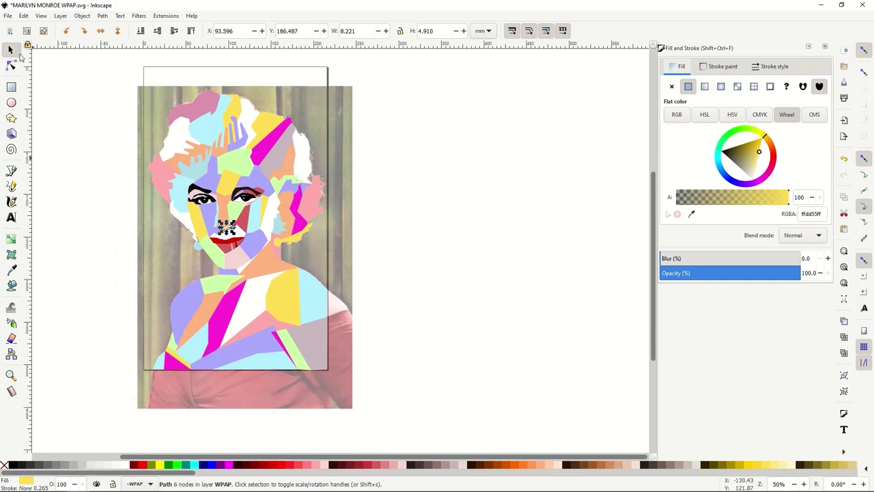
pyautogui.click(105, 146)
pyautogui.keyDown('ctrl'); pyautogui.scroll(2, 136, 159); pyautogui.keyUp('ctrl')
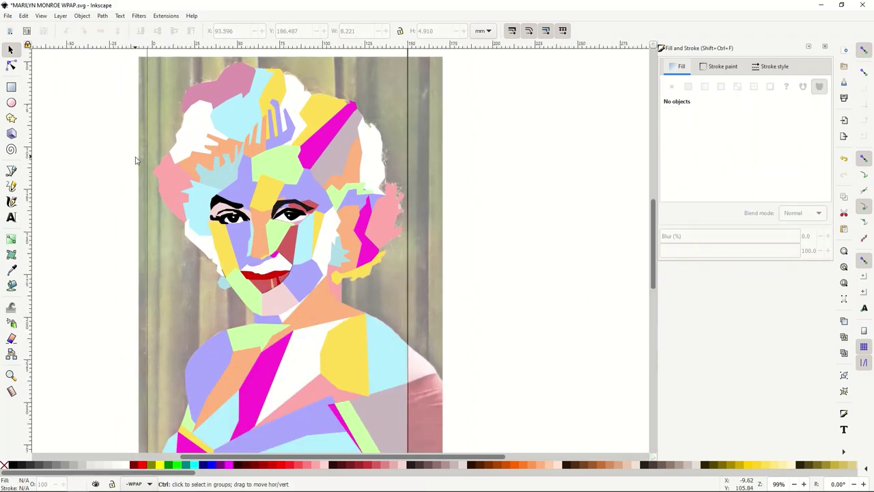
pyautogui.keyDown('ctrl'); pyautogui.scroll(-1, 136, 160); pyautogui.keyUp('ctrl')
pyautogui.scroll(1, 179, 186)
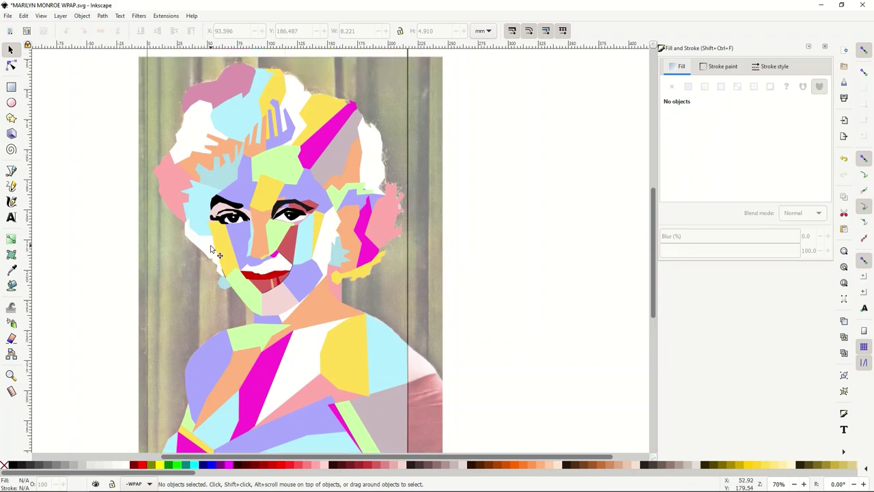
pyautogui.click(208, 374)
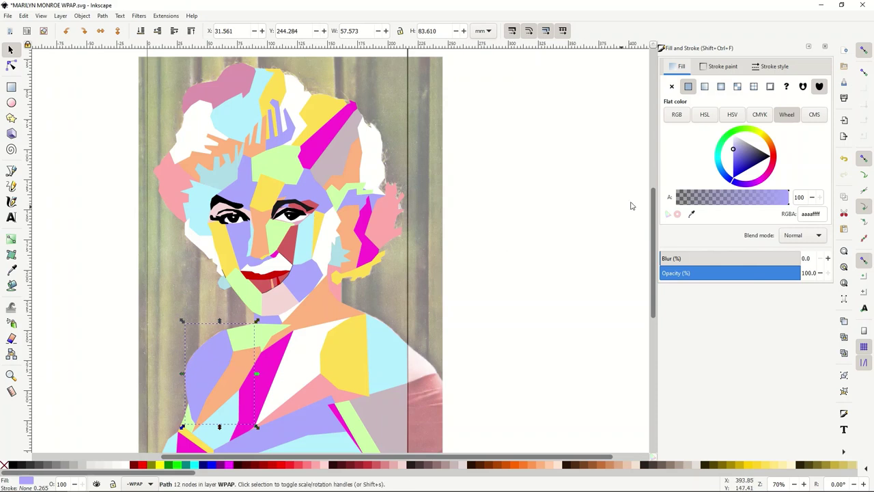
pyautogui.click(692, 214)
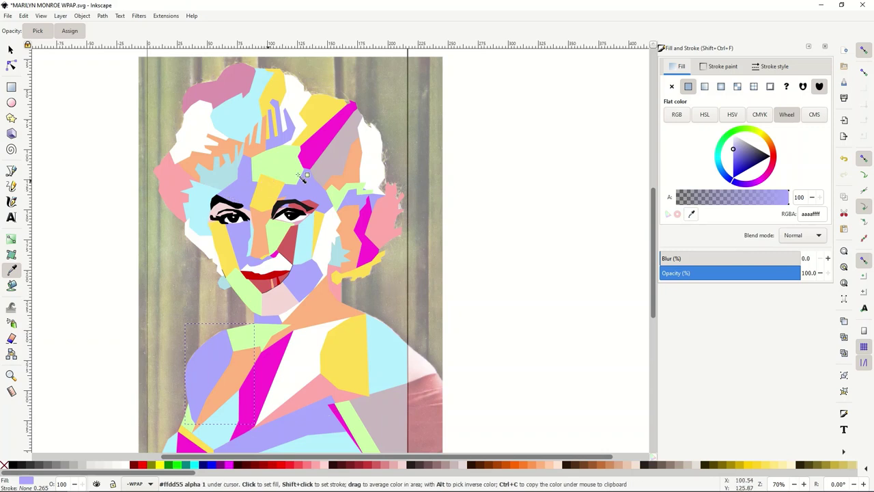
pyautogui.click(337, 155)
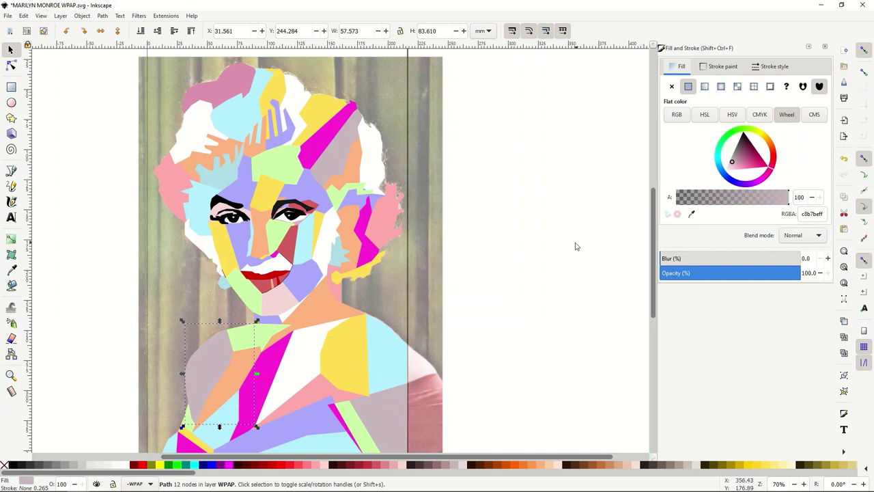
pyautogui.click(690, 215)
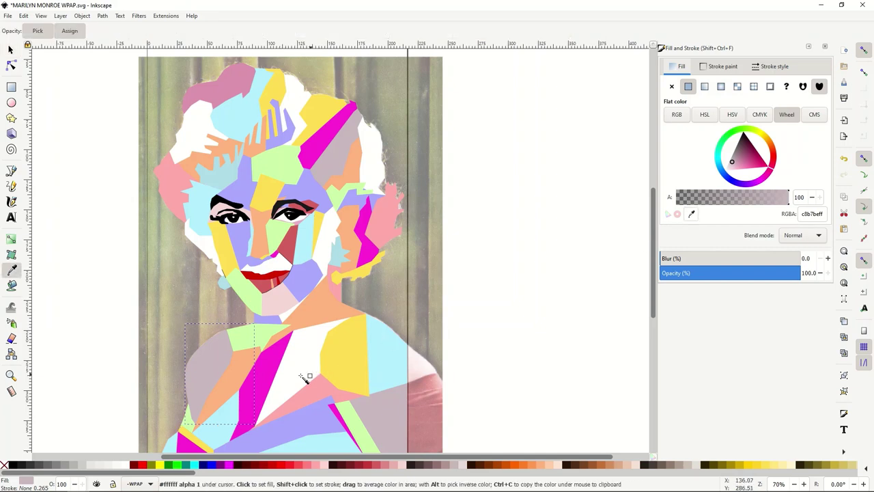
pyautogui.click(271, 375)
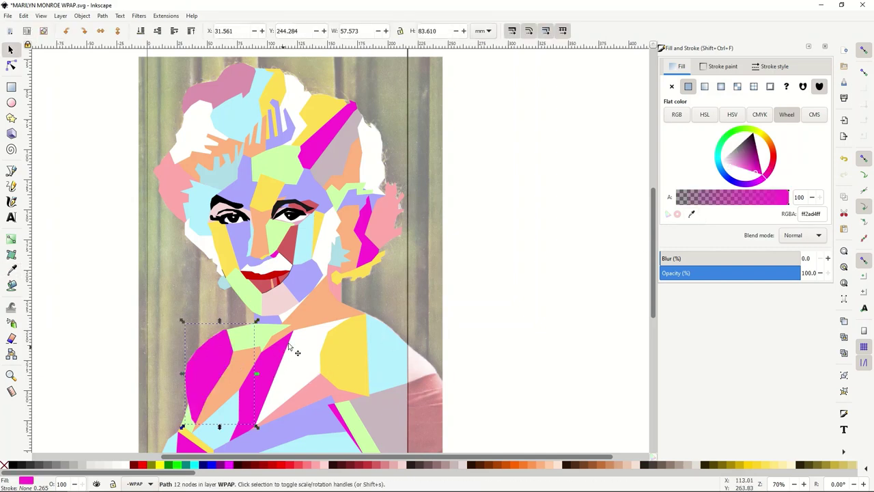
pyautogui.click(691, 214)
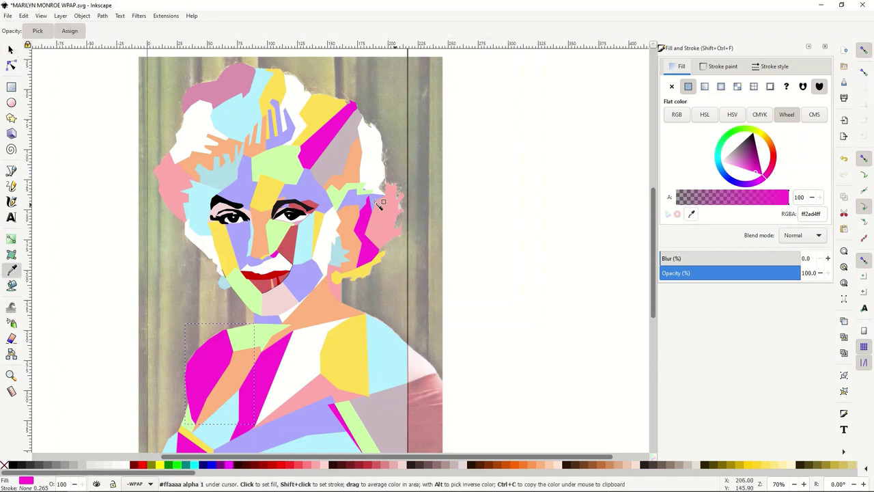
pyautogui.click(305, 190)
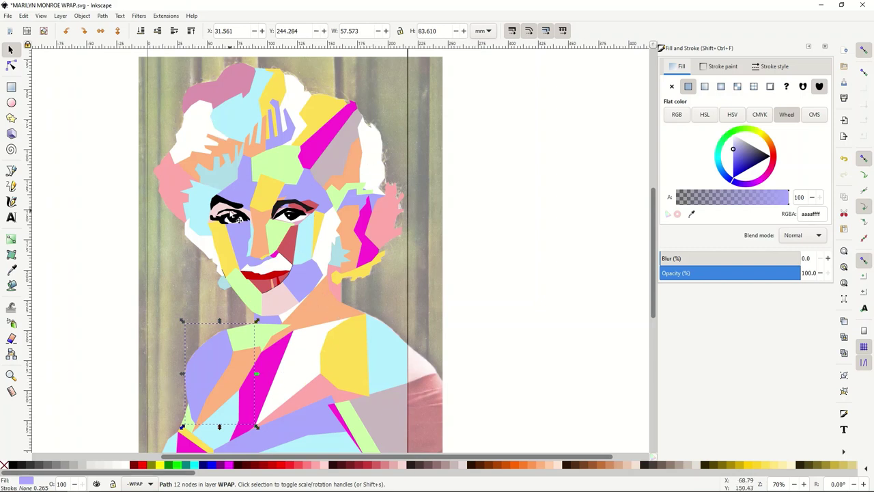
pyautogui.click(87, 271)
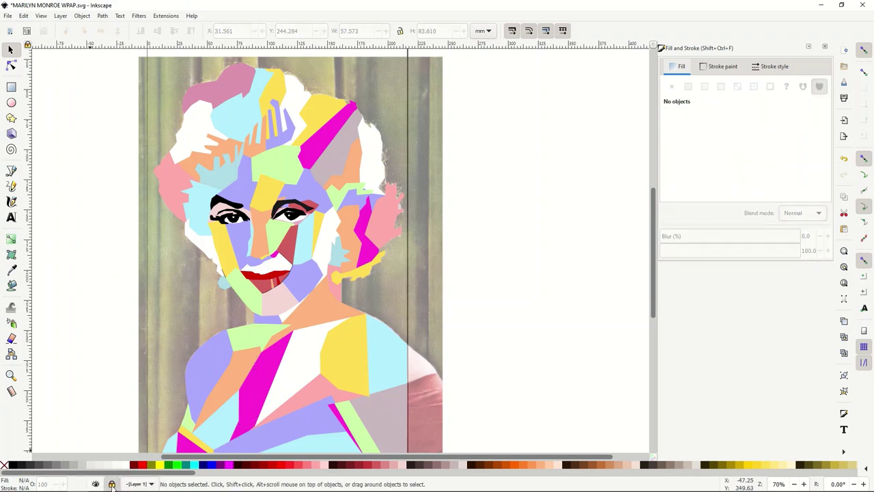
# Step: Unlock Layer 1 and delete the background reference photo
pyautogui.click(111, 485)
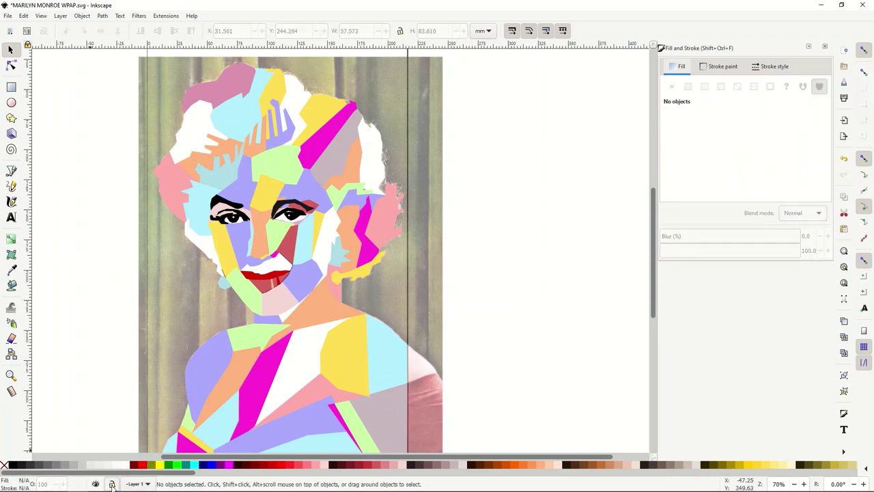
pyautogui.click(164, 332)
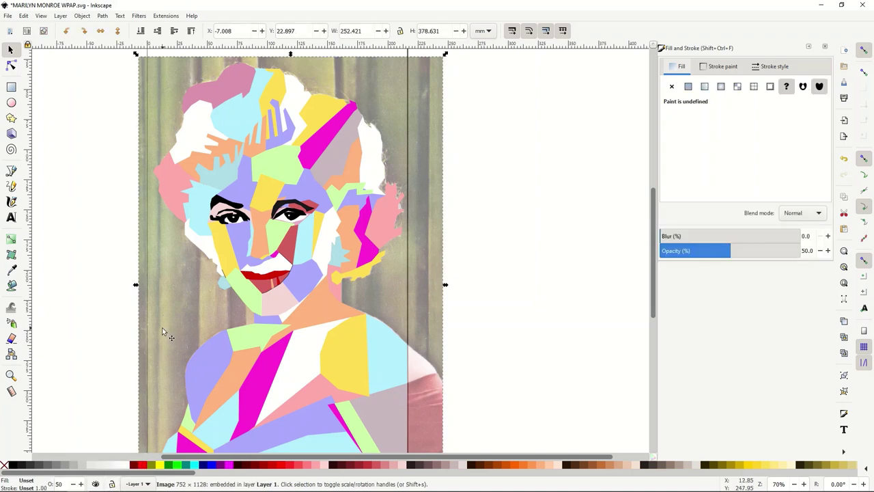
pyautogui.press('Delete')
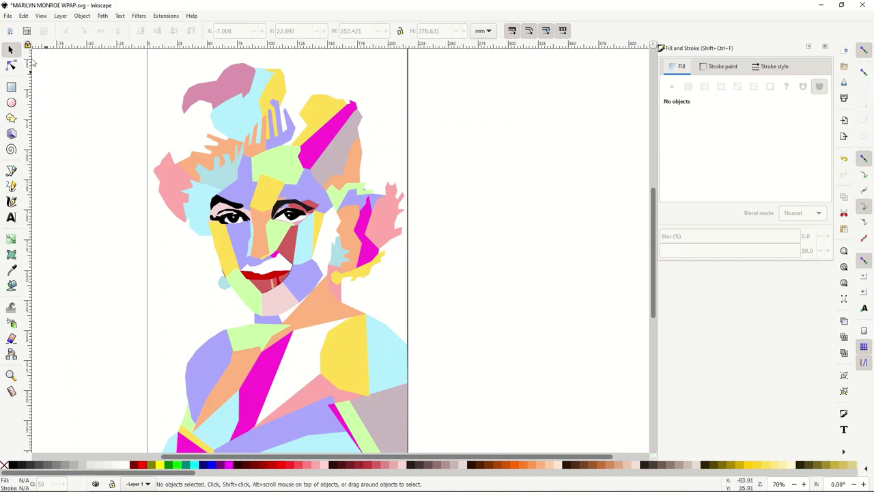
# Step: Bring up File > Save As, then cancel without saving
pyautogui.click(7, 15)
pyautogui.click(41, 92)
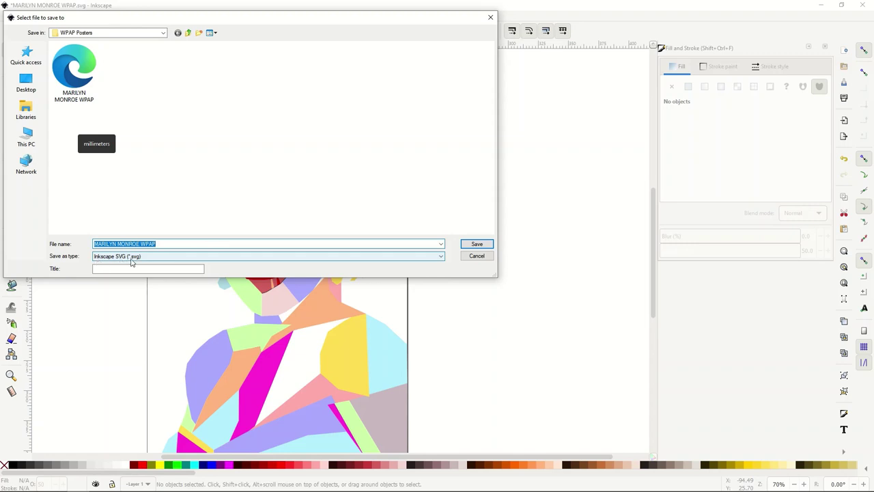
pyautogui.click(471, 256)
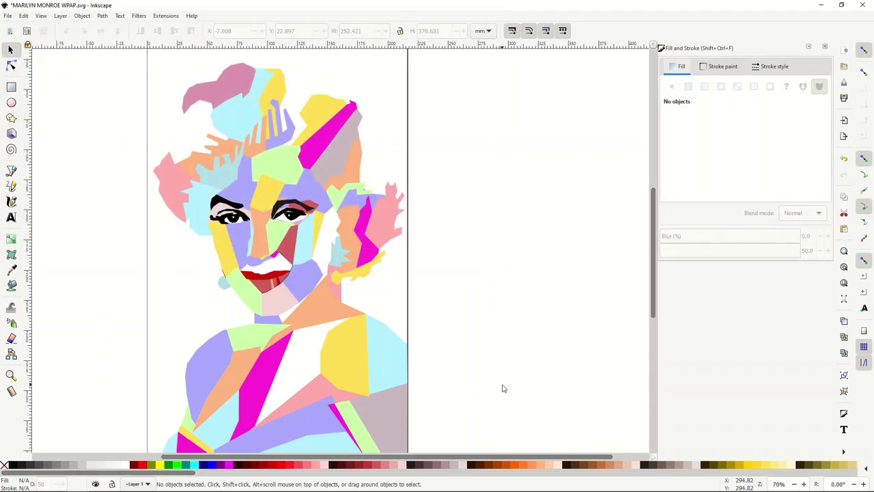
# Step: Set the stroke of the red lower-lip and white upper-lip shapes to No paint
pyautogui.keyDown('ctrl'); pyautogui.scroll(9, 423, 352); pyautogui.keyUp('ctrl')
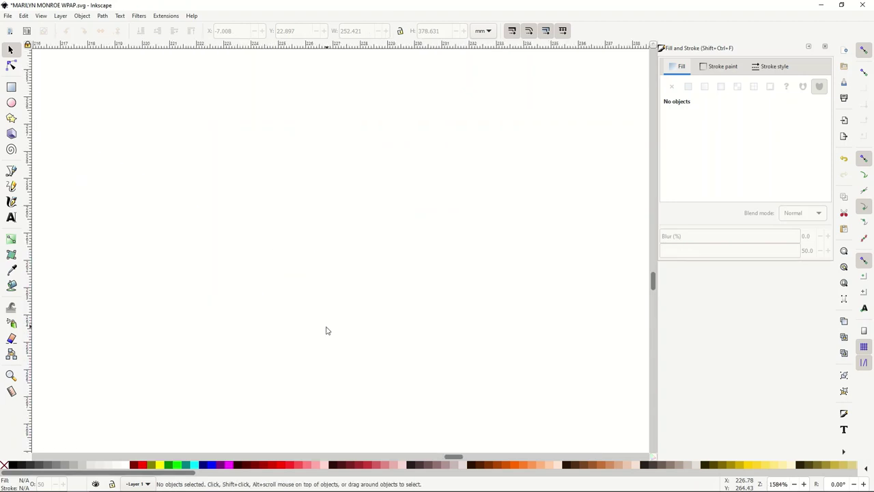
pyautogui.keyDown('ctrl'); pyautogui.scroll(-4, 325, 331); pyautogui.keyUp('ctrl')
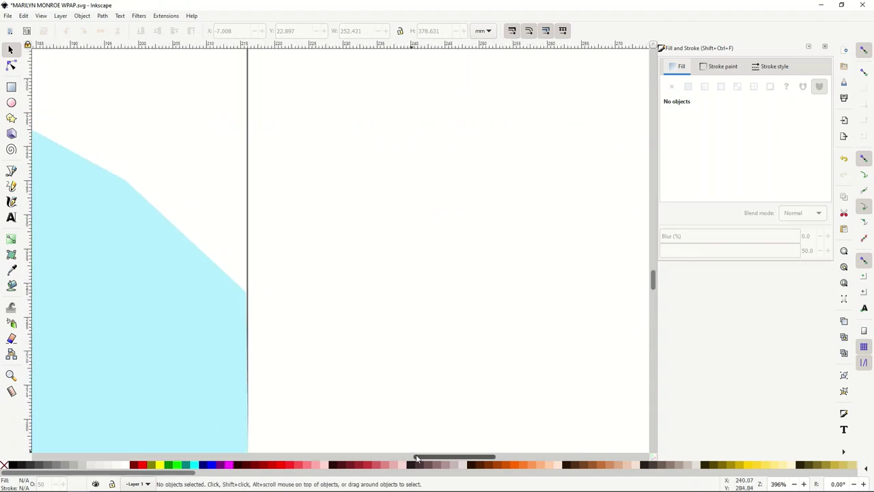
pyautogui.moveTo(416, 456); pyautogui.dragTo(298, 456)
pyautogui.scroll(6, 308, 364)
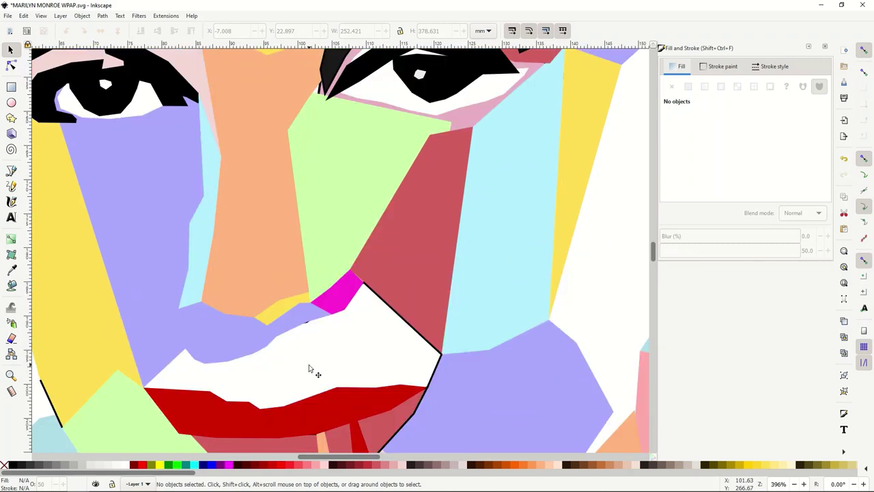
pyautogui.scroll(-4, 309, 369)
pyautogui.click(301, 373)
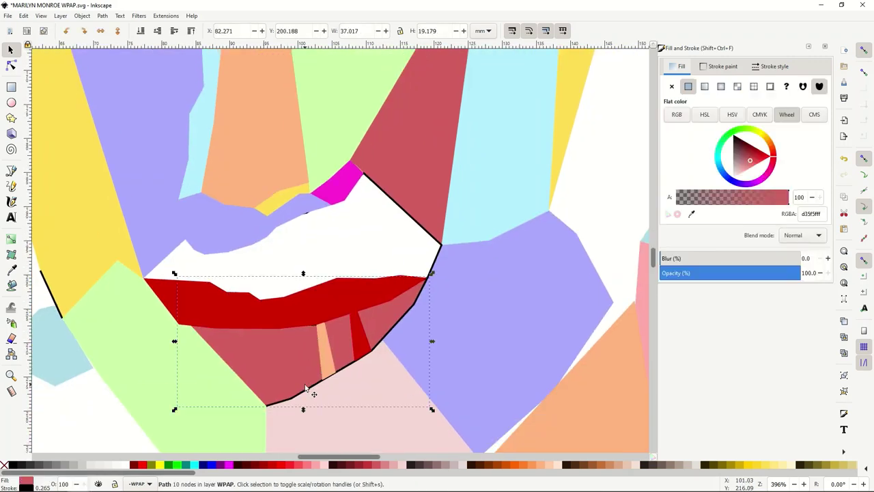
pyautogui.click(707, 72)
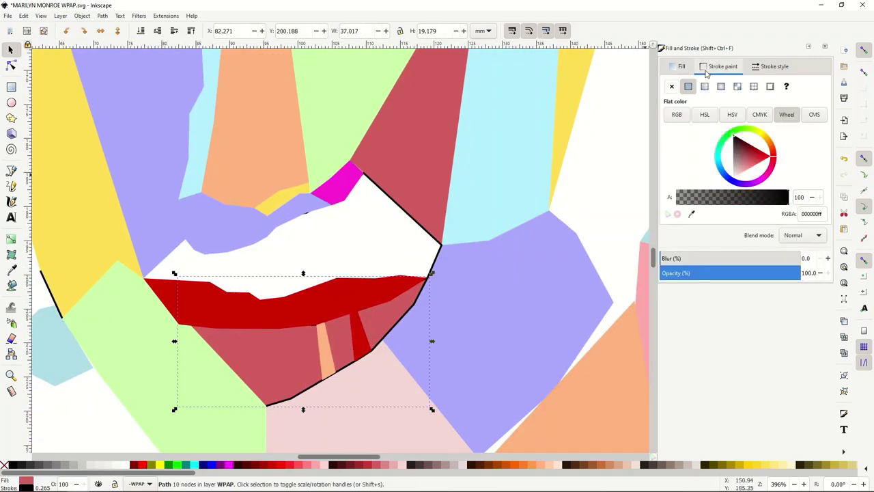
pyautogui.click(672, 87)
pyautogui.click(397, 220)
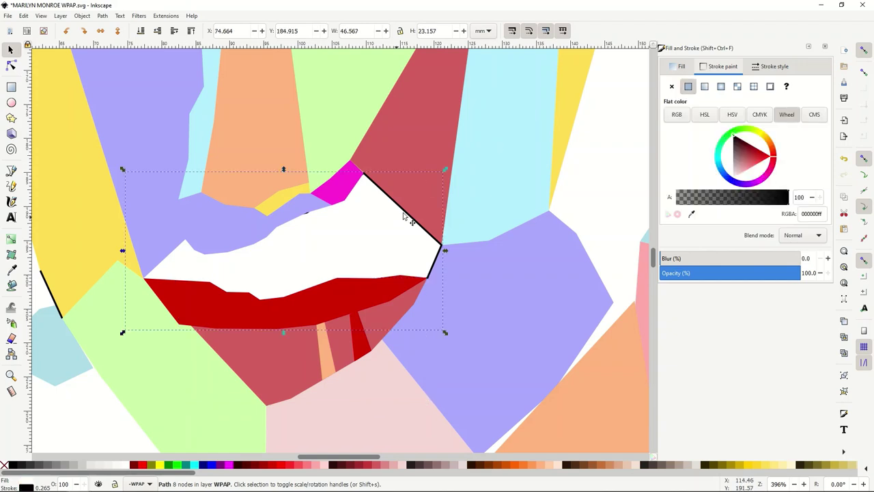
pyautogui.click(671, 87)
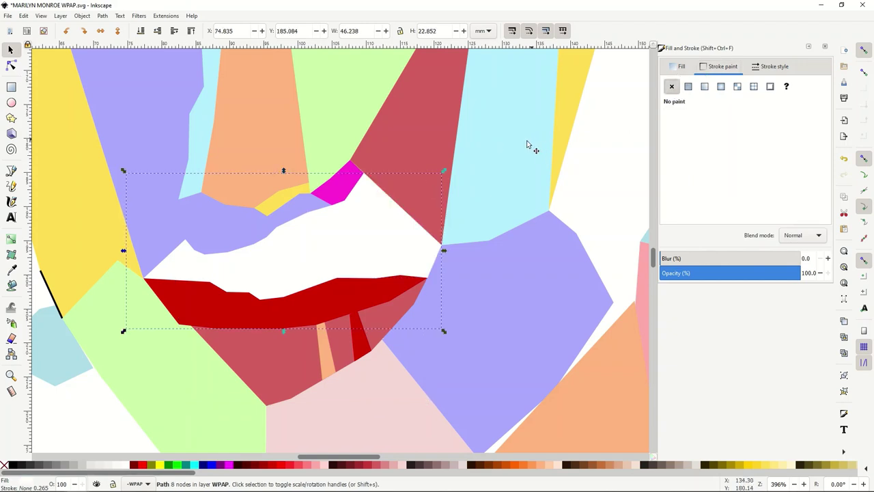
# Step: Select the yellow, light-blue, light-green and purple face facets in turn, then deselect
pyautogui.keyDown('ctrl'); pyautogui.scroll(-3, 427, 160); pyautogui.keyUp('ctrl')
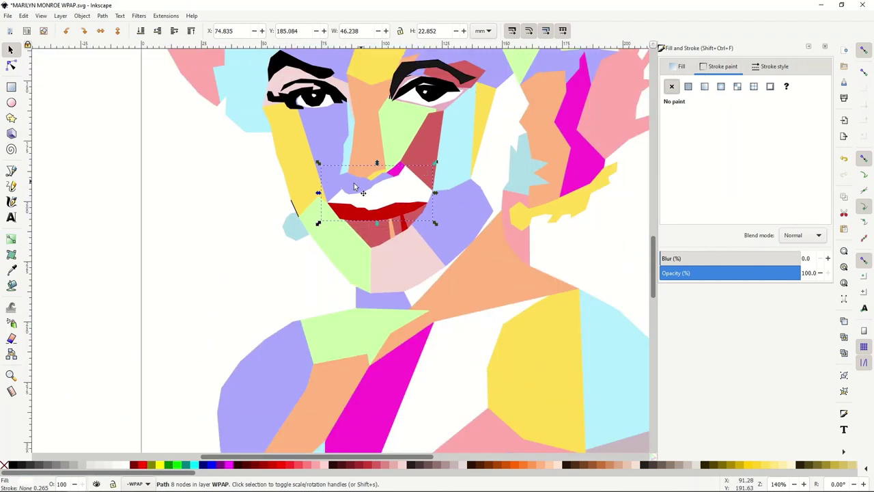
pyautogui.click(304, 194)
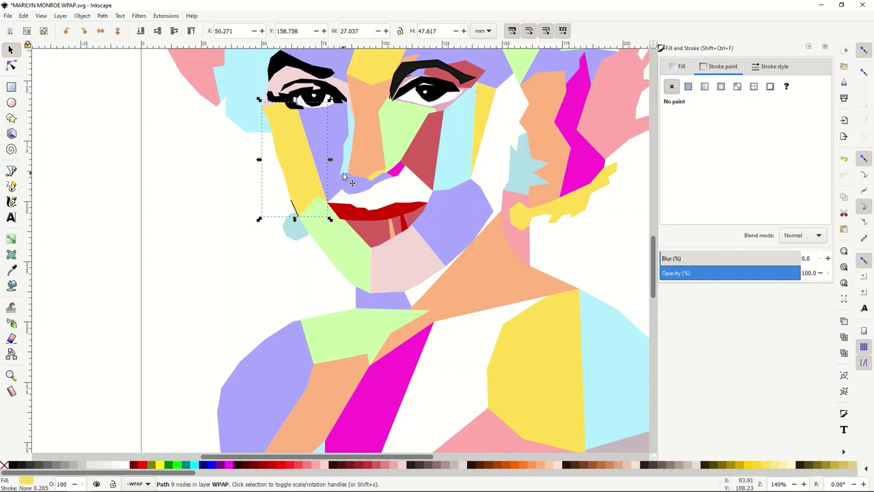
pyautogui.click(295, 229)
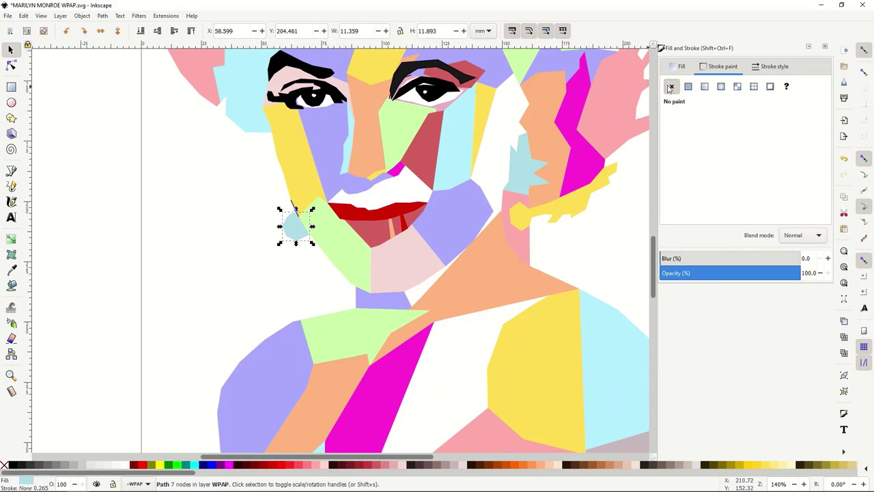
pyautogui.click(350, 245)
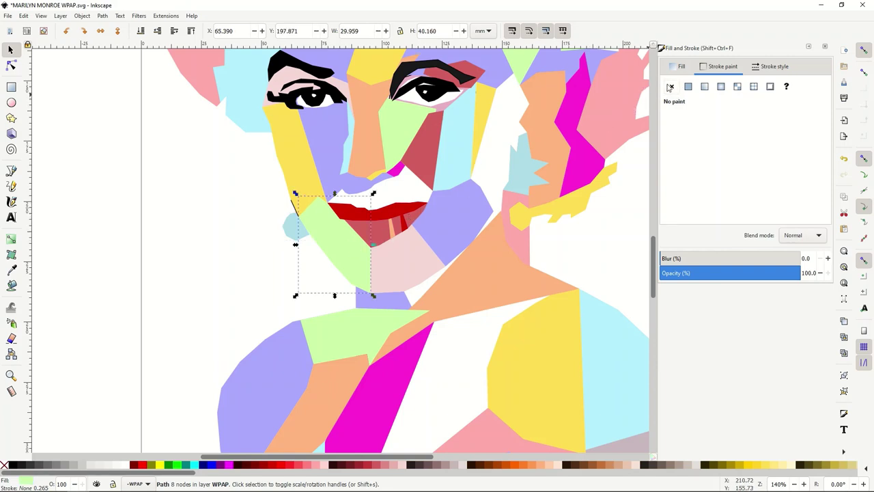
pyautogui.click(330, 142)
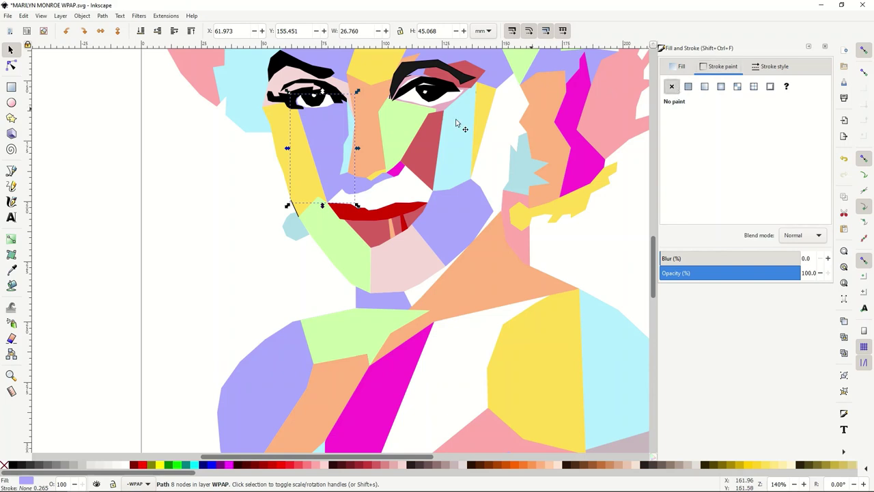
pyautogui.click(276, 134)
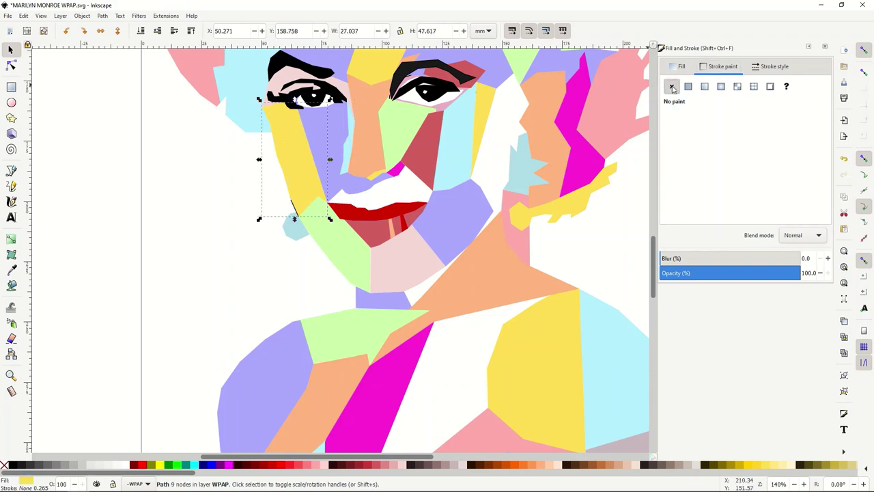
pyautogui.scroll(3, 396, 156)
pyautogui.scroll(-6, 228, 246)
pyautogui.click(113, 203)
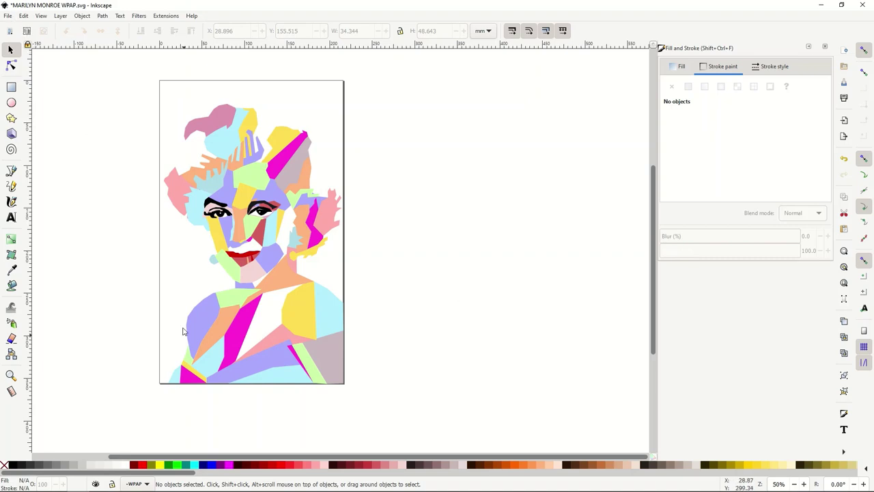
# Step: Enable Checkerboard background in Document Properties (Shift+Ctrl+D) and close the dialog
pyautogui.click(9, 17)
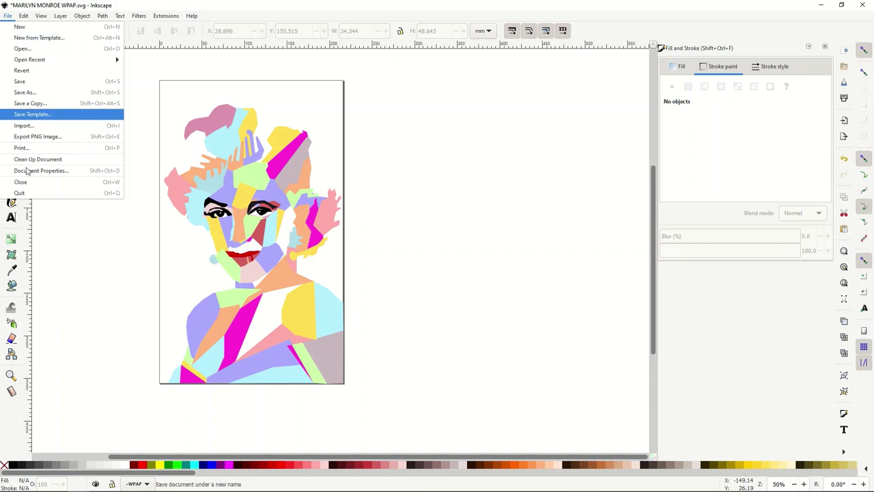
pyautogui.press('Escape')
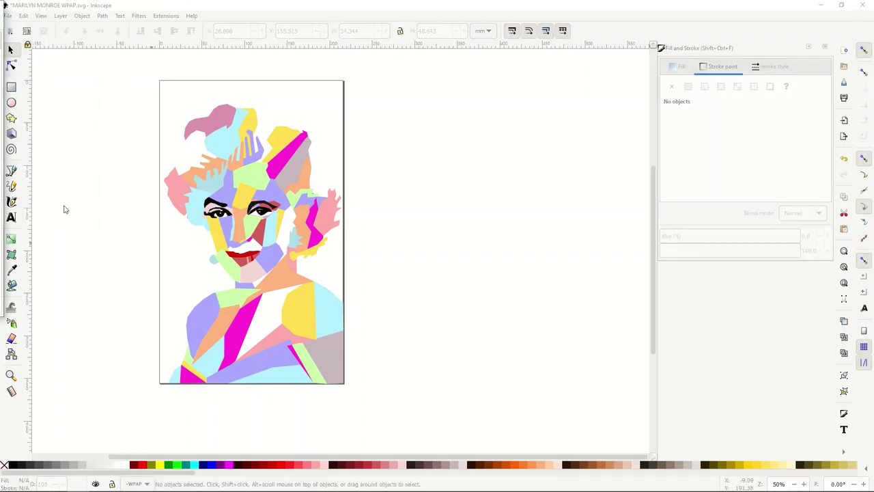
pyautogui.hotkey('shift', 'ctrl', 'd')
pyautogui.moveTo(499, 81); pyautogui.dragTo(328, 81)
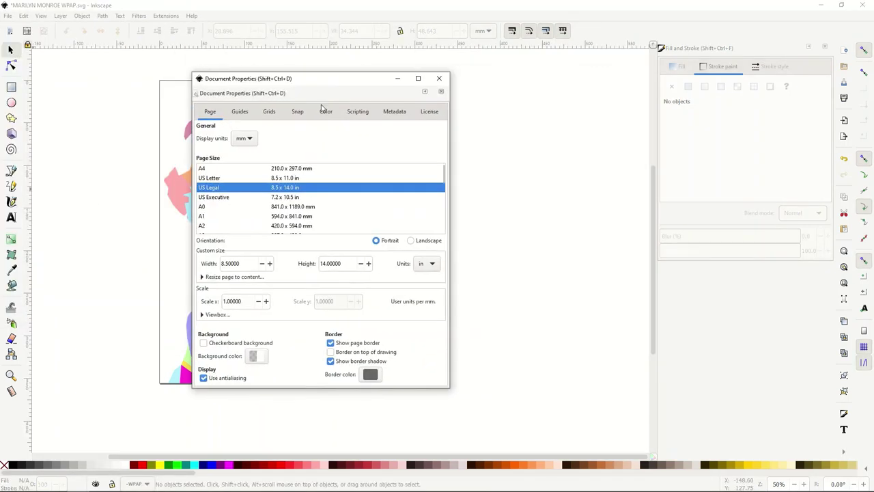
pyautogui.click(205, 344)
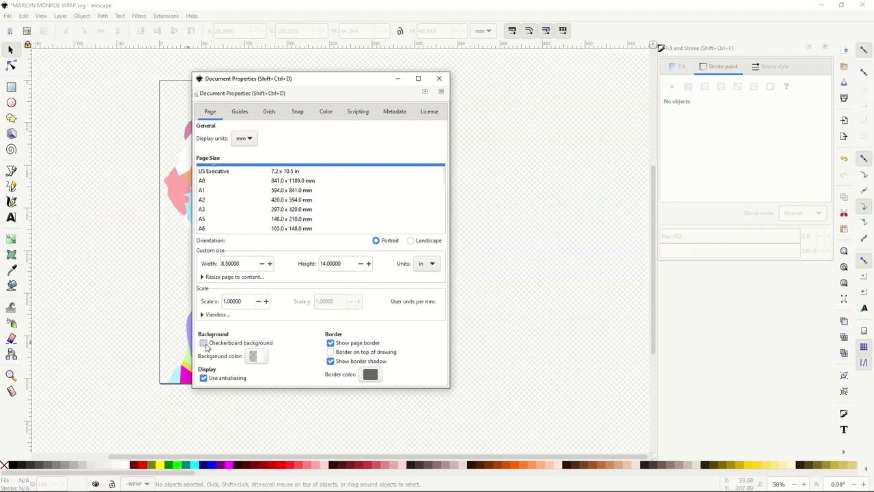
pyautogui.click(440, 78)
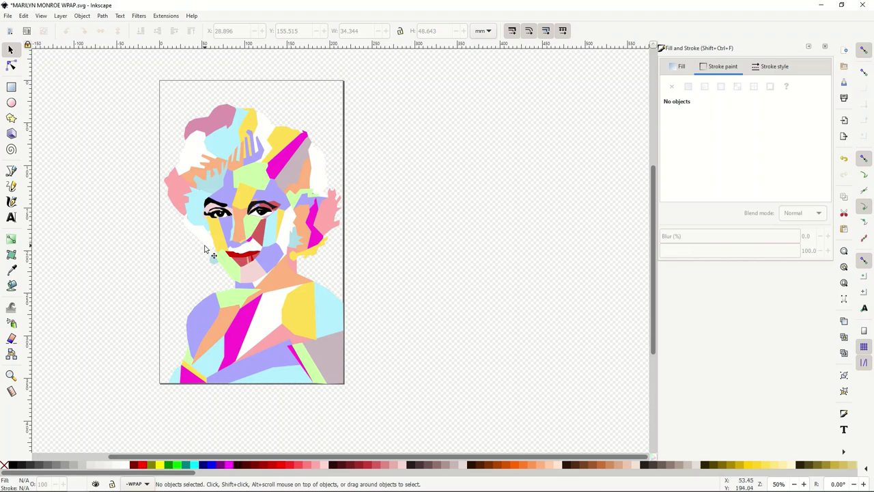
pyautogui.scroll(4, 197, 245)
# Step: Drag the white shape beside the left cheek a few millimetres to sit against the cheek
pyautogui.click(201, 215)
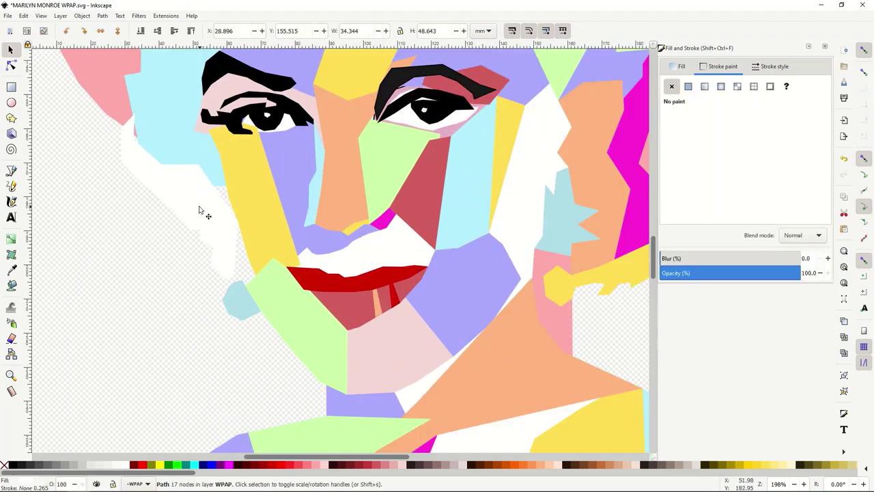
pyautogui.moveTo(189, 203); pyautogui.dragTo(208, 217)
pyautogui.click(125, 255)
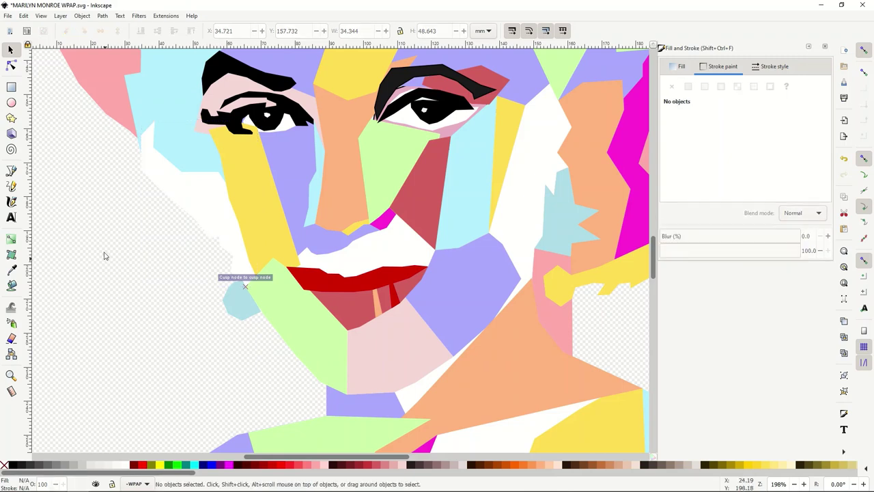
# Step: Scroll the view to review the finished portrait on the checkerboard page
pyautogui.scroll(-1, 105, 249)
pyautogui.scroll(-1, 106, 249)
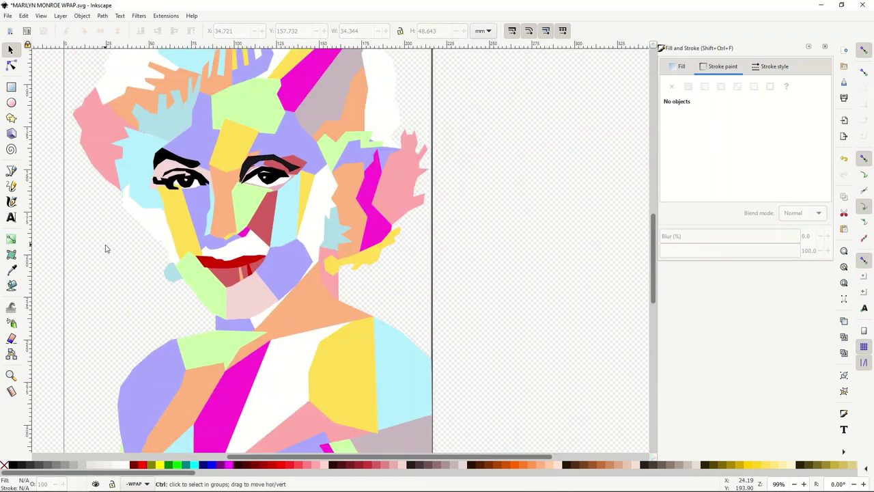
pyautogui.scroll(-1, 105, 248)
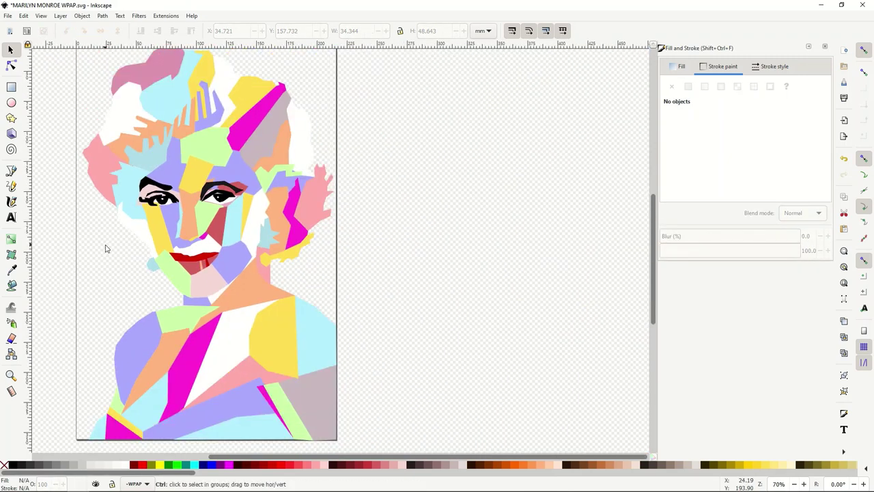
pyautogui.scroll(2, 105, 249)
pyautogui.scroll(-1, 105, 248)
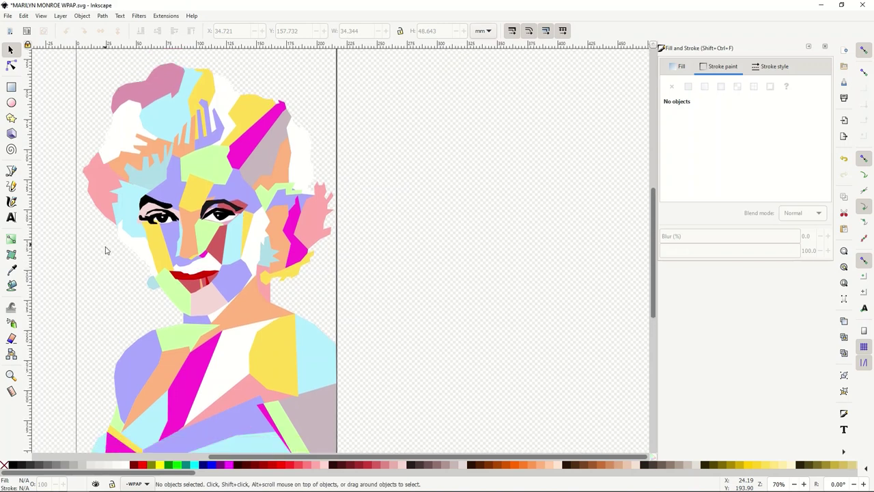
pyautogui.scroll(-1, 111, 258)
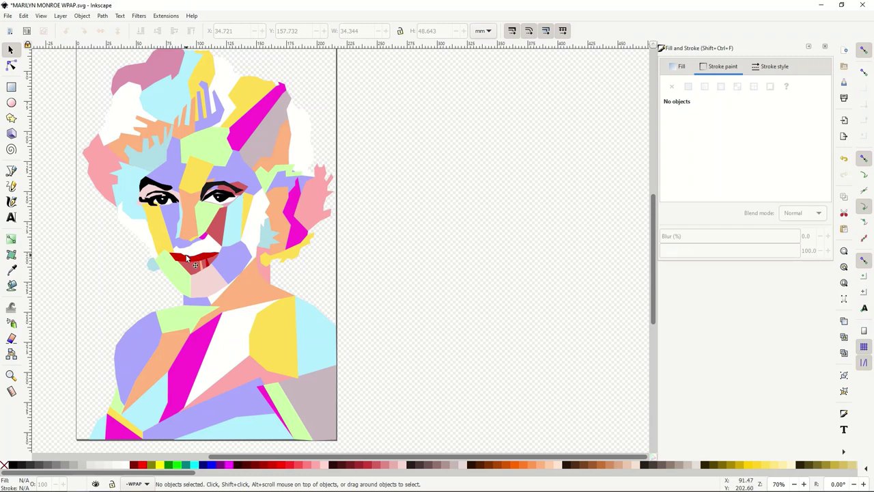
pyautogui.scroll(3, 178, 264)
pyautogui.scroll(-3, 178, 264)
pyautogui.scroll(2, 177, 269)
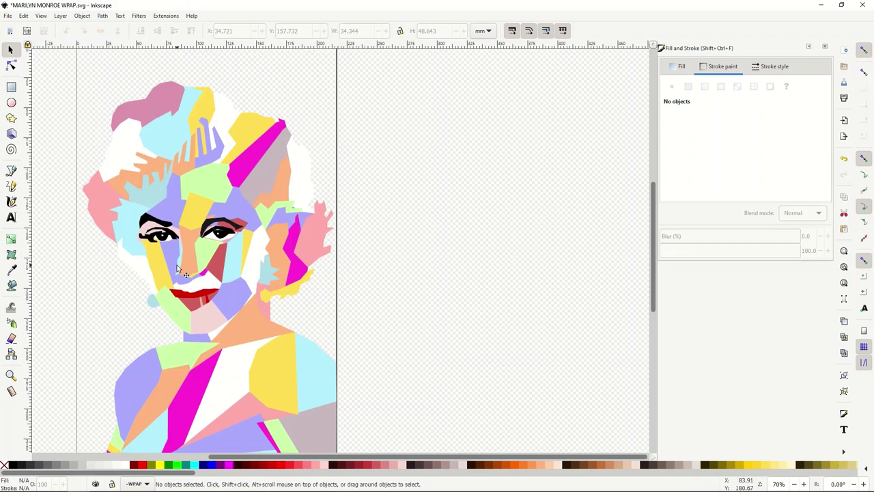
pyautogui.scroll(-2, 176, 269)
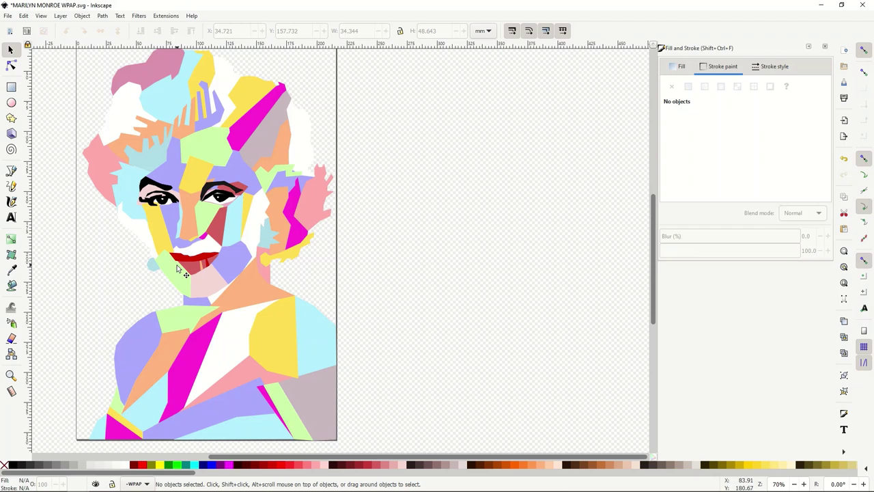